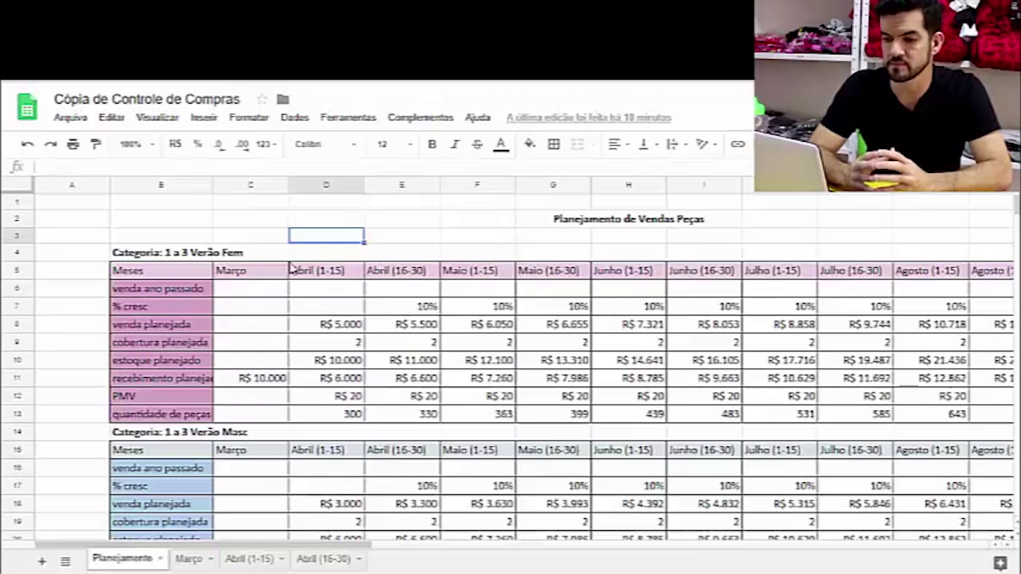
Review the category blocks of the Planejamento sheet, from 1 a 3 Verão Fem through 12 a 16 Inverno Fem.
{"action": "left_click", "coordinate": [265, 227]}
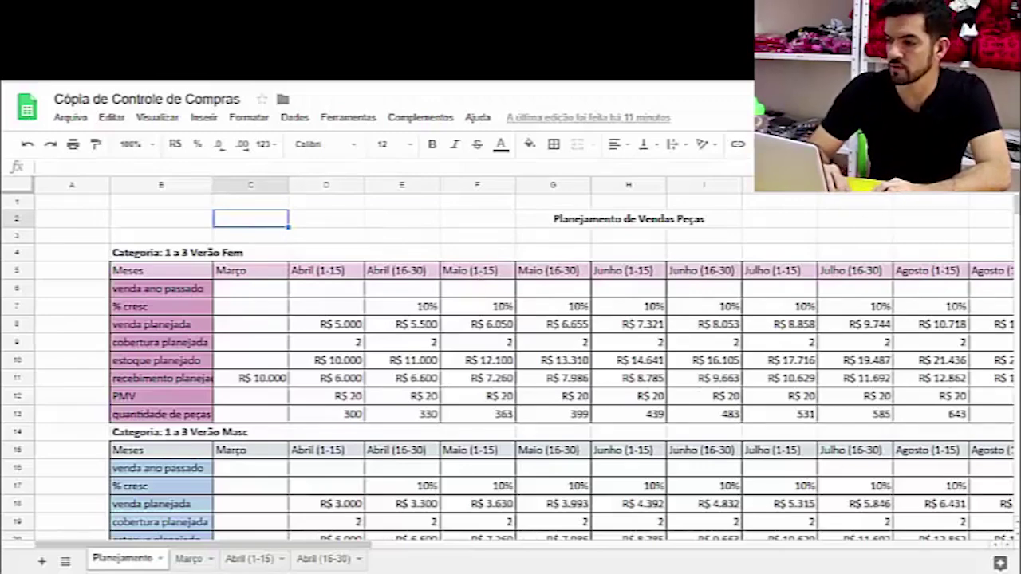
{"action": "scroll", "coordinate": [507, 368], "scroll_direction": "down", "scroll_amount": 2}
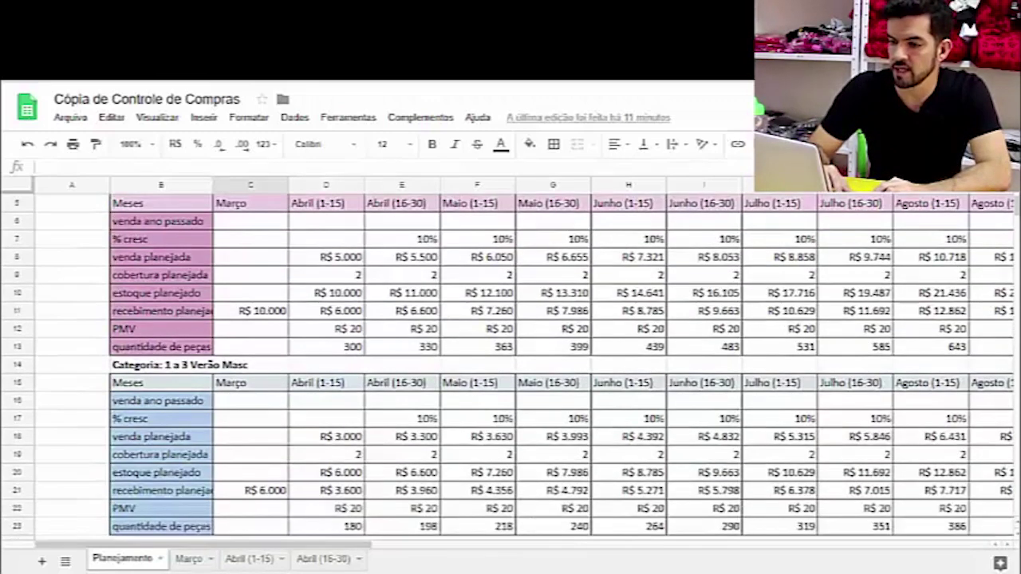
{"action": "scroll", "coordinate": [1016, 217], "scroll_direction": "up", "scroll_amount": 2}
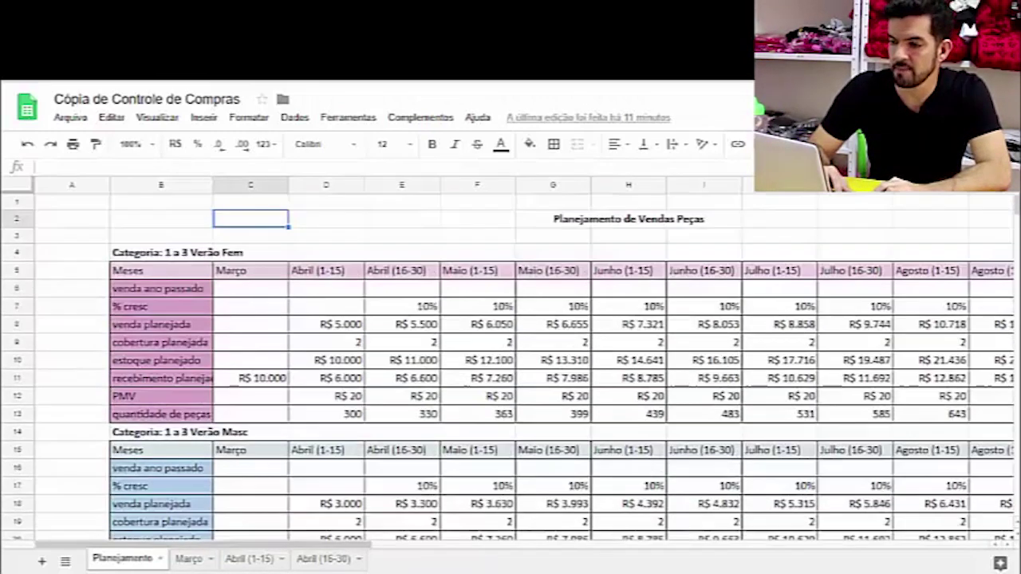
{"action": "left_click", "coordinate": [163, 253]}
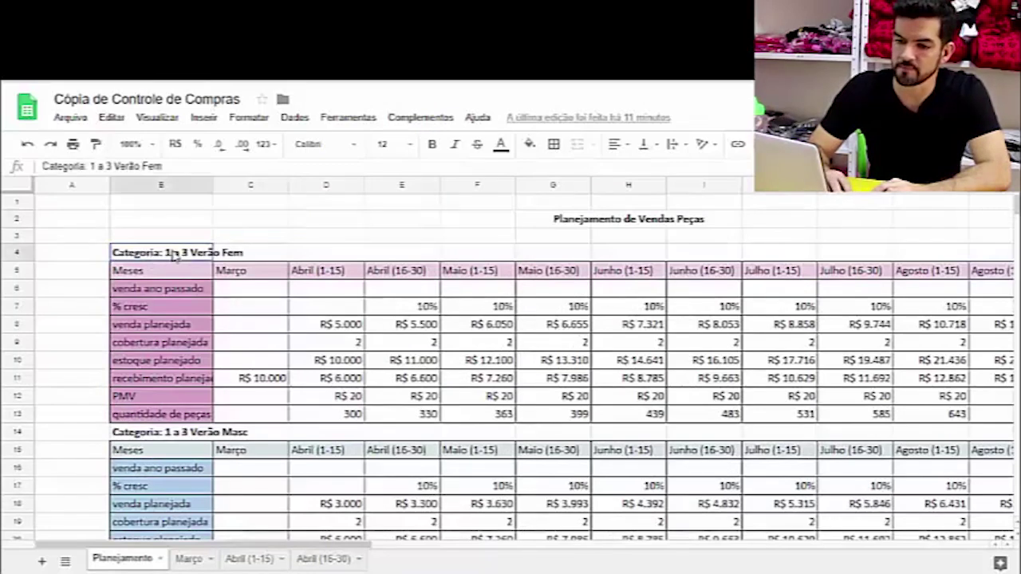
{"action": "left_click", "coordinate": [277, 239]}
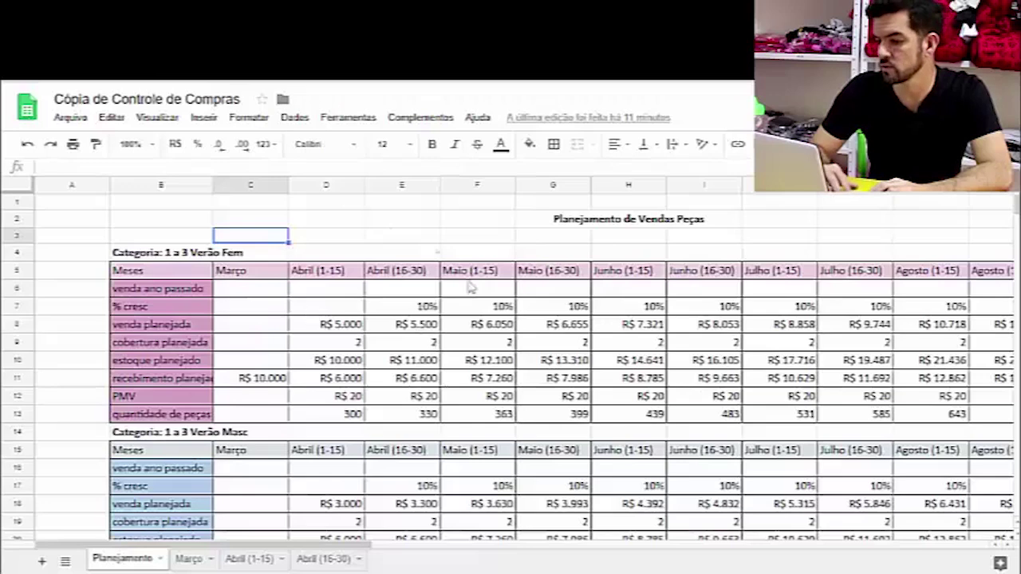
{"action": "left_click", "coordinate": [134, 256]}
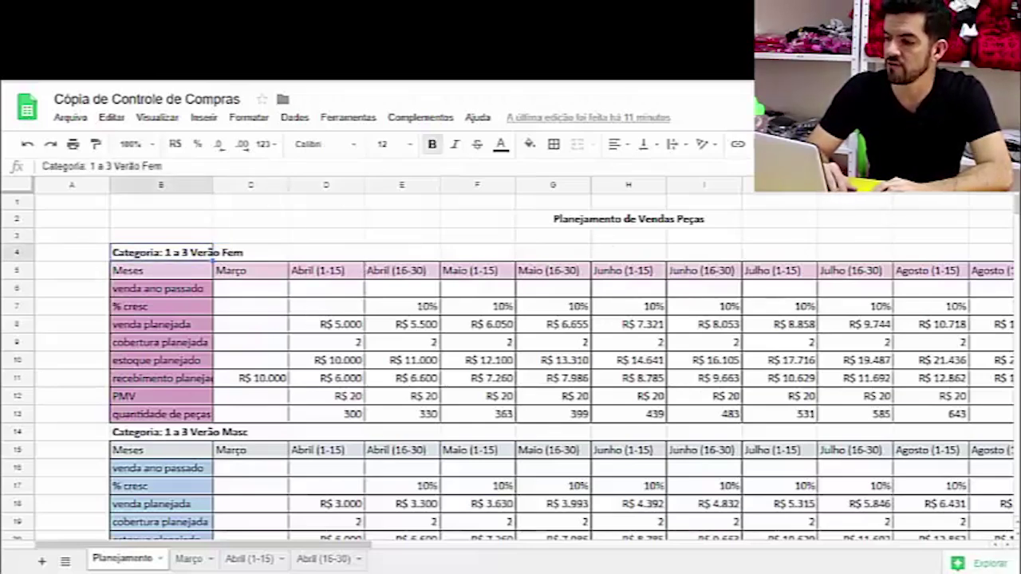
{"action": "scroll", "coordinate": [299, 359], "scroll_direction": "down", "scroll_amount": 1}
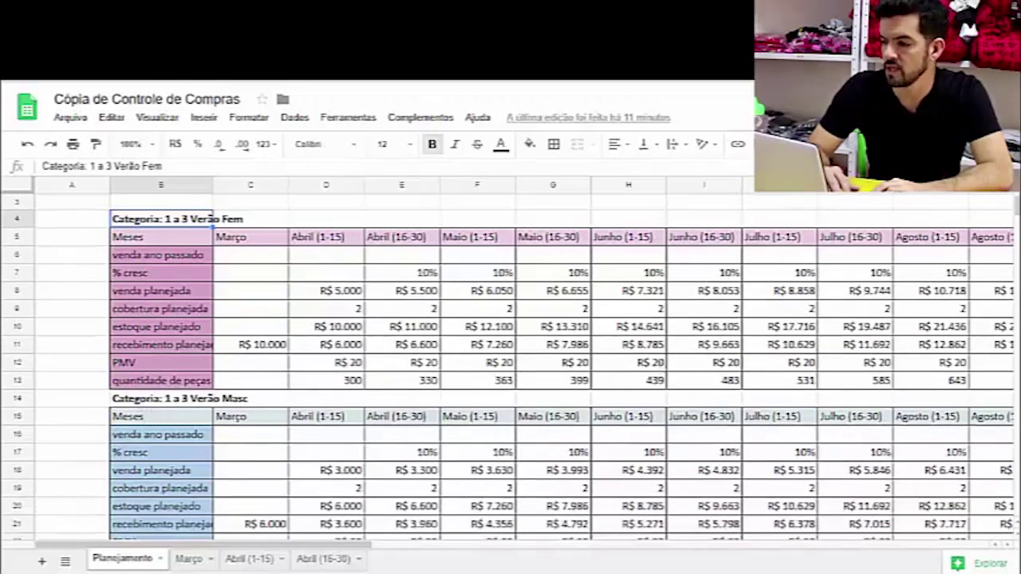
{"action": "scroll", "coordinate": [510, 367], "scroll_direction": "down", "scroll_amount": 5}
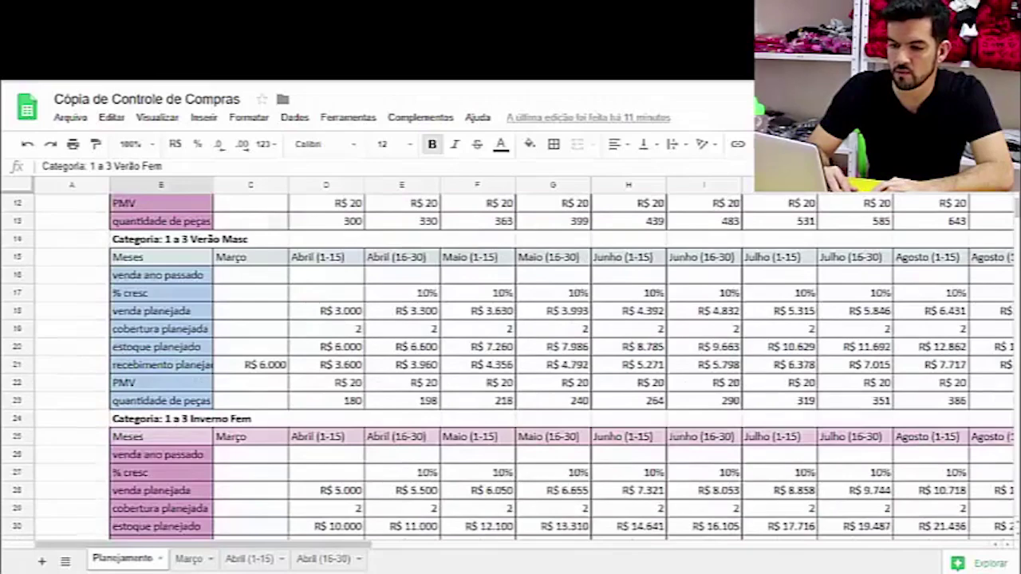
{"action": "scroll", "coordinate": [510, 367], "scroll_direction": "down", "scroll_amount": 2}
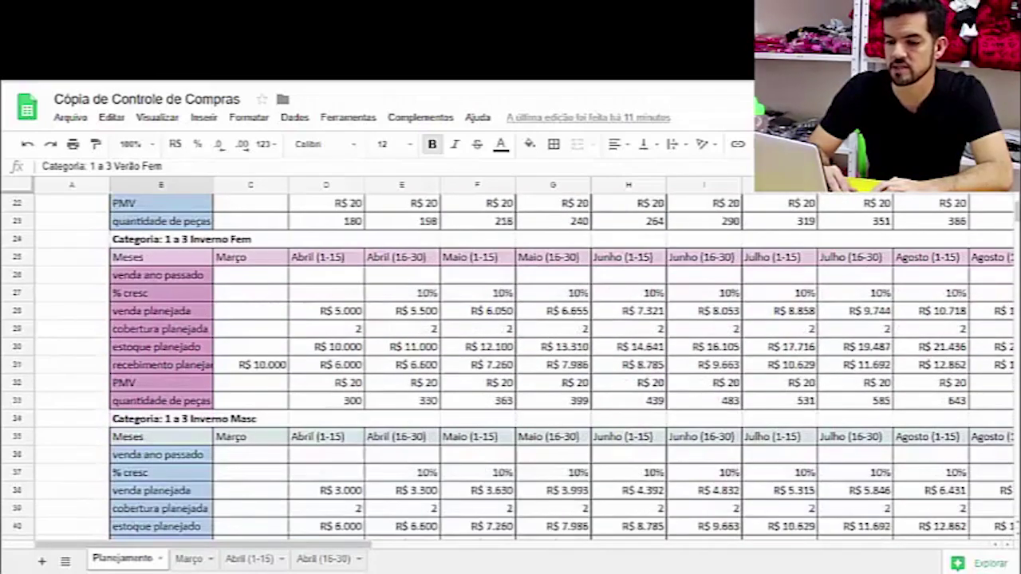
{"action": "scroll", "coordinate": [510, 367], "scroll_direction": "down", "scroll_amount": 5}
{"action": "scroll", "coordinate": [510, 367], "scroll_direction": "down", "scroll_amount": 2}
{"action": "scroll", "coordinate": [510, 367], "scroll_direction": "down", "scroll_amount": 9}
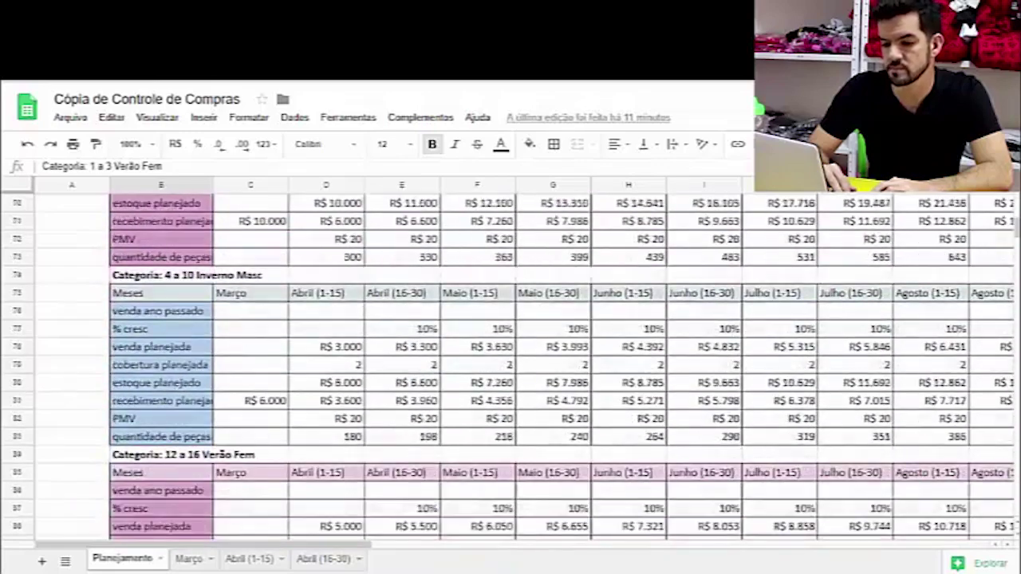
{"action": "scroll", "coordinate": [510, 367], "scroll_direction": "down", "scroll_amount": 3}
{"action": "scroll", "coordinate": [511, 367], "scroll_direction": "down", "scroll_amount": 5}
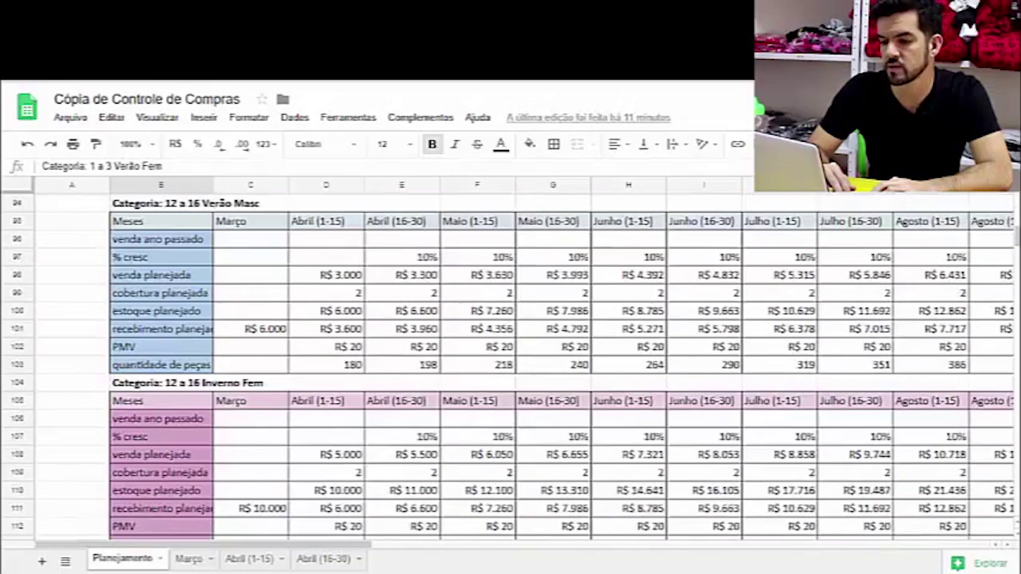
{"action": "scroll", "coordinate": [511, 367], "scroll_direction": "up", "scroll_amount": 20}
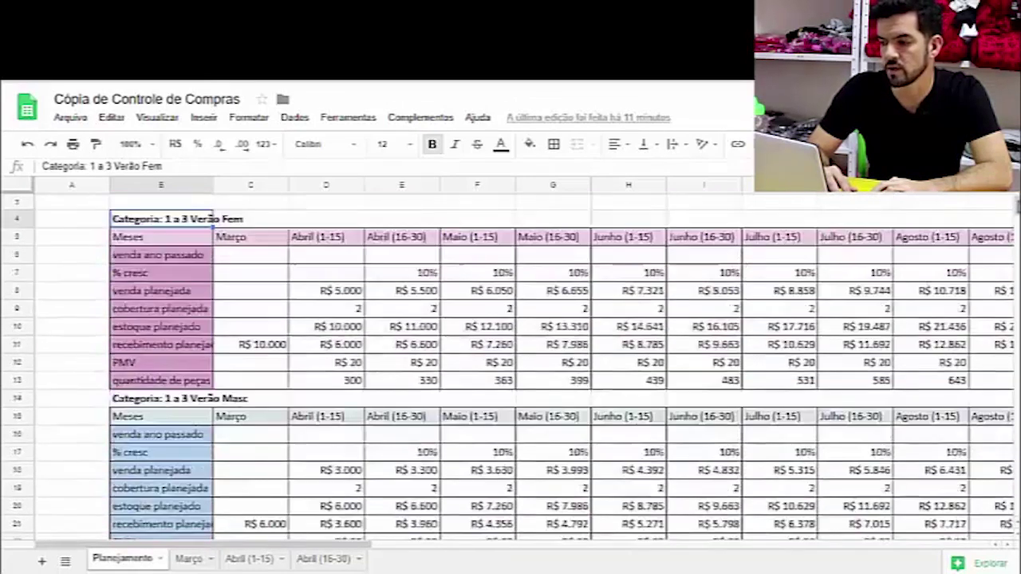
{"action": "scroll", "coordinate": [662, 280], "scroll_direction": "up", "scroll_amount": 1}
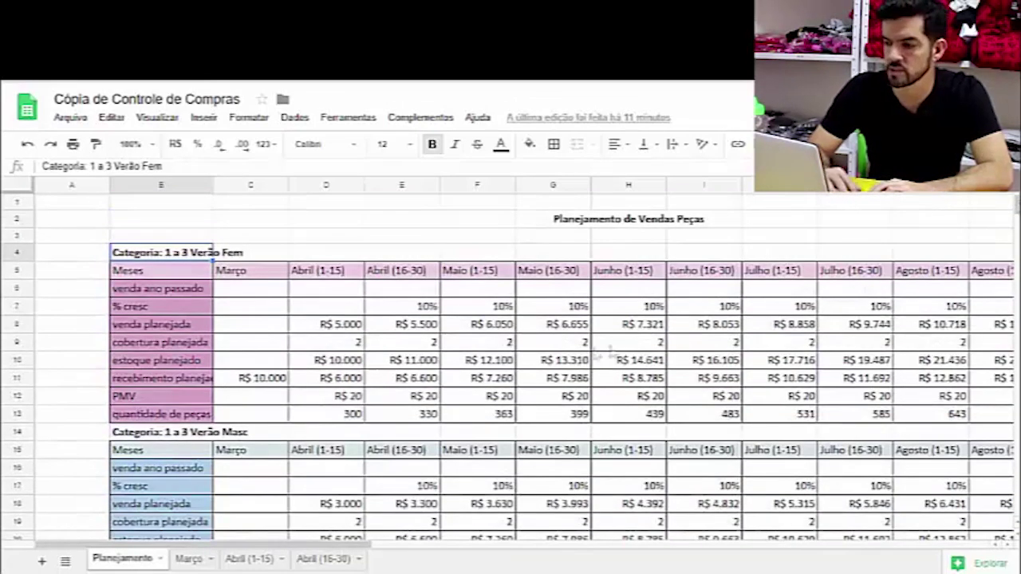
{"action": "scroll", "coordinate": [1013, 221], "scroll_direction": "down", "scroll_amount": 3}
{"action": "scroll", "coordinate": [561, 359], "scroll_direction": "up", "scroll_amount": 2}
{"action": "scroll", "coordinate": [917, 236], "scroll_direction": "up", "scroll_amount": 2}
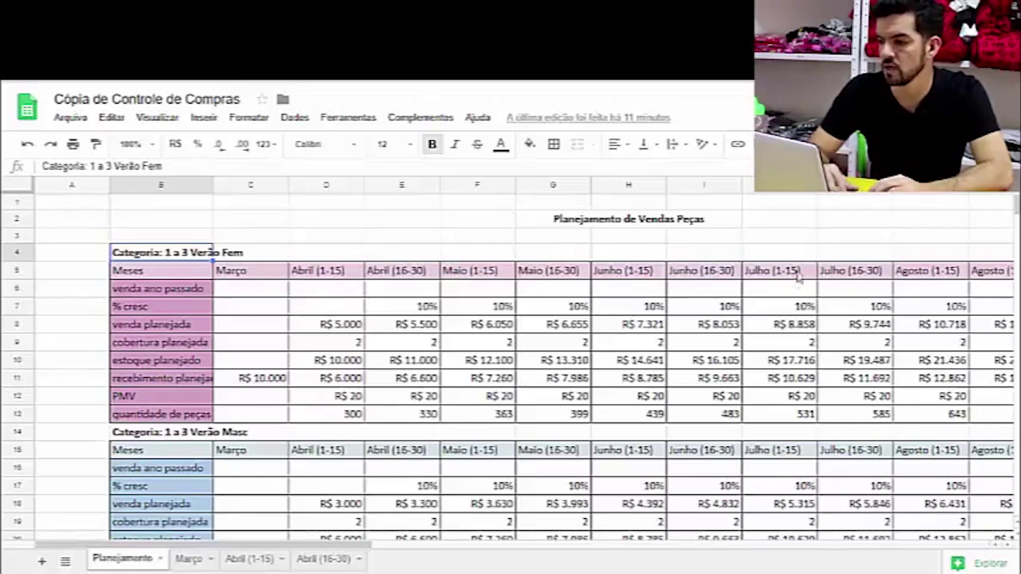
{"action": "scroll", "coordinate": [510, 366], "scroll_direction": "down", "scroll_amount": 5}
{"action": "scroll", "coordinate": [510, 367], "scroll_direction": "up", "scroll_amount": 5}
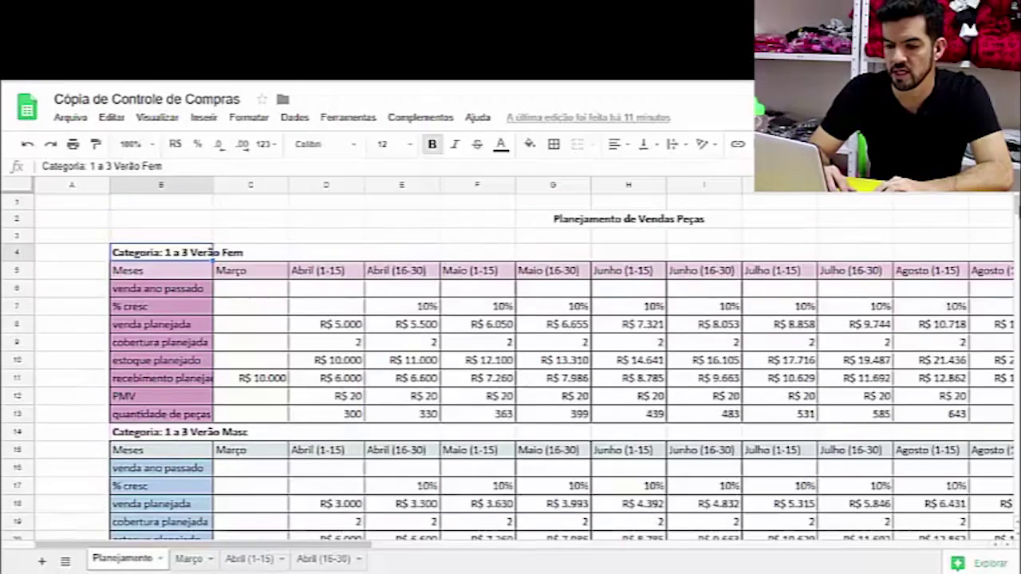
{"action": "scroll", "coordinate": [510, 367], "scroll_direction": "down", "scroll_amount": 2}
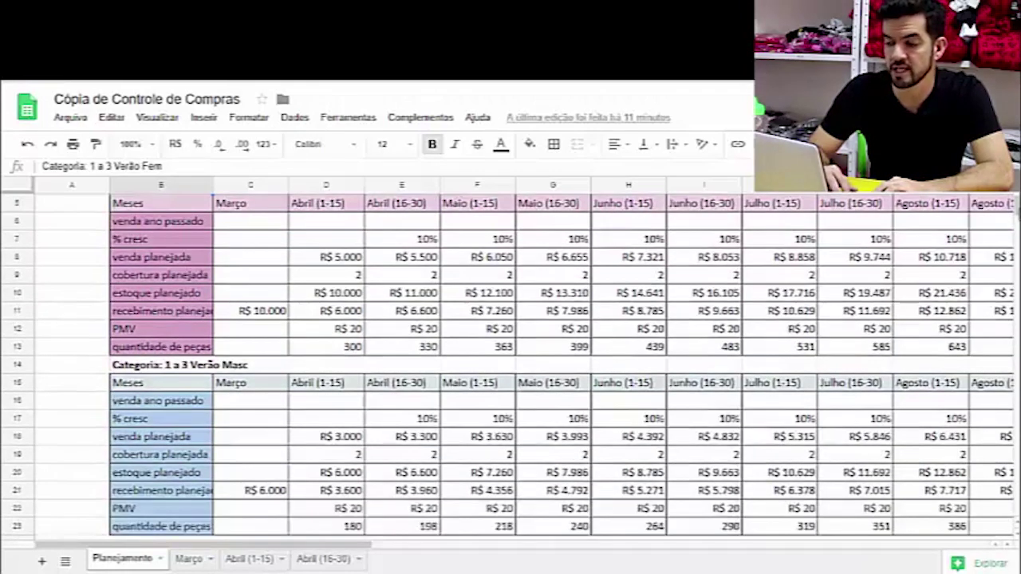
{"action": "scroll", "coordinate": [510, 367], "scroll_direction": "up", "scroll_amount": 2}
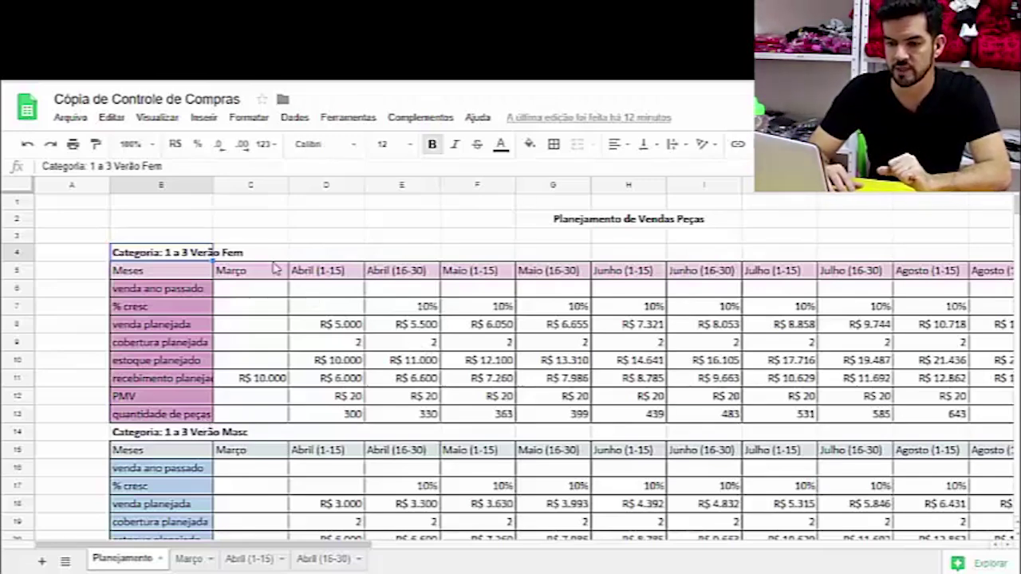
Examine the Meses header row of the 1 a 3 Verão Fem block, including Março and the two April half-month periods.
{"action": "left_click", "coordinate": [209, 274]}
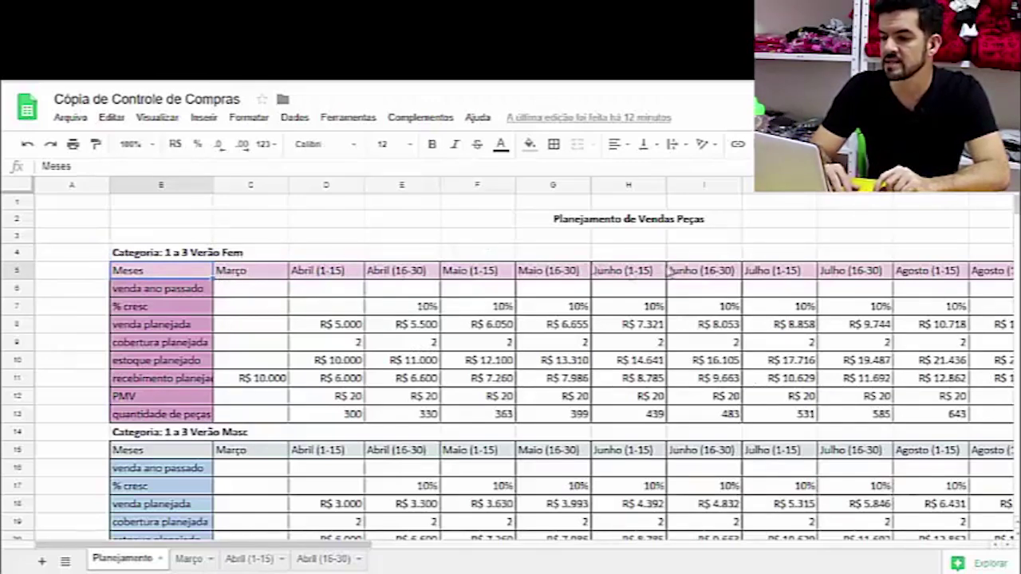
{"action": "left_click", "coordinate": [243, 275]}
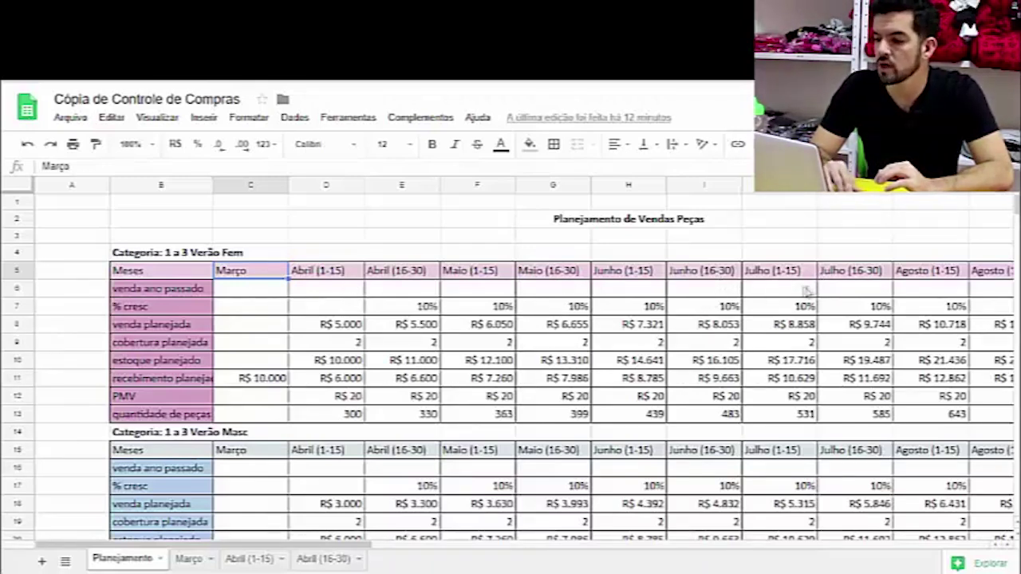
{"action": "mouse_move", "coordinate": [294, 550]}
{"action": "left_mouse_down"}
{"action": "mouse_move", "coordinate": [463, 565]}
{"action": "mouse_move", "coordinate": [303, 563]}
{"action": "left_mouse_up"}
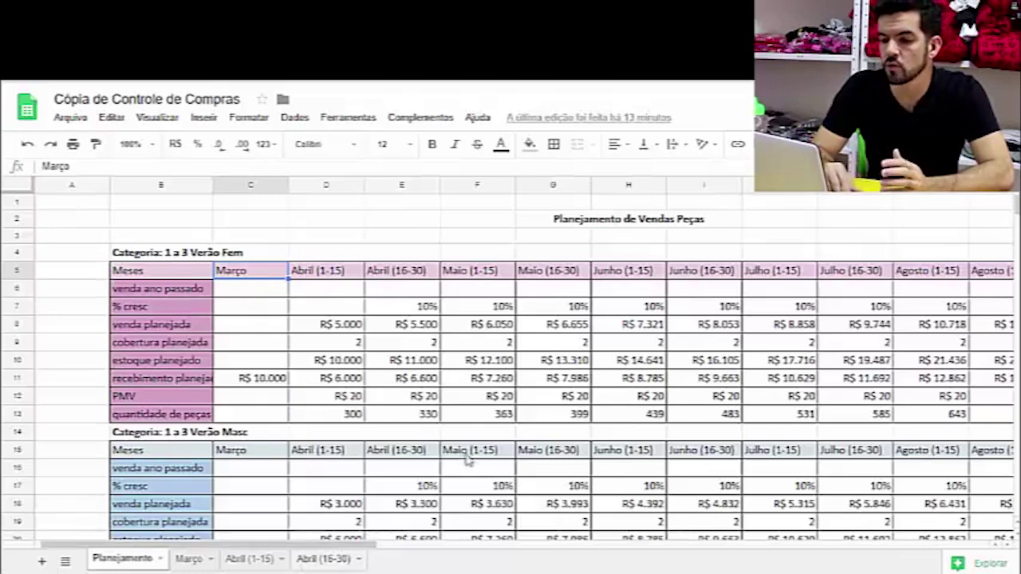
{"action": "left_click", "coordinate": [322, 271]}
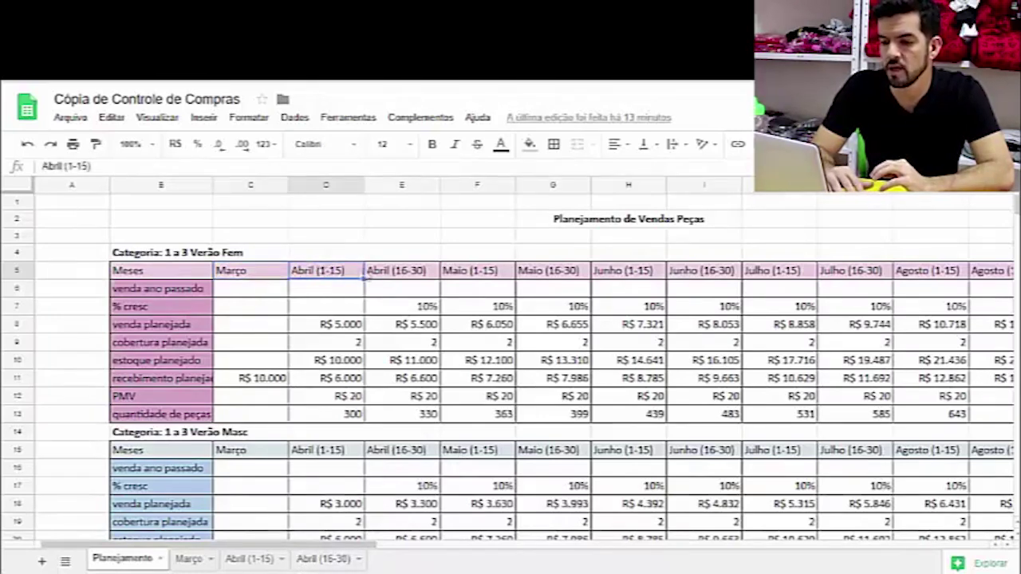
{"action": "left_click", "coordinate": [387, 273]}
{"action": "left_click", "coordinate": [334, 273]}
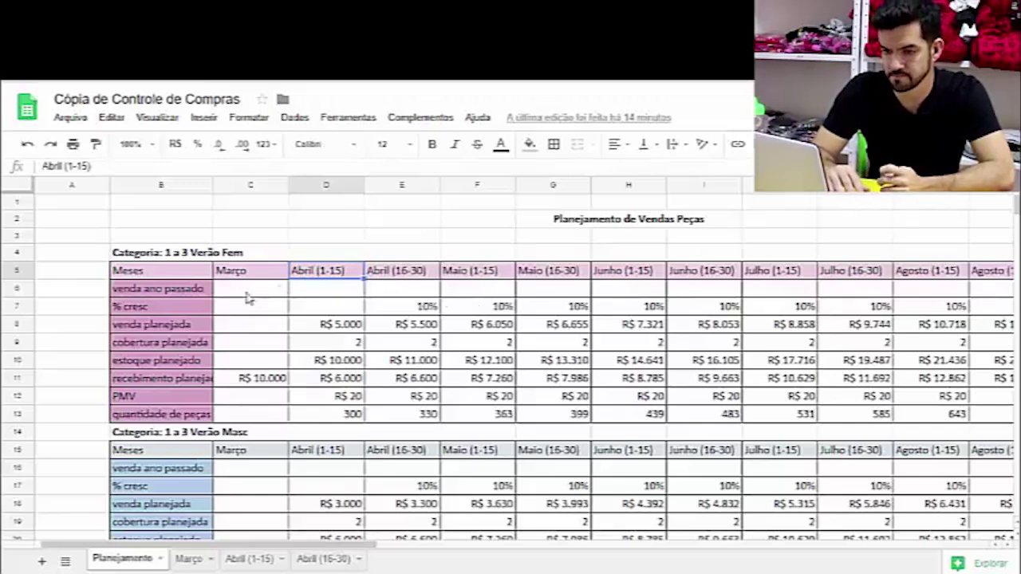
Examine the venda ano passado, % cresc and venda planejada rows of the 1 a 3 Verão Fem block.
{"action": "left_click", "coordinate": [190, 294]}
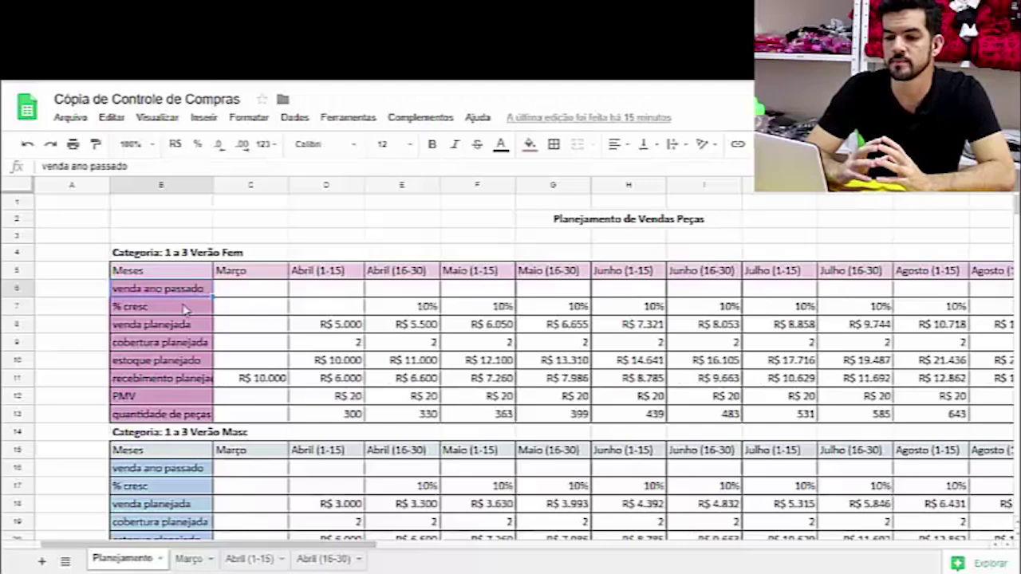
{"action": "left_click", "coordinate": [185, 310]}
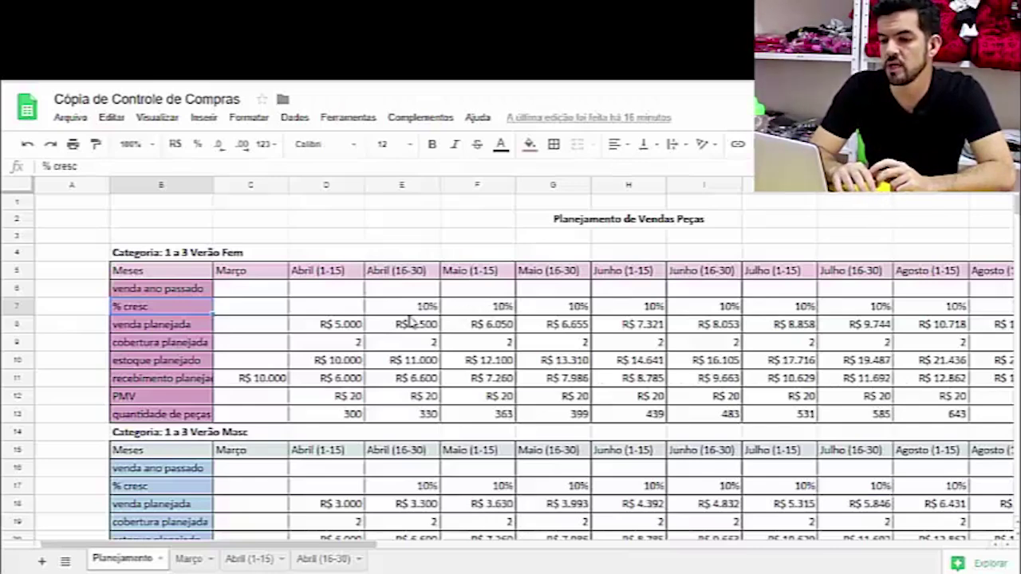
{"action": "left_click", "coordinate": [192, 328]}
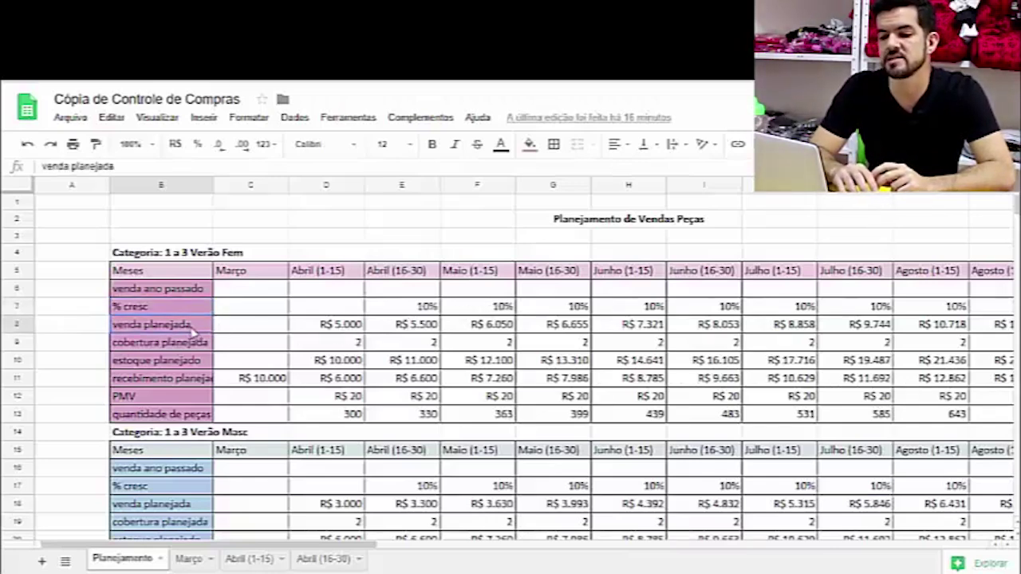
{"action": "left_click", "coordinate": [192, 311]}
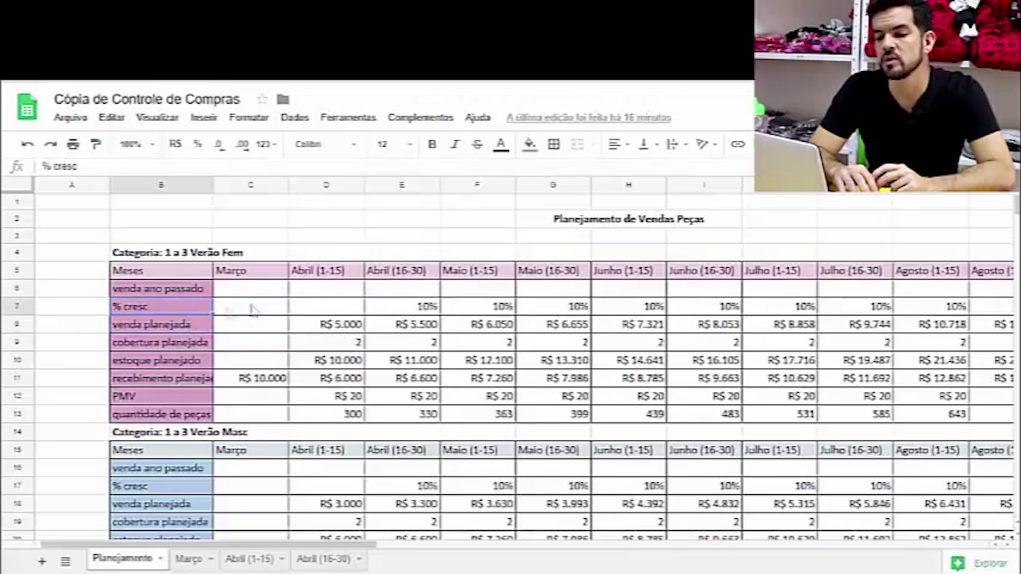
{"action": "left_click", "coordinate": [430, 310]}
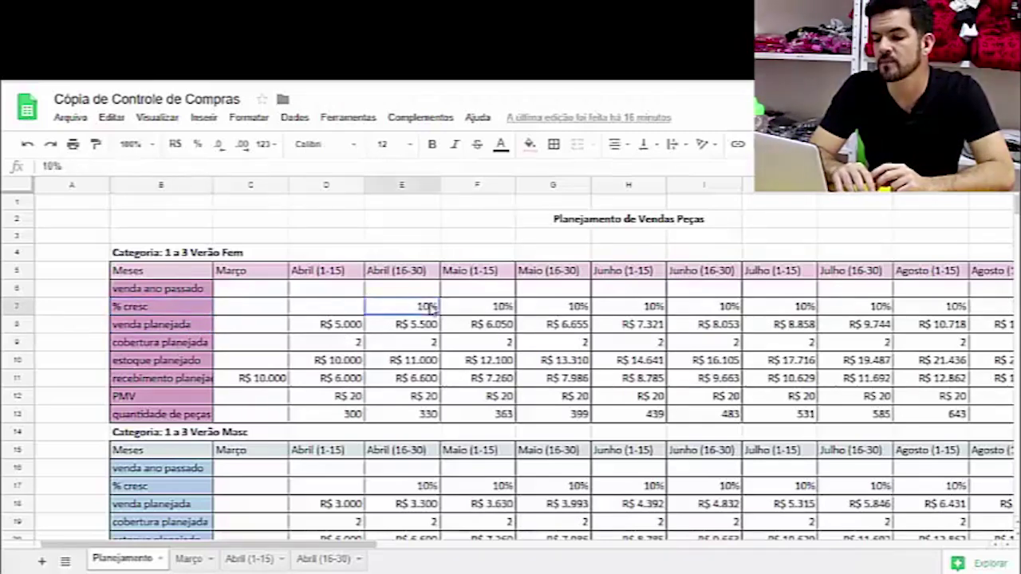
{"action": "left_click", "coordinate": [469, 308]}
{"action": "left_click", "coordinate": [542, 310]}
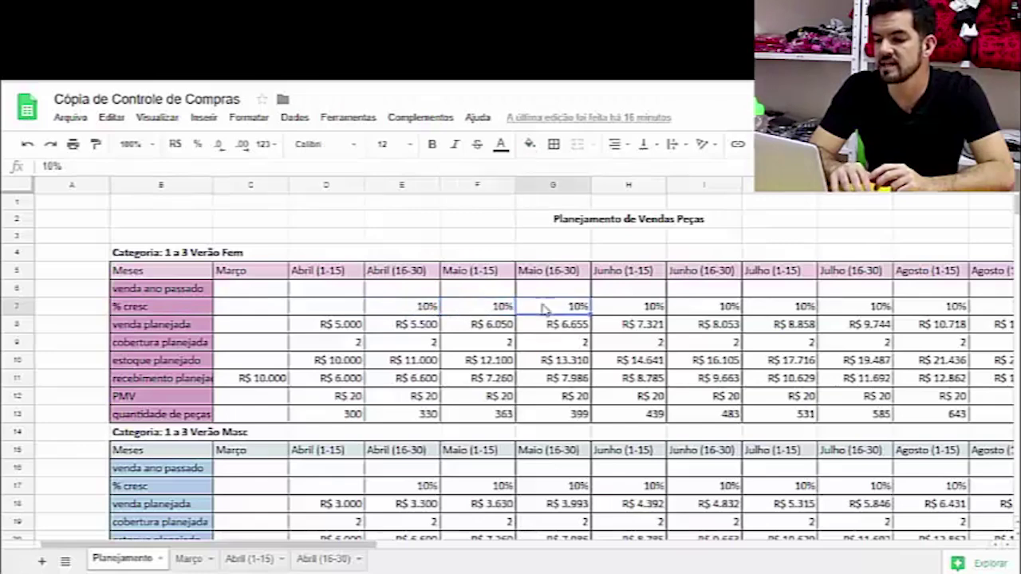
{"action": "left_click", "coordinate": [414, 313]}
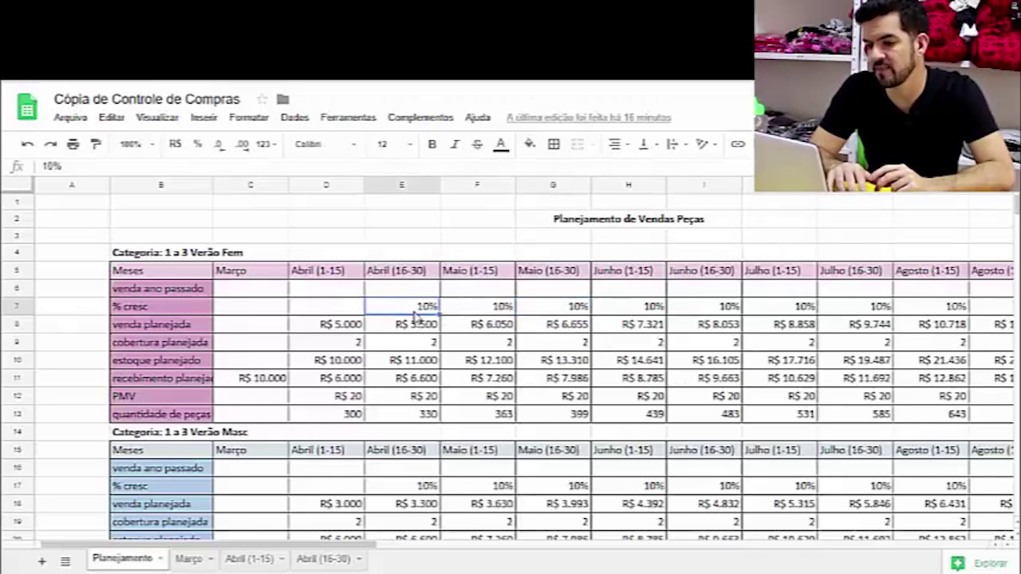
{"action": "left_click", "coordinate": [362, 330]}
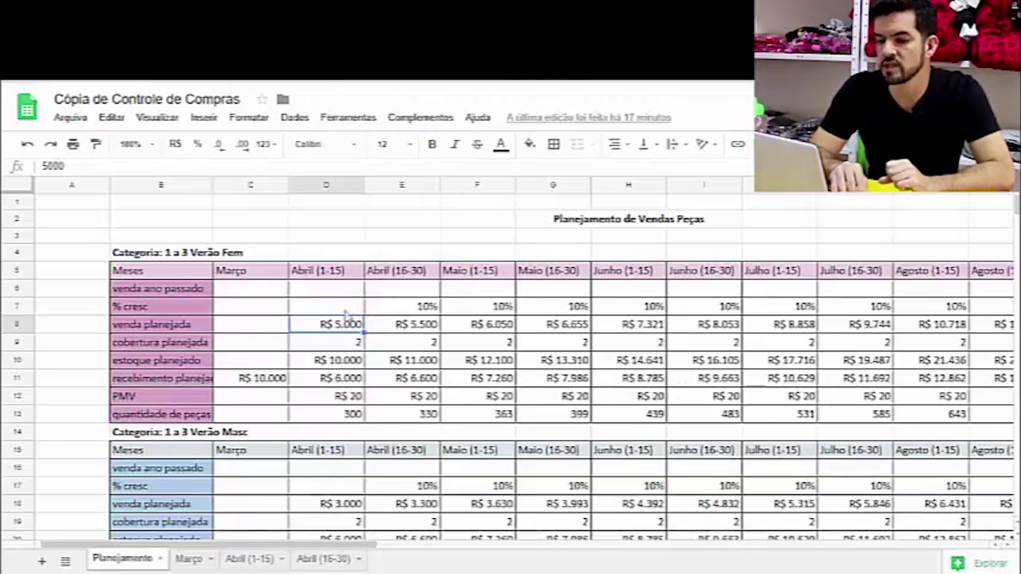
Set the % cresc for Abril (16-30) in the 1 a 3 Verão Fem block to 5%.
{"action": "left_click", "coordinate": [424, 310]}
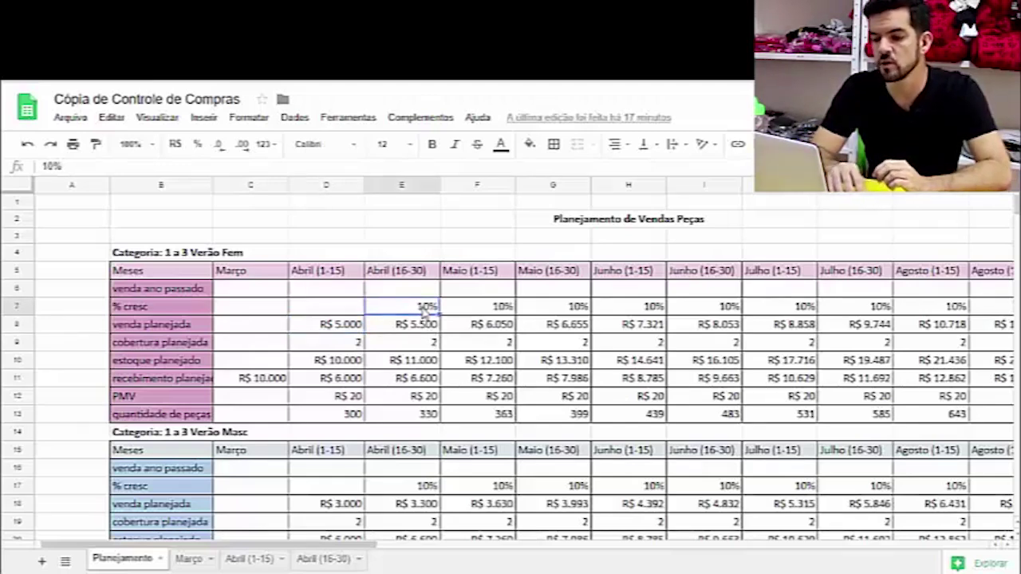
{"action": "type", "text": "5"}
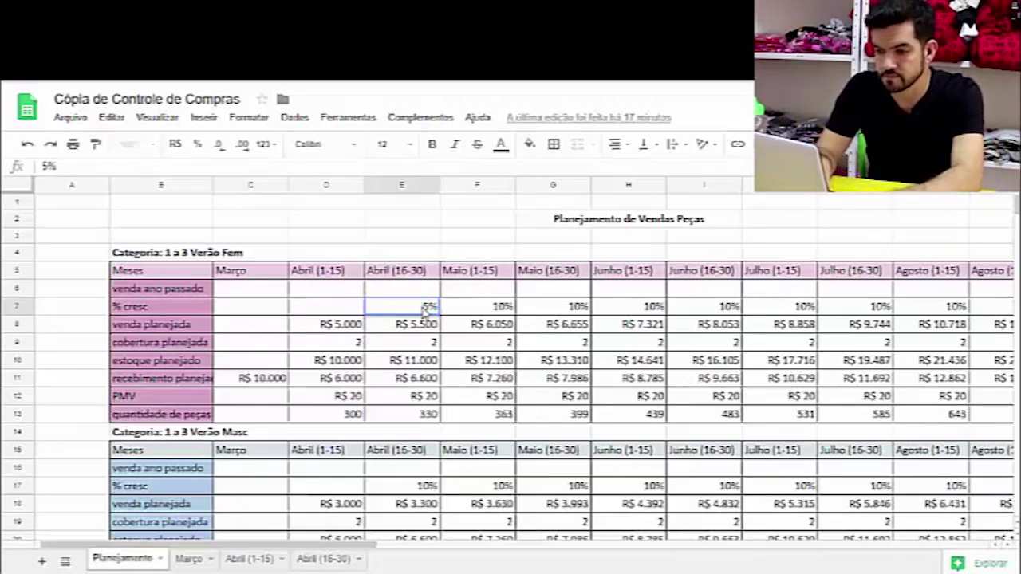
{"action": "key", "text": "Return"}
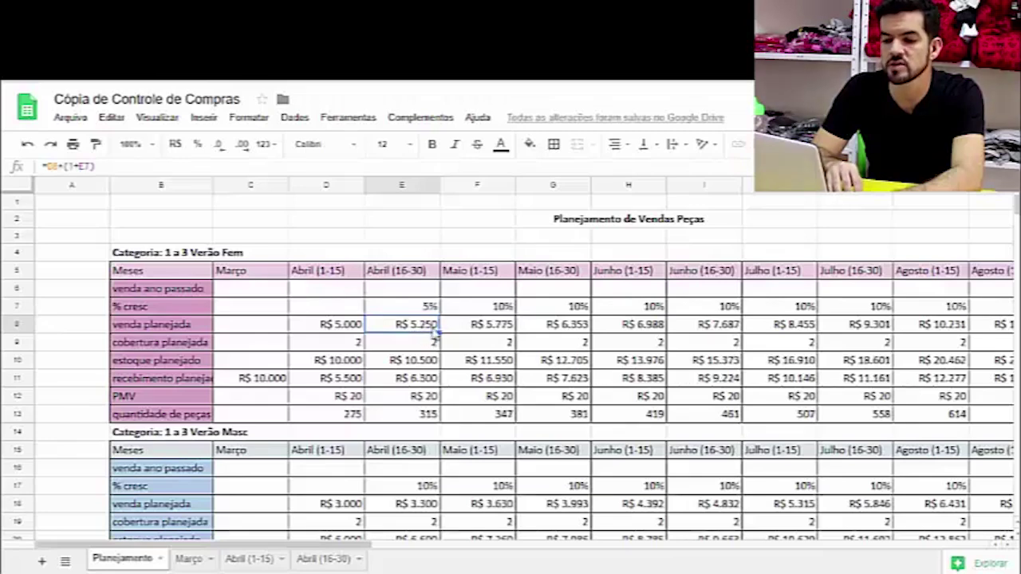
Set the 1 a 3 Verão Fem growth rate for Abril (16-30) back to 10%.
{"action": "left_click", "coordinate": [431, 309]}
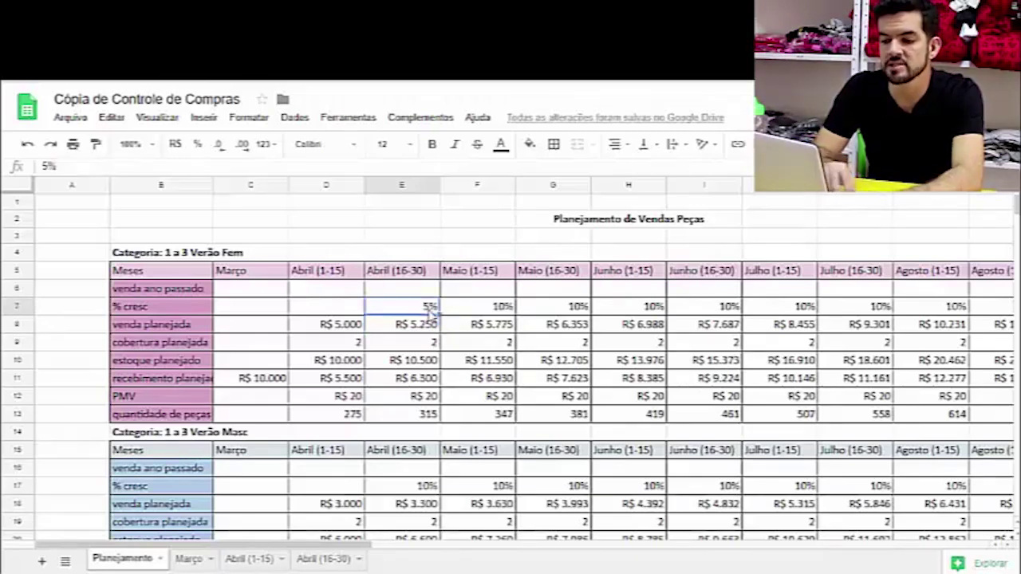
{"action": "type", "text": "10"}
{"action": "key", "text": "Return"}
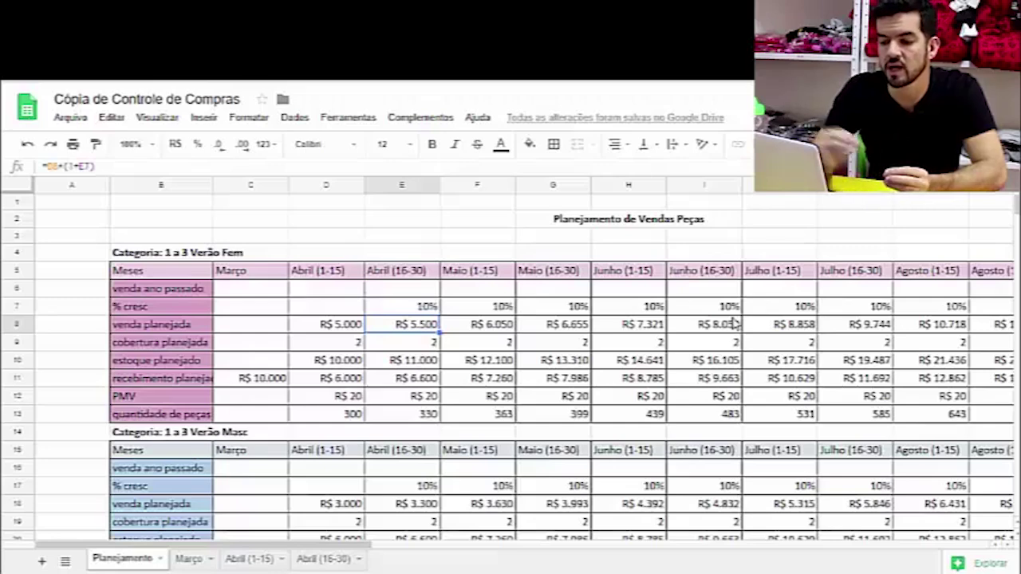
Examine the venda planejada formulas across the periods from Maio (1-15) to Julho (16-30) in the 1 a 3 Verão Fem block.
{"action": "key", "text": "Right"}
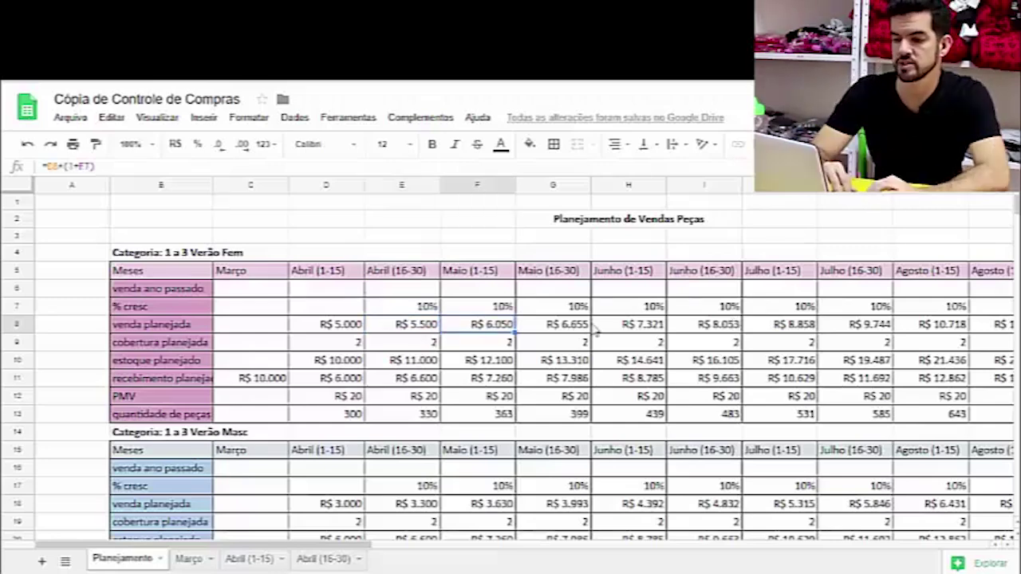
{"action": "left_click", "coordinate": [656, 329]}
{"action": "left_click", "coordinate": [725, 327]}
{"action": "left_click", "coordinate": [839, 327]}
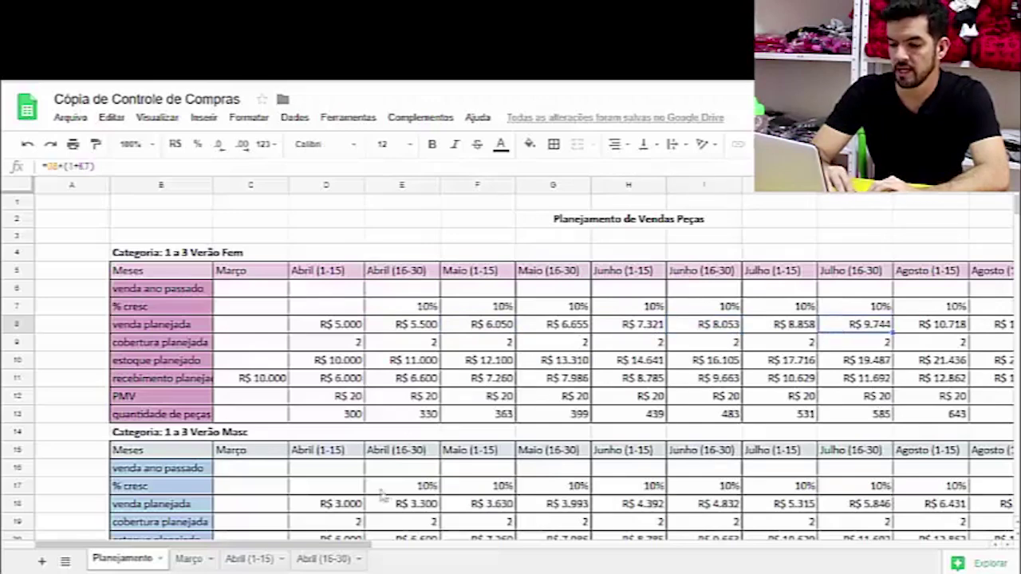
Review the % cresc values for both November and both December periods in the 1 a 3 Verão Fem block.
{"action": "left_click_drag", "start_coordinate": [381, 548], "coordinate": [609, 556]}
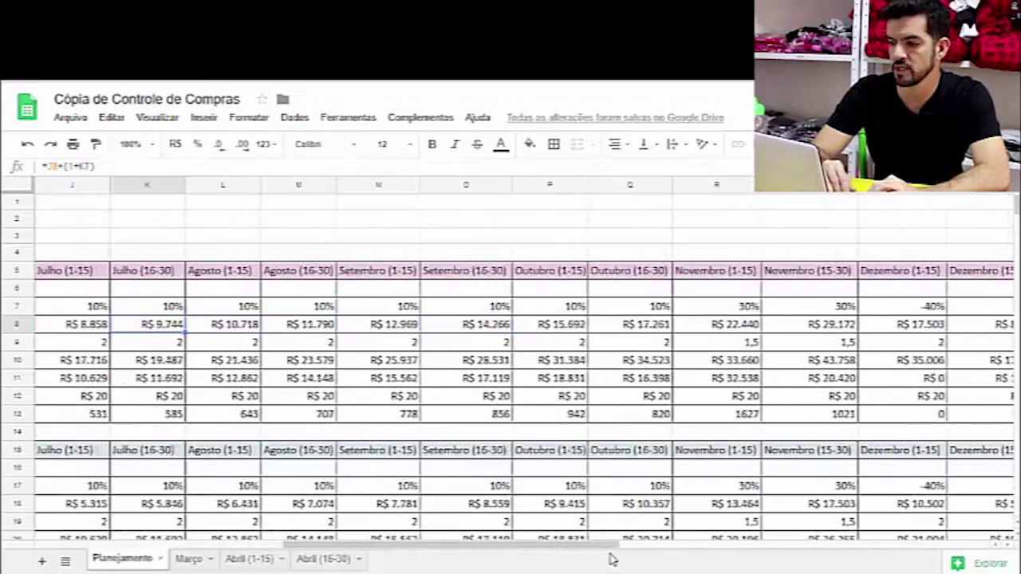
{"action": "left_click", "coordinate": [754, 311]}
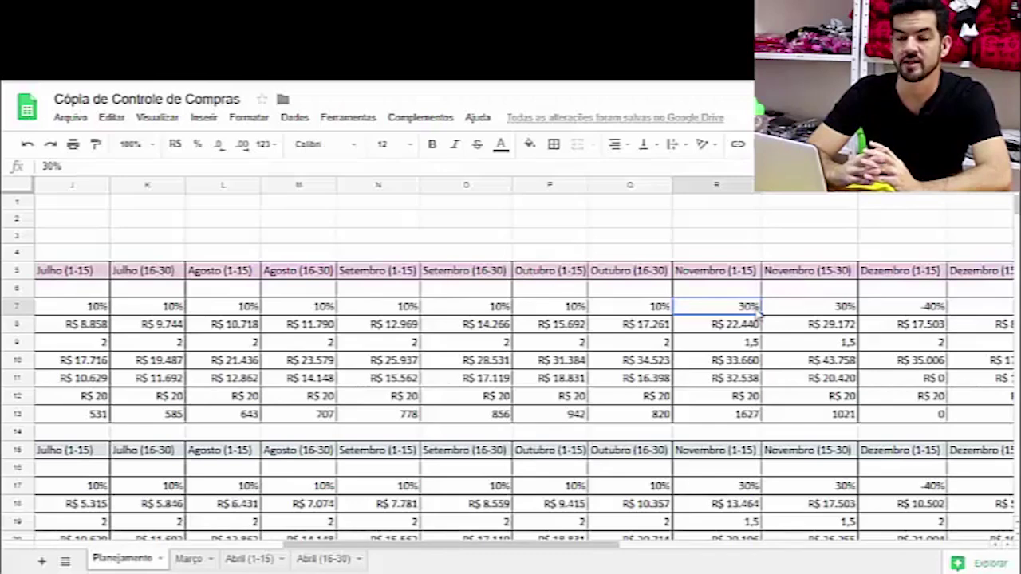
{"action": "left_click", "coordinate": [800, 313]}
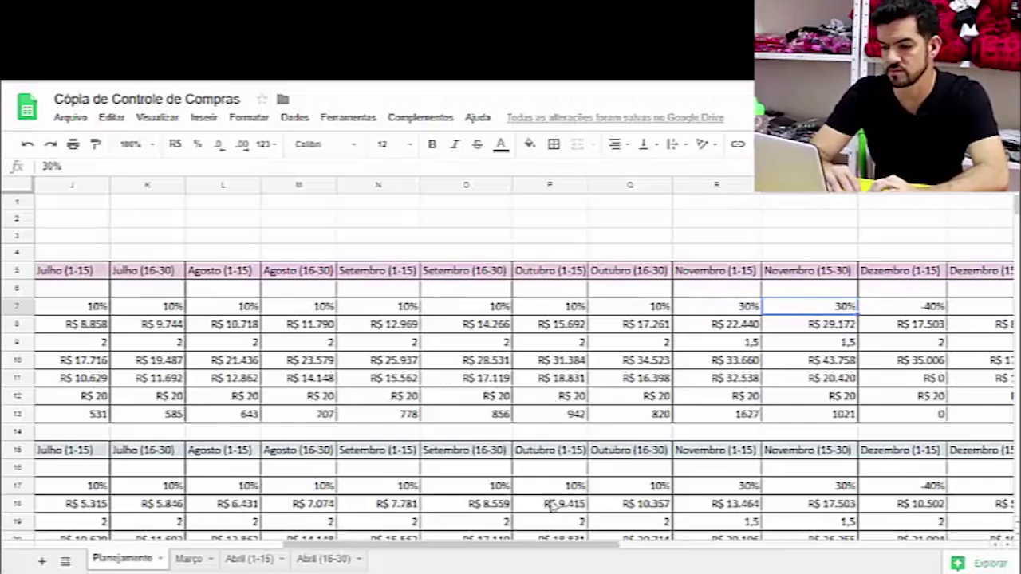
{"action": "left_click_drag", "start_coordinate": [555, 550], "coordinate": [584, 556]}
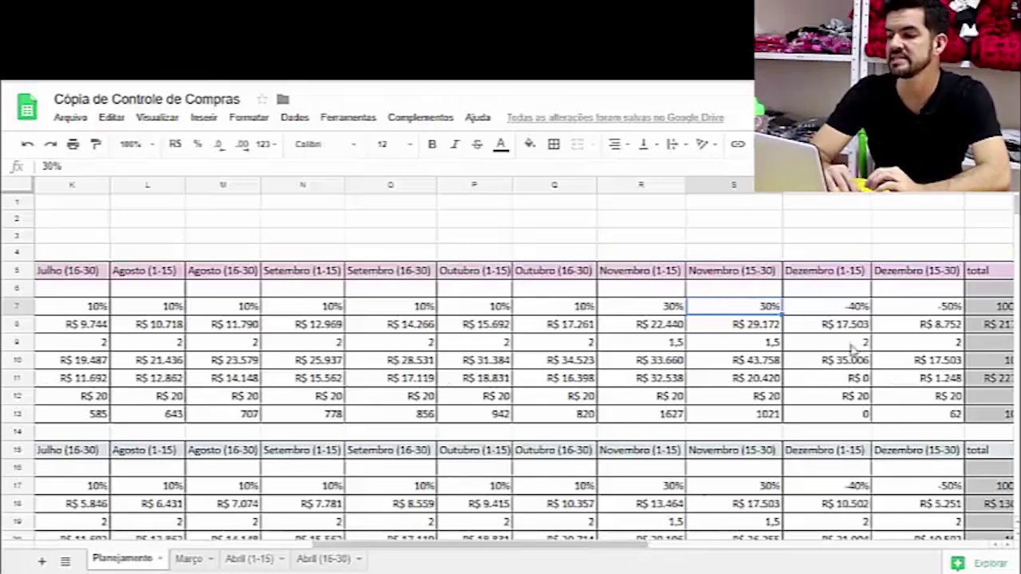
{"action": "left_click", "coordinate": [846, 316]}
{"action": "left_click", "coordinate": [917, 315]}
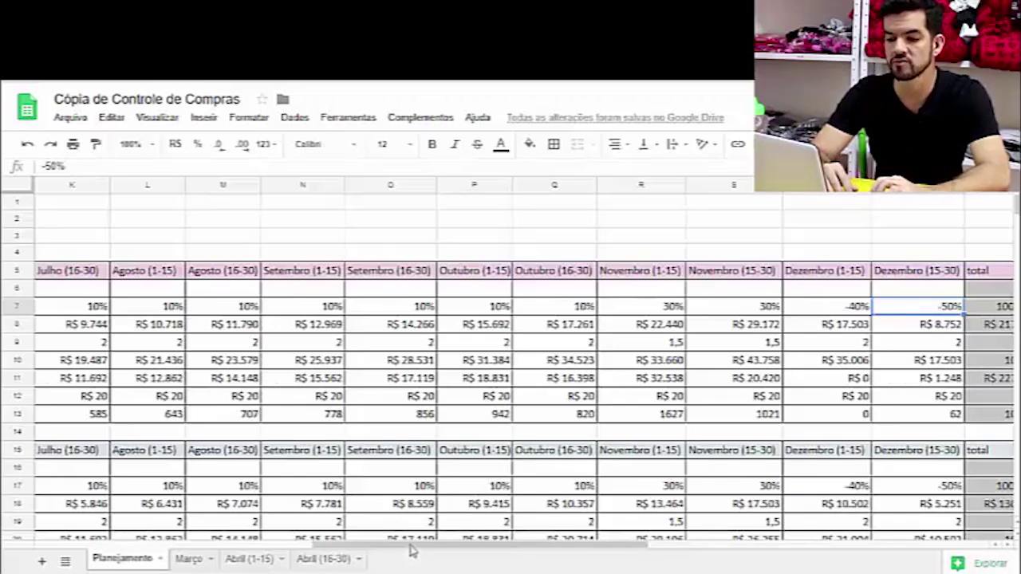
Compare the Abril (1-15) venda planejada of the 1 a 3 Verão Fem block with that of the 1 a 3 Verão Masc block.
{"action": "left_click_drag", "start_coordinate": [396, 549], "coordinate": [183, 551]}
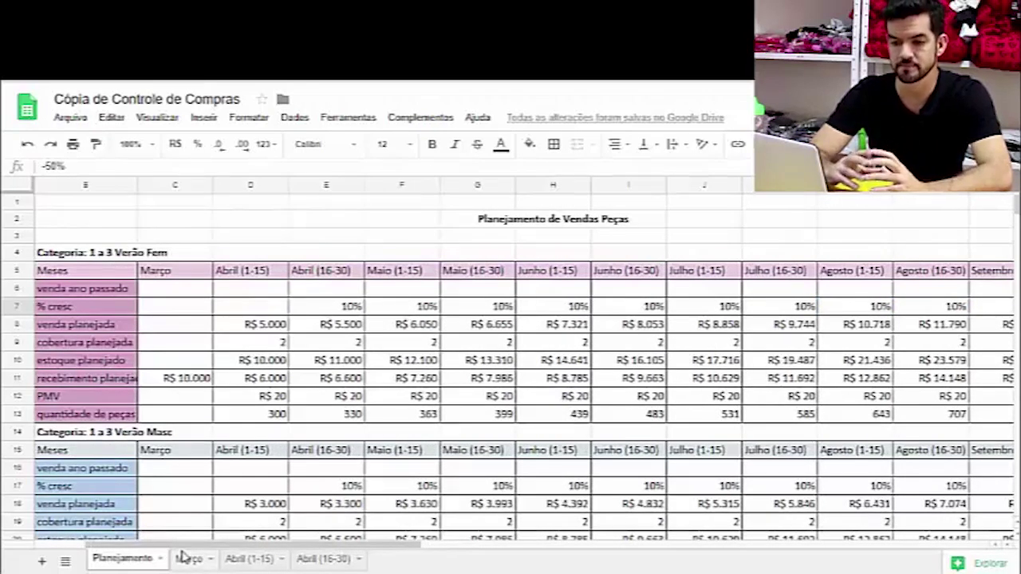
{"action": "left_click", "coordinate": [276, 331]}
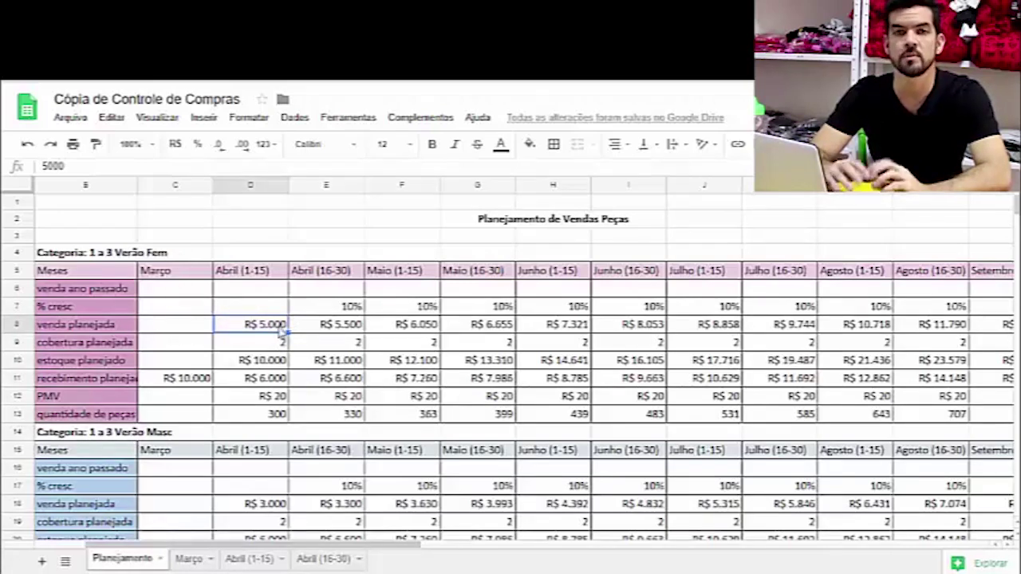
{"action": "left_click", "coordinate": [283, 504]}
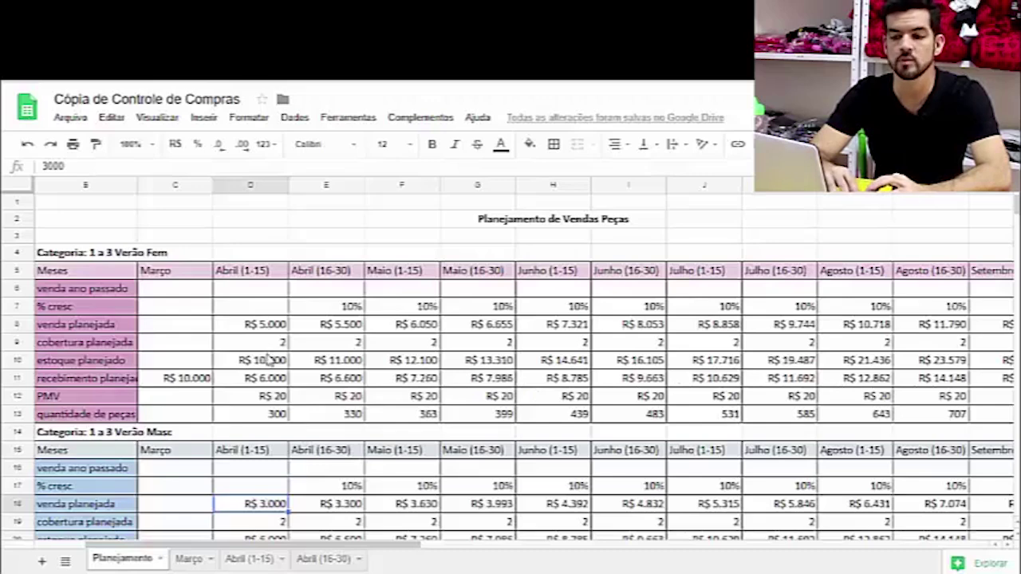
{"action": "left_click", "coordinate": [264, 325]}
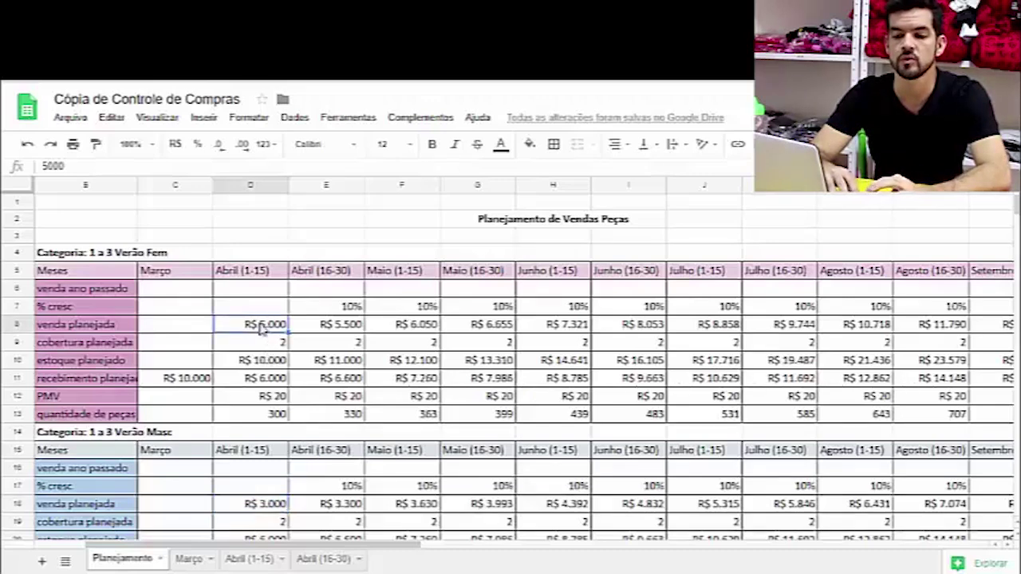
{"action": "left_click", "coordinate": [261, 503]}
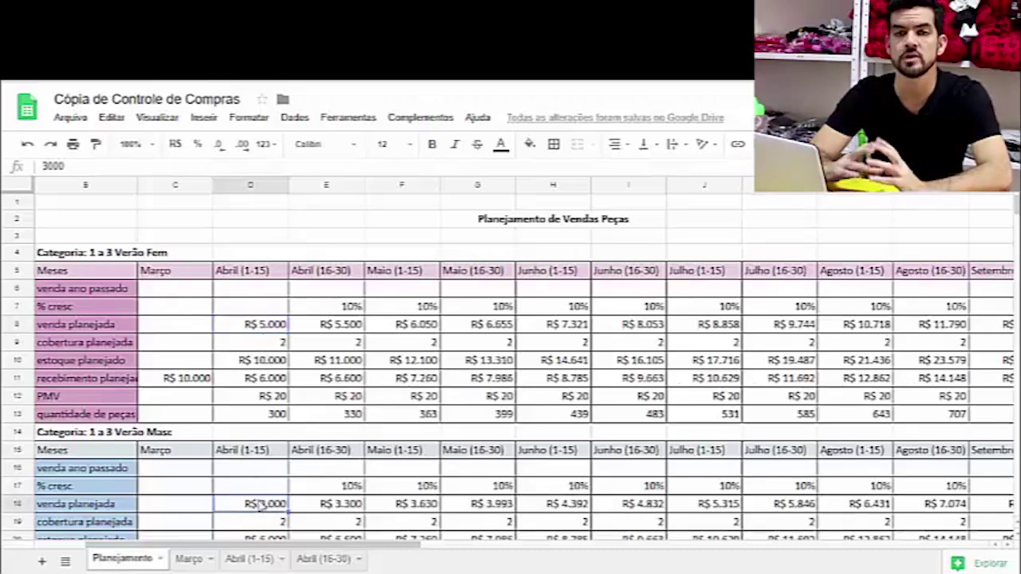
Examine how venda planejada and cobertura planejada determine the estoque planejado for Abril (1-15) in the 1 a 3 Verão Fem block.
{"action": "left_click", "coordinate": [278, 330]}
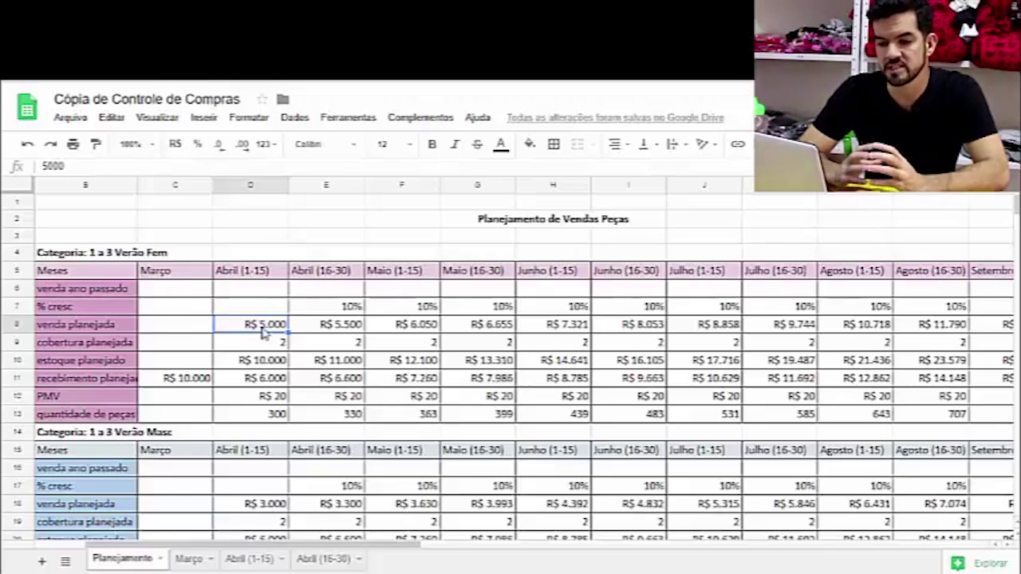
{"action": "left_click", "coordinate": [285, 348]}
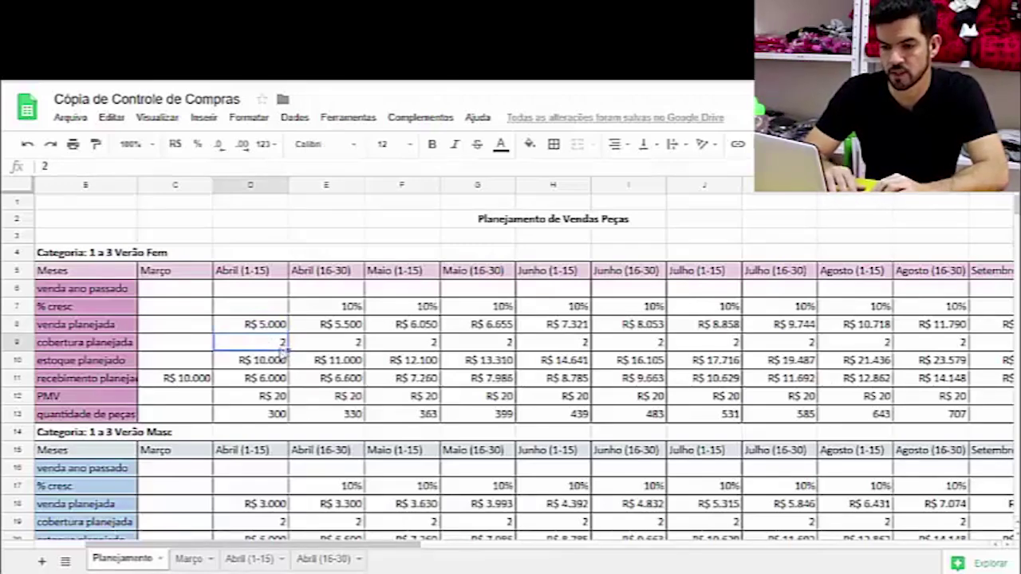
{"action": "left_click", "coordinate": [271, 367]}
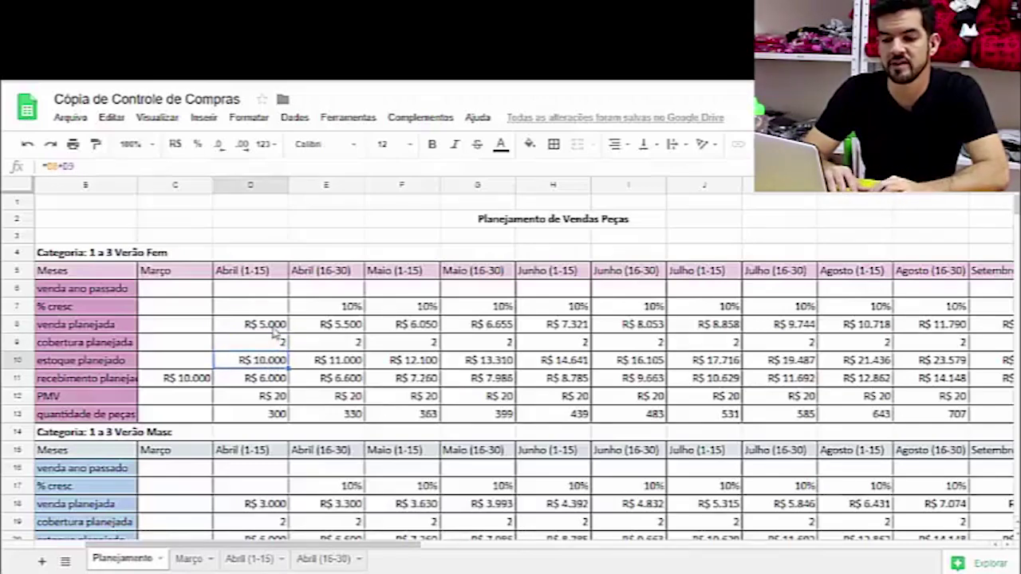
{"action": "left_click", "coordinate": [276, 330]}
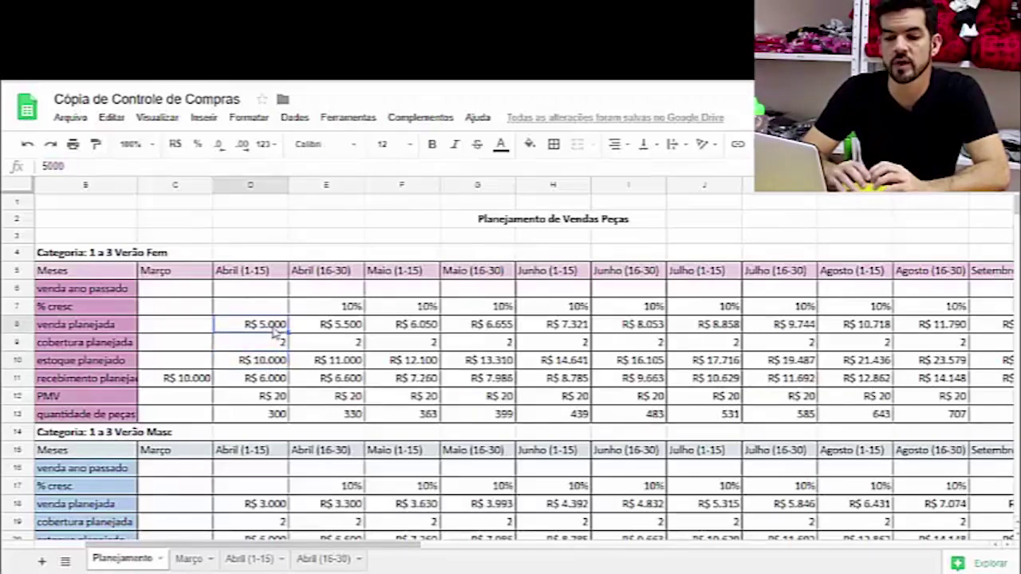
{"action": "left_click", "coordinate": [104, 351]}
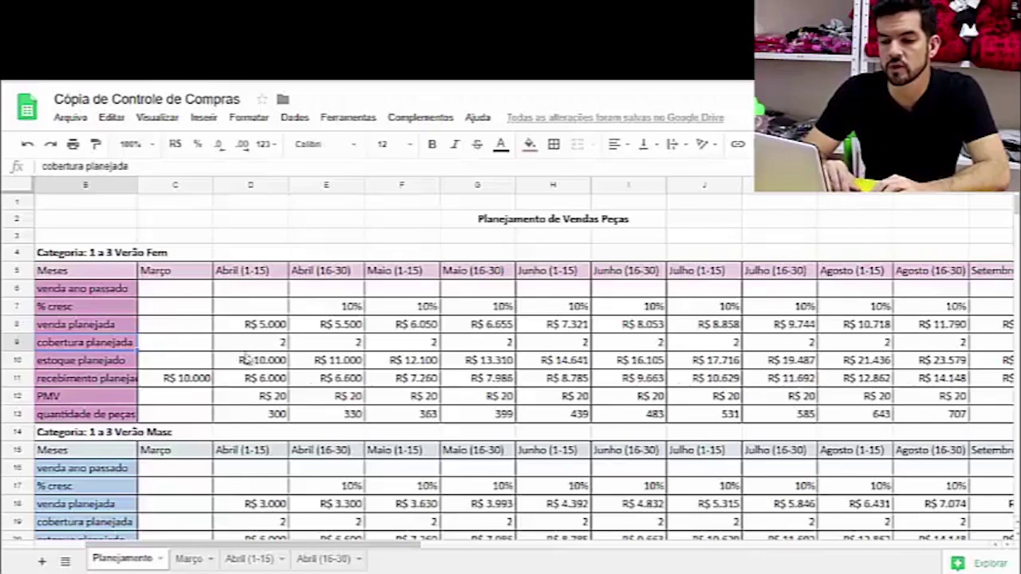
{"action": "left_click", "coordinate": [255, 349]}
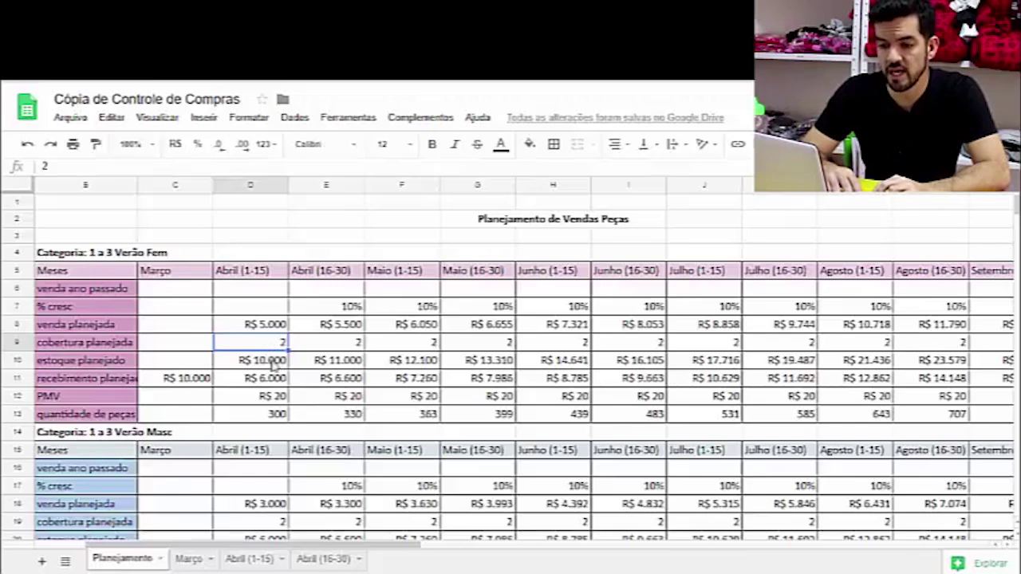
{"action": "left_click", "coordinate": [274, 363]}
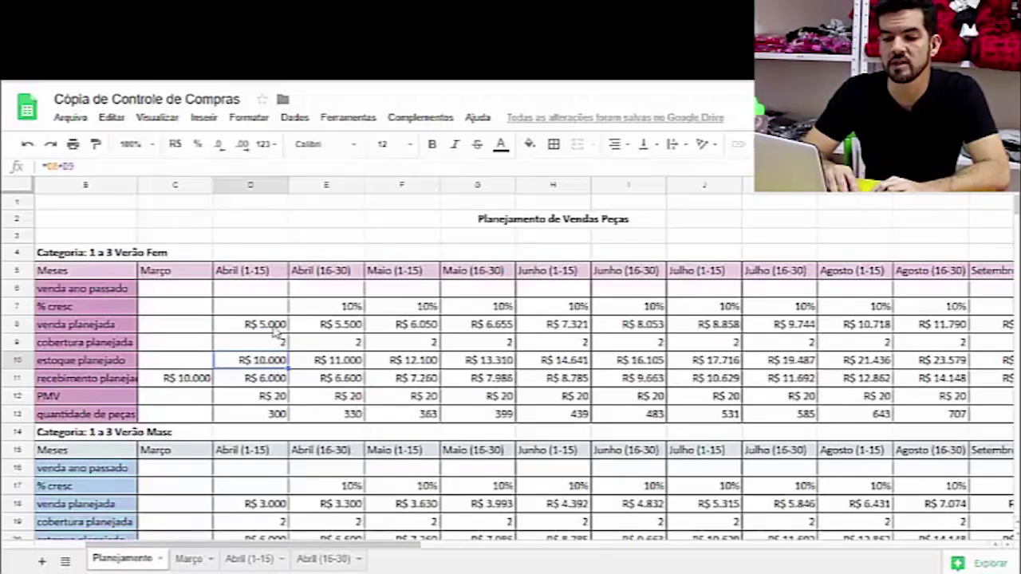
{"action": "left_click", "coordinate": [275, 329]}
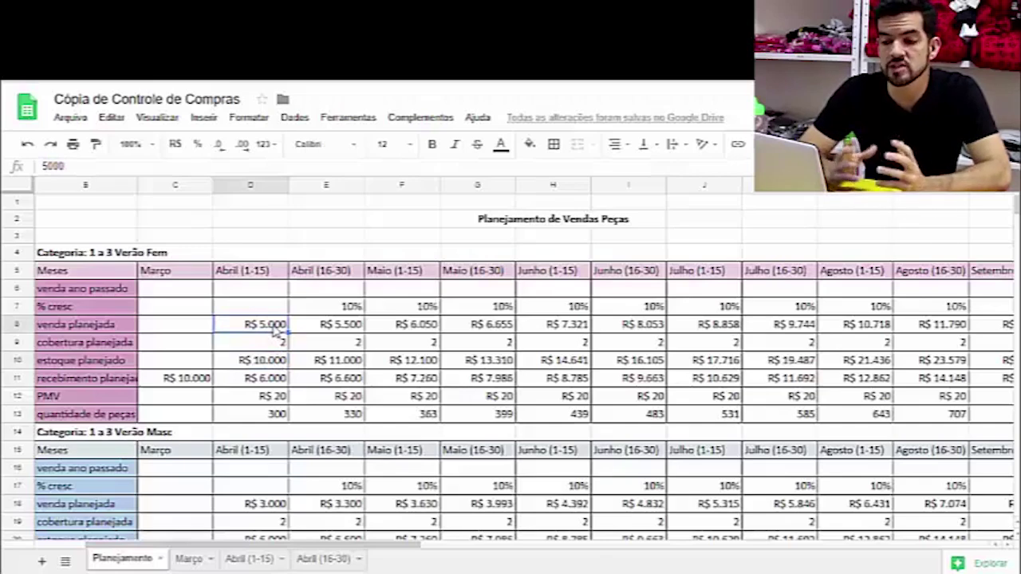
{"action": "left_click", "coordinate": [278, 343]}
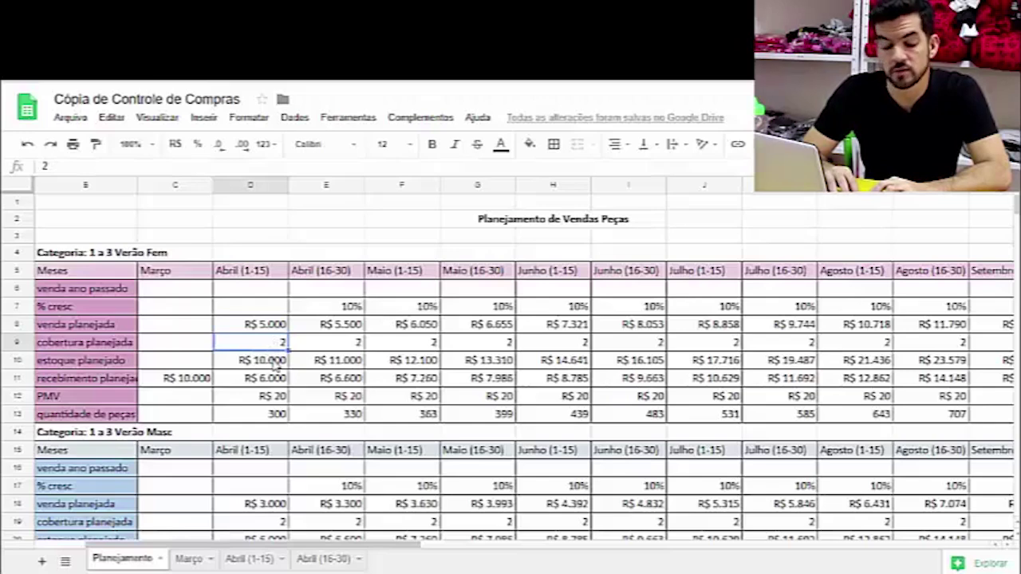
{"action": "left_click", "coordinate": [274, 360]}
{"action": "left_click", "coordinate": [273, 327]}
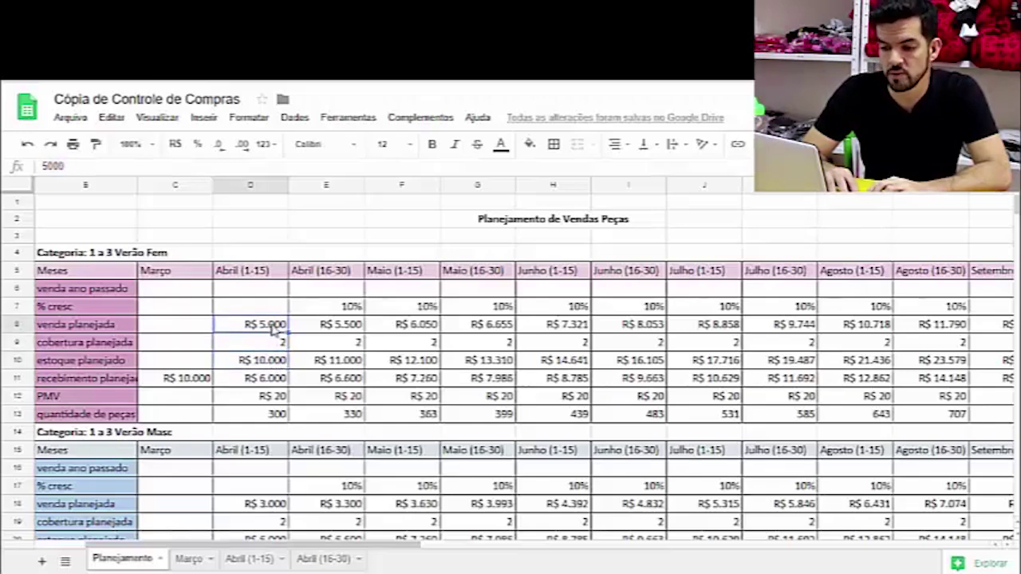
Check the estoque planejado against the venda planejada for the periods from Abril (16-30) to Julho (1-15) in the Fem block.
{"action": "left_click", "coordinate": [319, 362]}
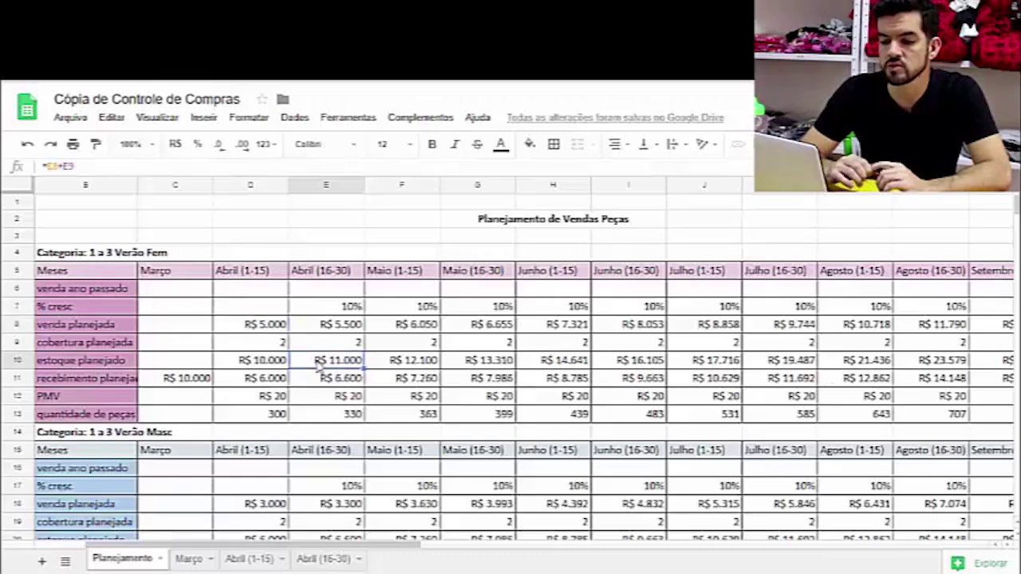
{"action": "left_click", "coordinate": [331, 326]}
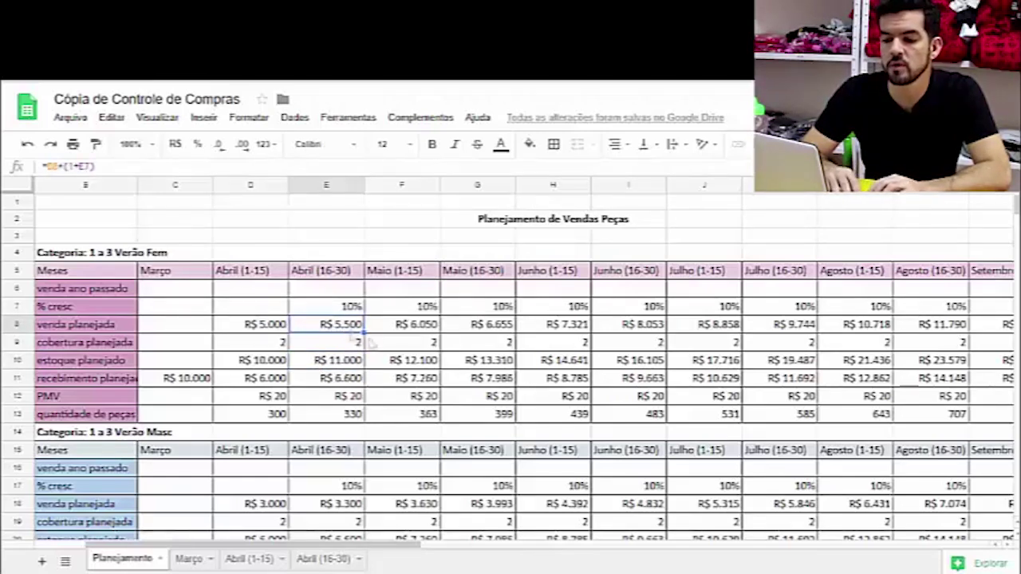
{"action": "left_click", "coordinate": [434, 364]}
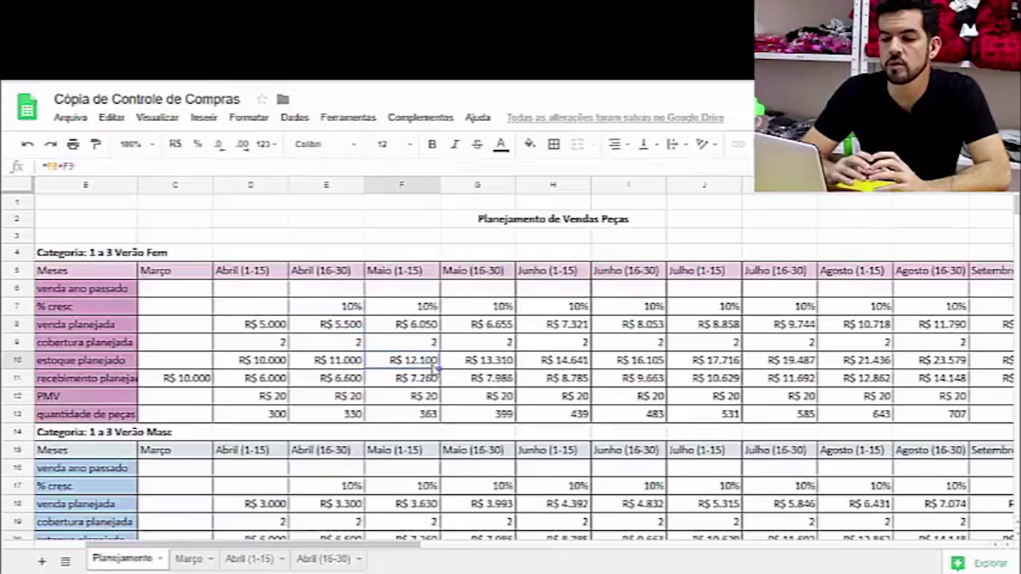
{"action": "left_click", "coordinate": [429, 330]}
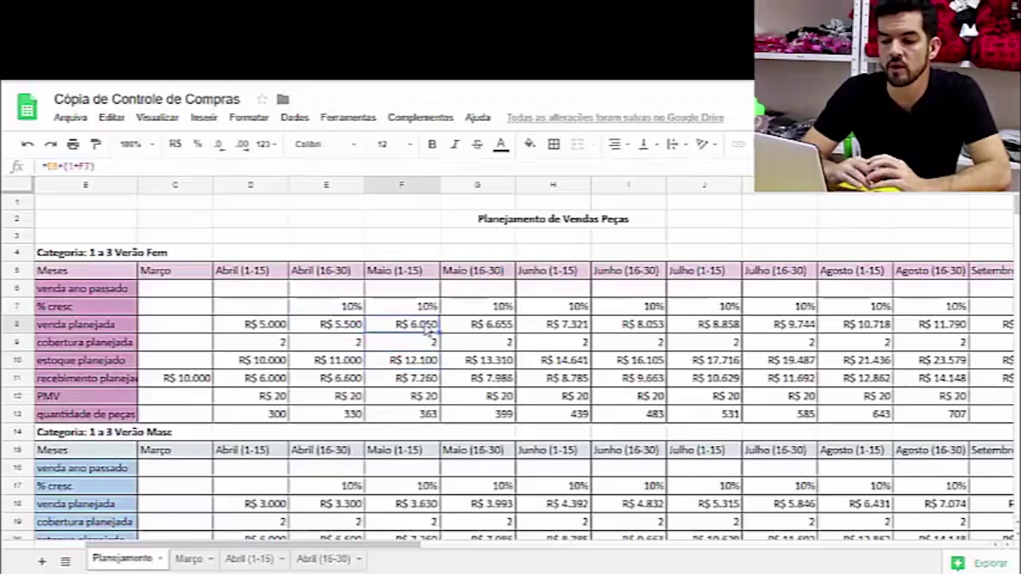
{"action": "left_click", "coordinate": [468, 359]}
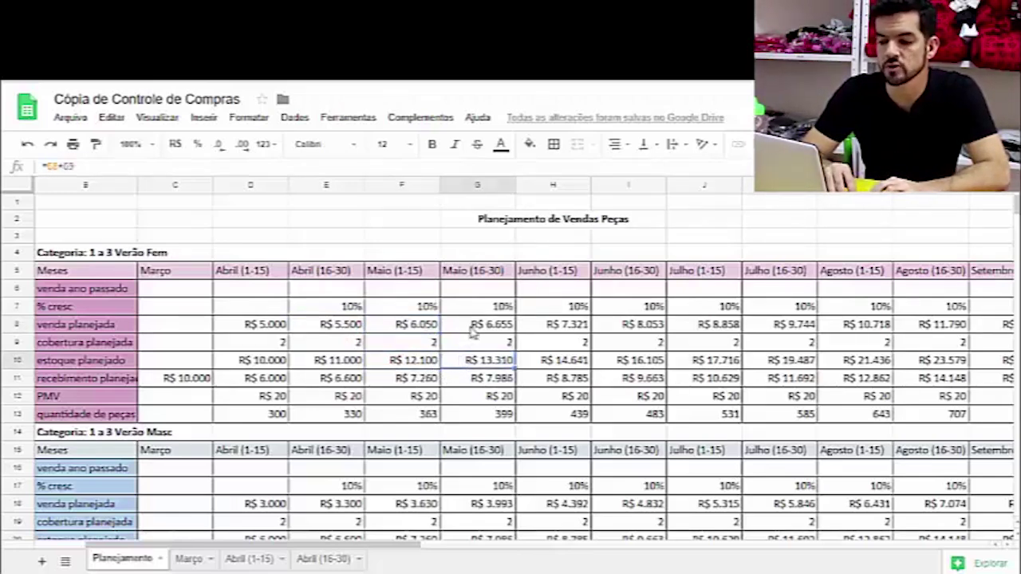
{"action": "left_click", "coordinate": [529, 366]}
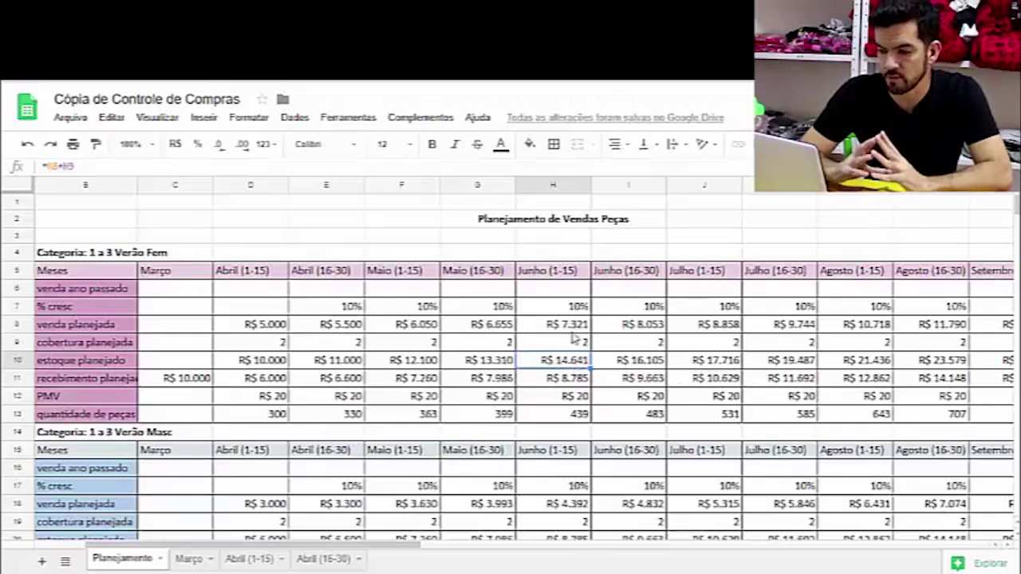
{"action": "left_click", "coordinate": [620, 361]}
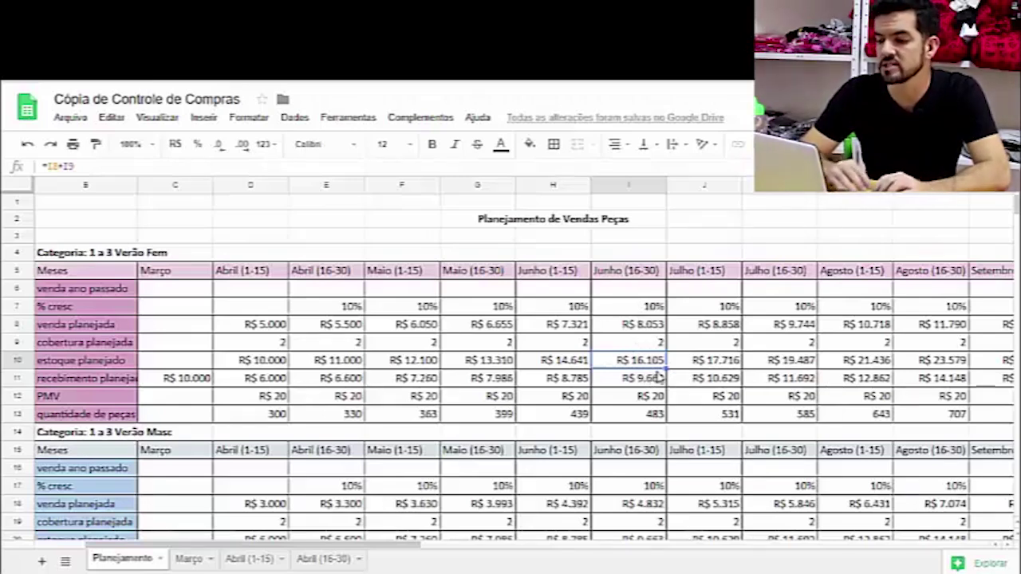
{"action": "left_click", "coordinate": [687, 362]}
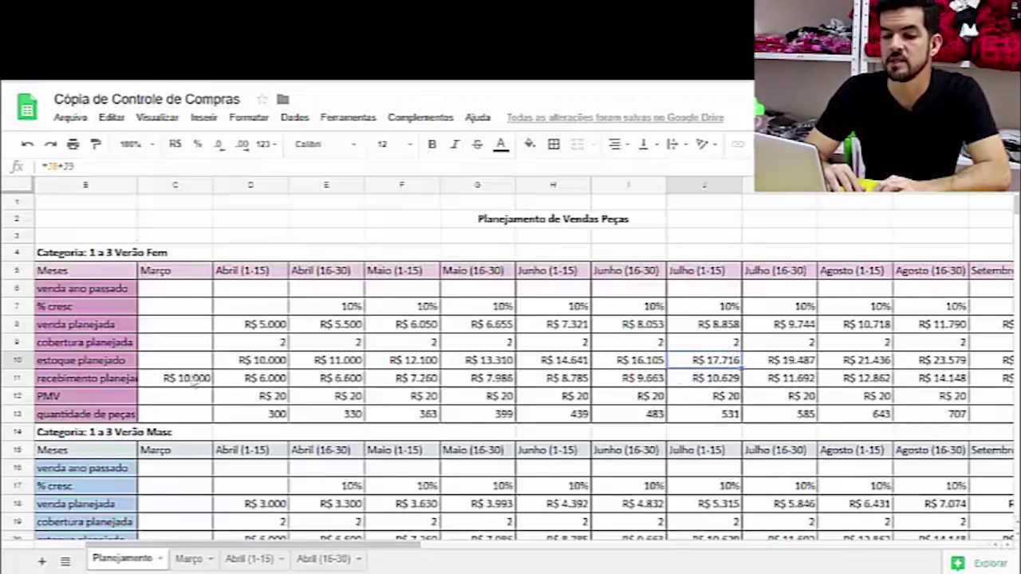
Compare the Março recebimento planejado with the Abril (1-15) estoque planejado it refers to in the 1 a 3 Verão Fem block.
{"action": "left_click", "coordinate": [264, 361]}
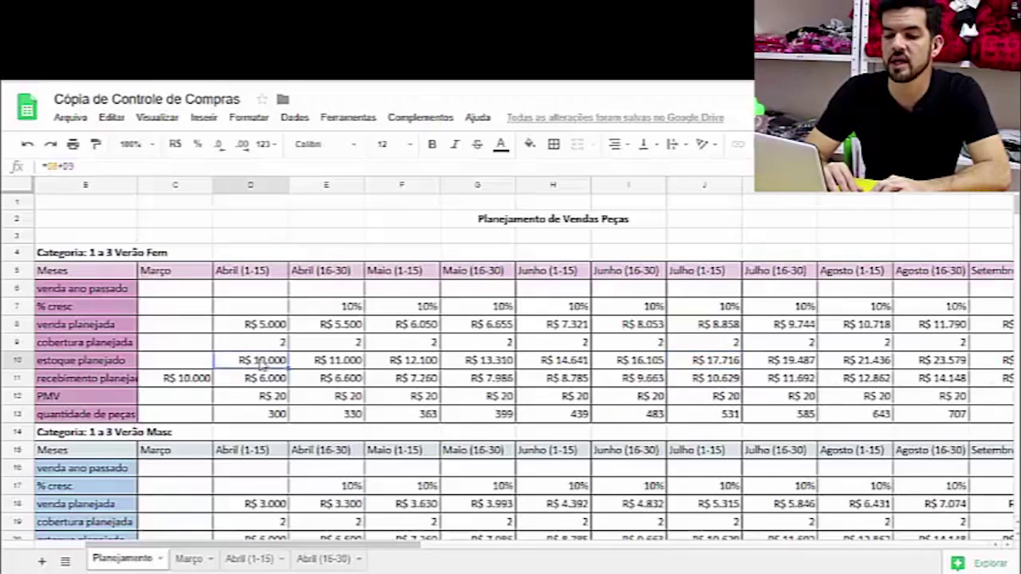
{"action": "left_click", "coordinate": [202, 384]}
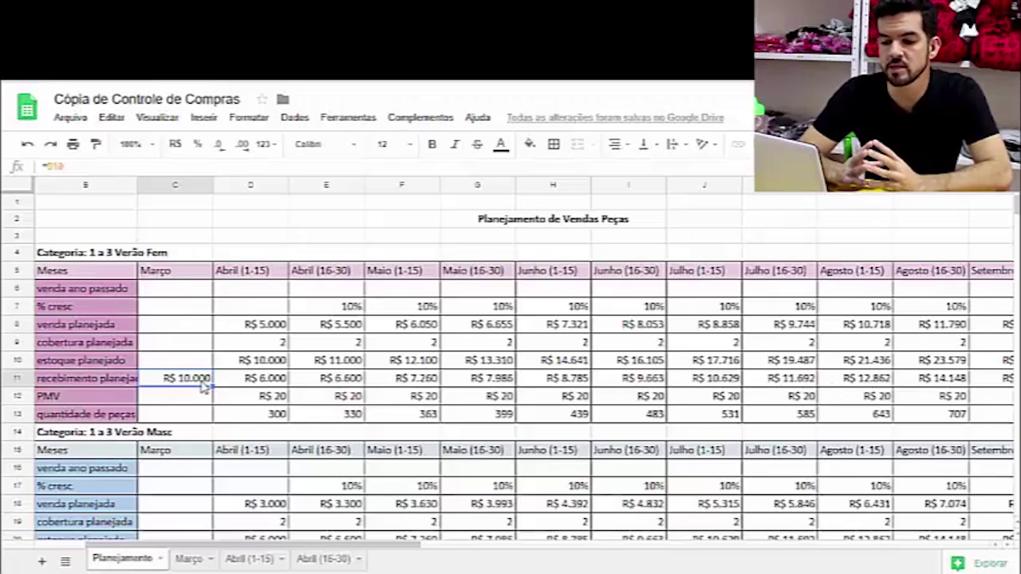
{"action": "left_click", "coordinate": [249, 365]}
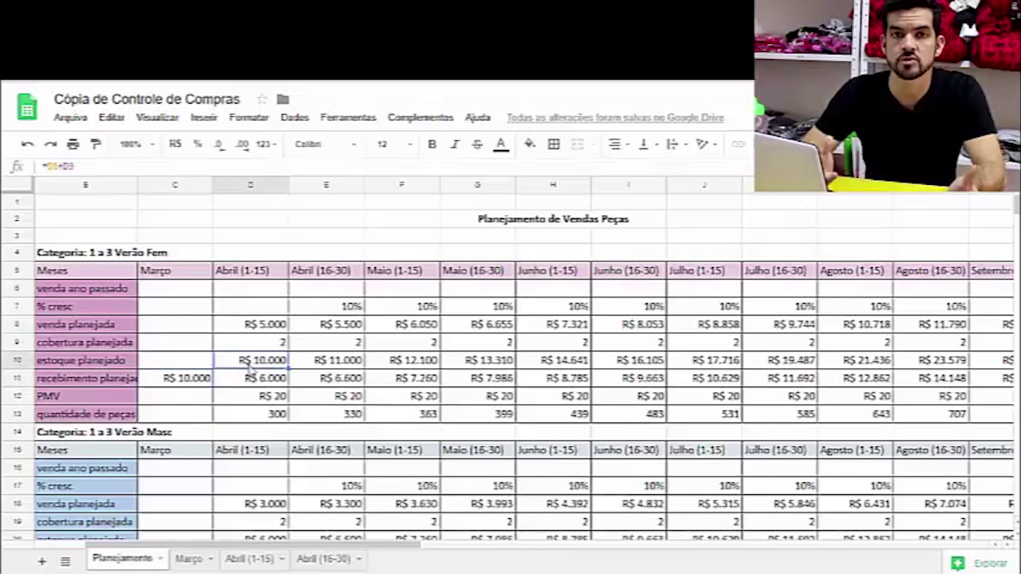
{"action": "left_click", "coordinate": [206, 382]}
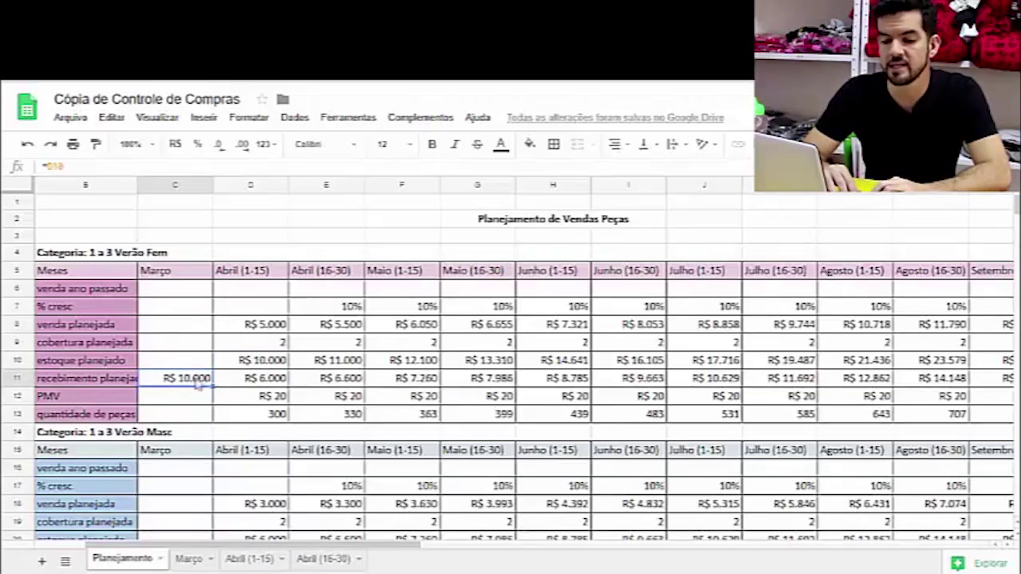
{"action": "left_click", "coordinate": [263, 361]}
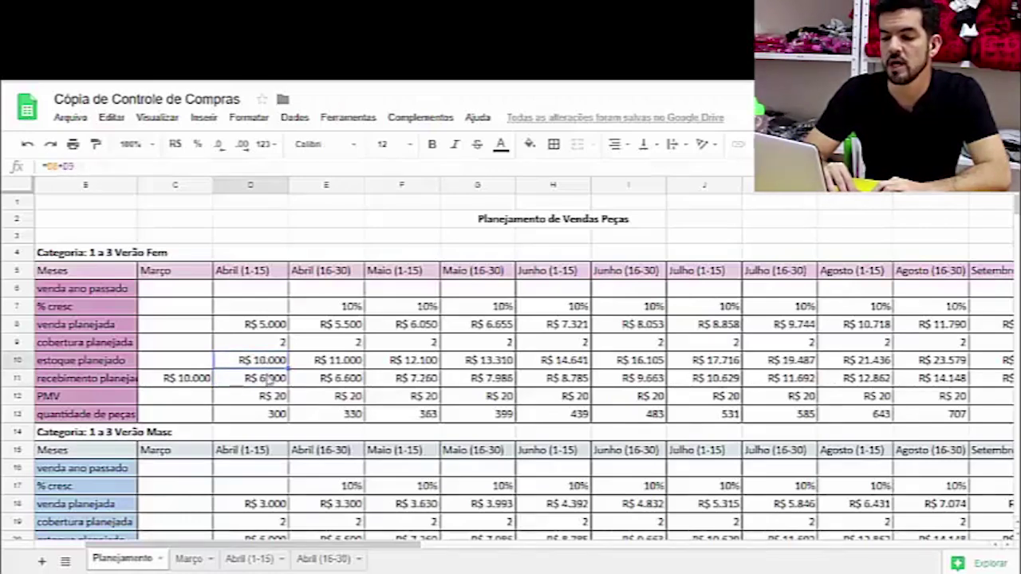
Compare the Abril (1-15) recebimento planejado with the estoque planejado of Abril (1-15) and Abril (16-30) in the 1 a 3 Verão Fem block.
{"action": "left_click", "coordinate": [271, 377]}
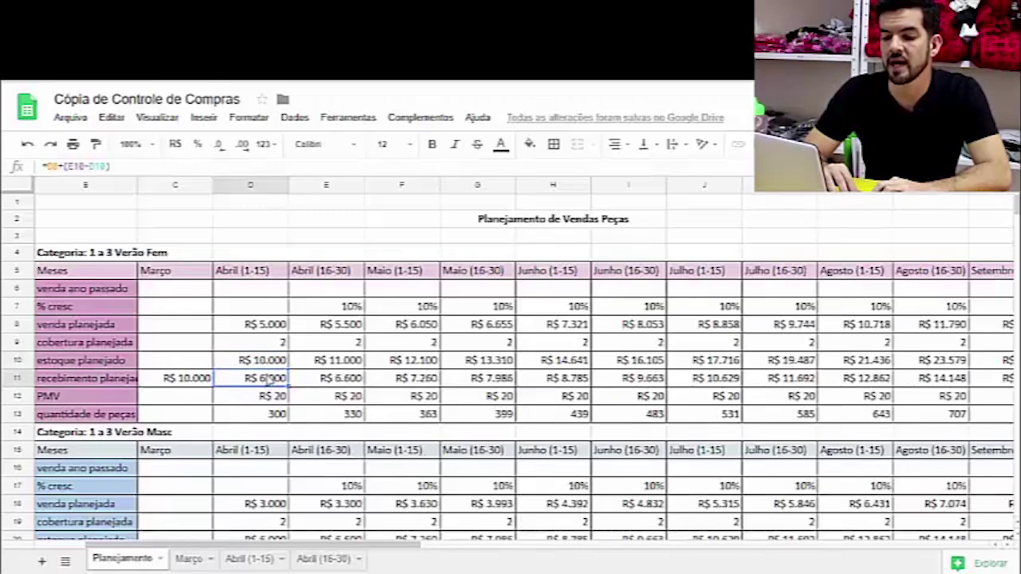
{"action": "left_click", "coordinate": [312, 367]}
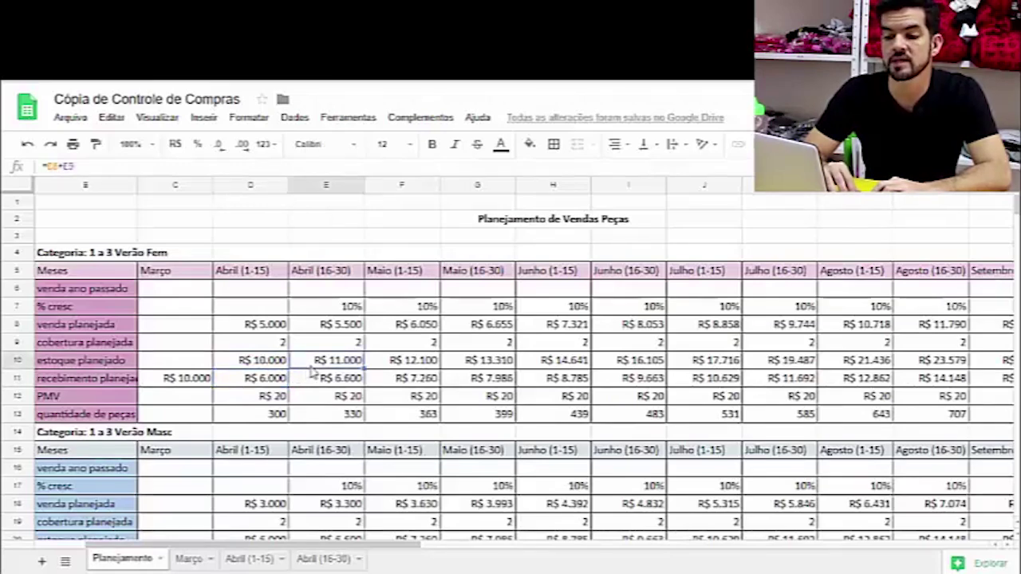
{"action": "left_click", "coordinate": [281, 381]}
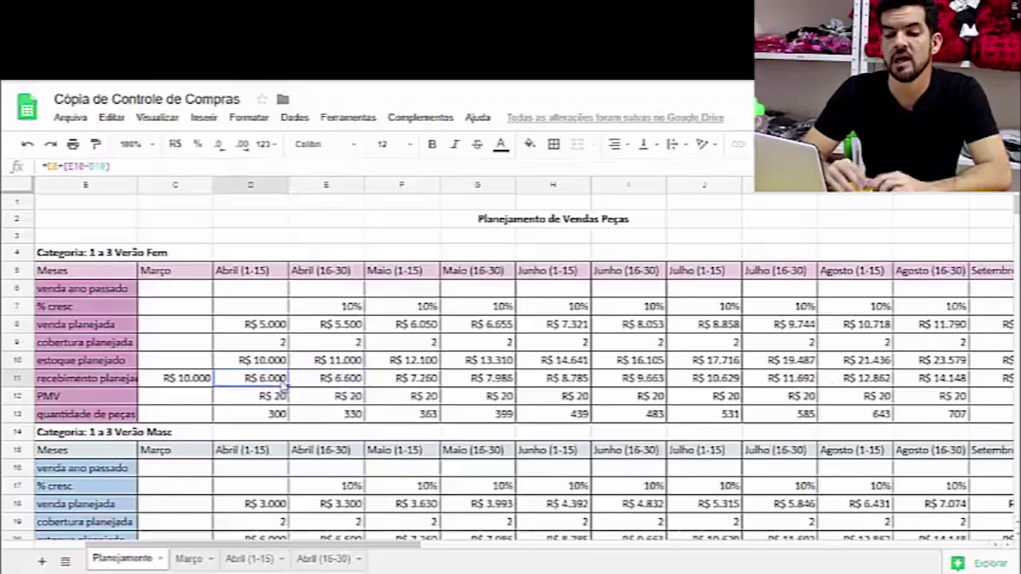
{"action": "left_click", "coordinate": [272, 364]}
{"action": "left_click", "coordinate": [274, 380]}
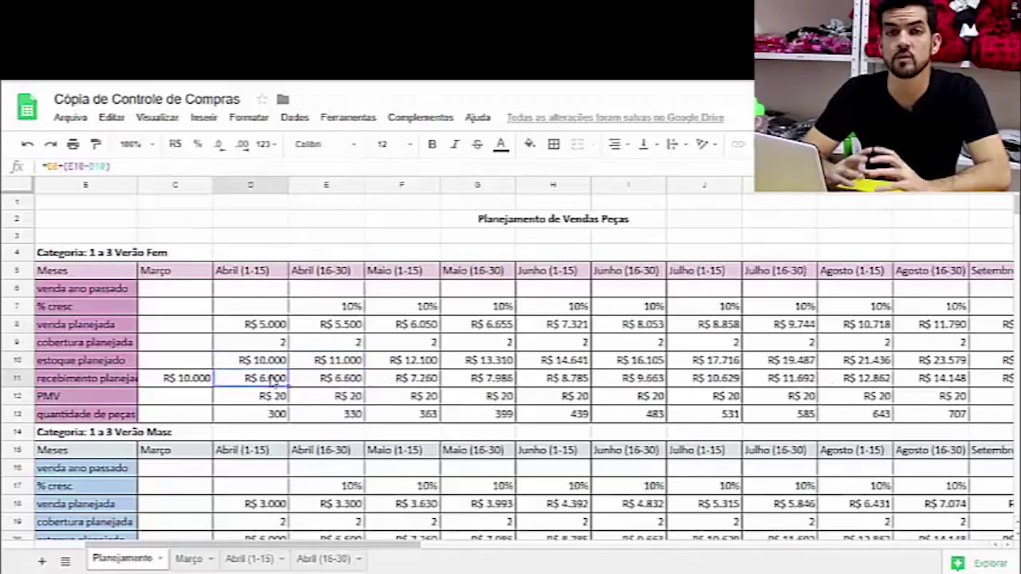
{"action": "left_click", "coordinate": [313, 365]}
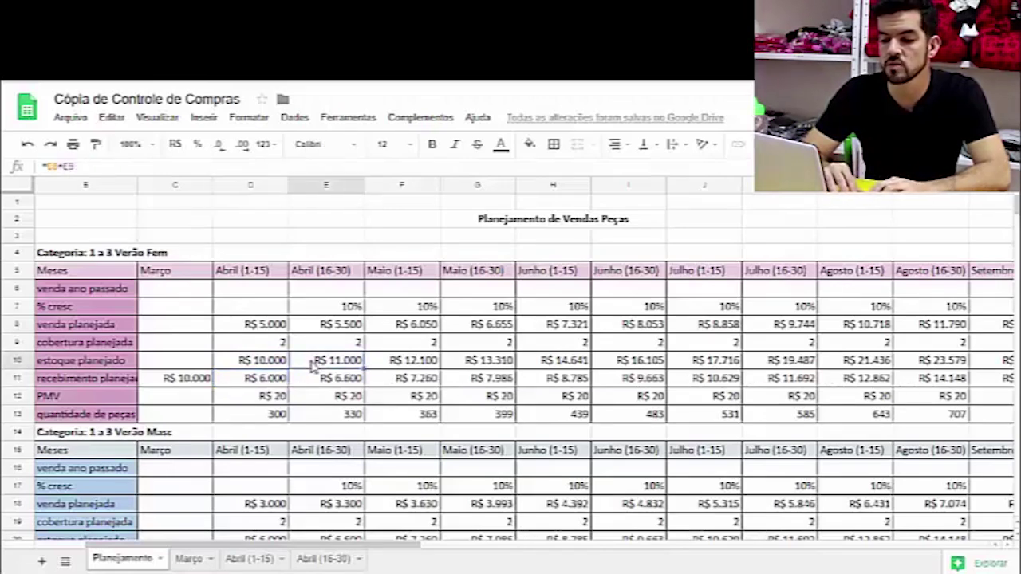
{"action": "left_click", "coordinate": [283, 380]}
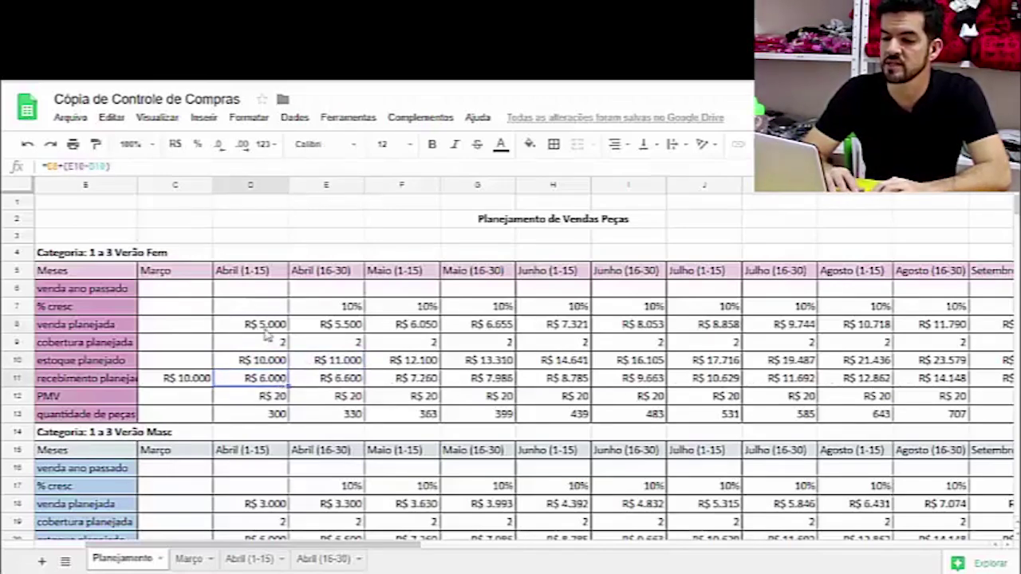
Trace how the Abril (1-15) venda, estoque and recebimento planejado lead to the Abril (16-30) estoque planejado in the Fem block.
{"action": "left_click", "coordinate": [266, 329]}
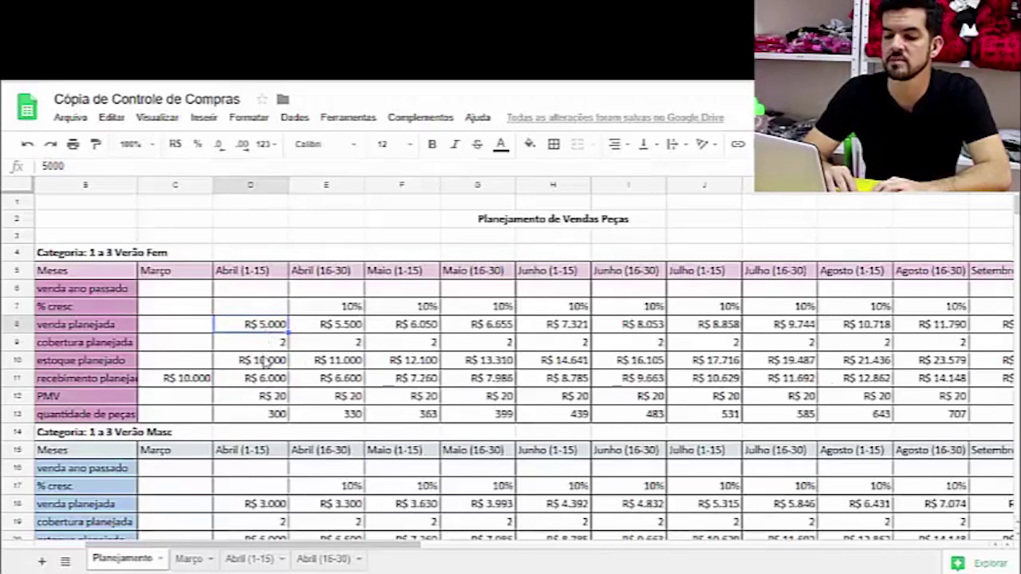
{"action": "left_click", "coordinate": [266, 360]}
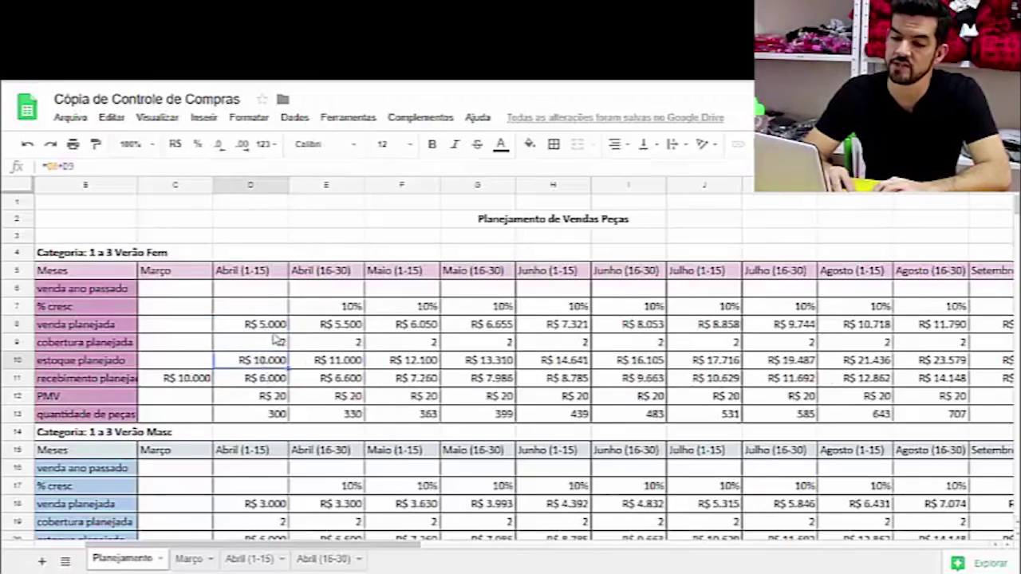
{"action": "left_click", "coordinate": [268, 380]}
{"action": "left_click", "coordinate": [336, 364]}
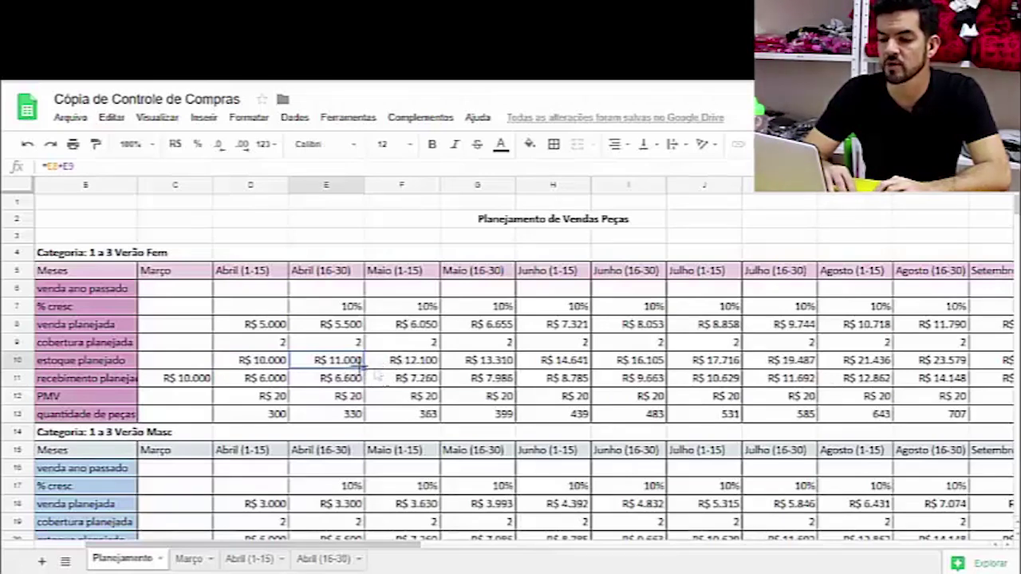
Check the Abril (16-30) recebimento planejado against the estoque planejado of Abril (16-30) and Maio (1-15) in the Fem block.
{"action": "left_click", "coordinate": [348, 383]}
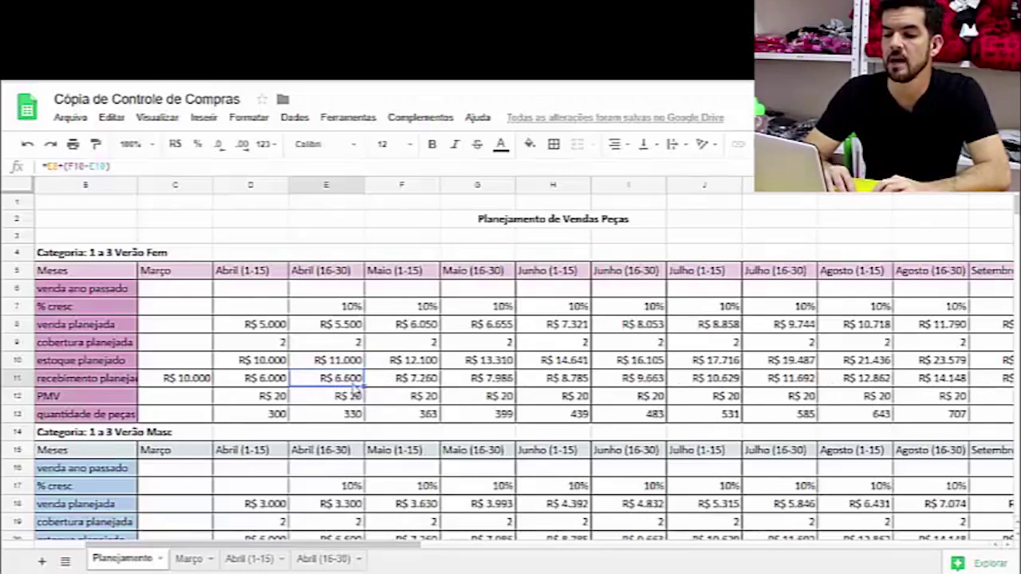
{"action": "left_click", "coordinate": [352, 362]}
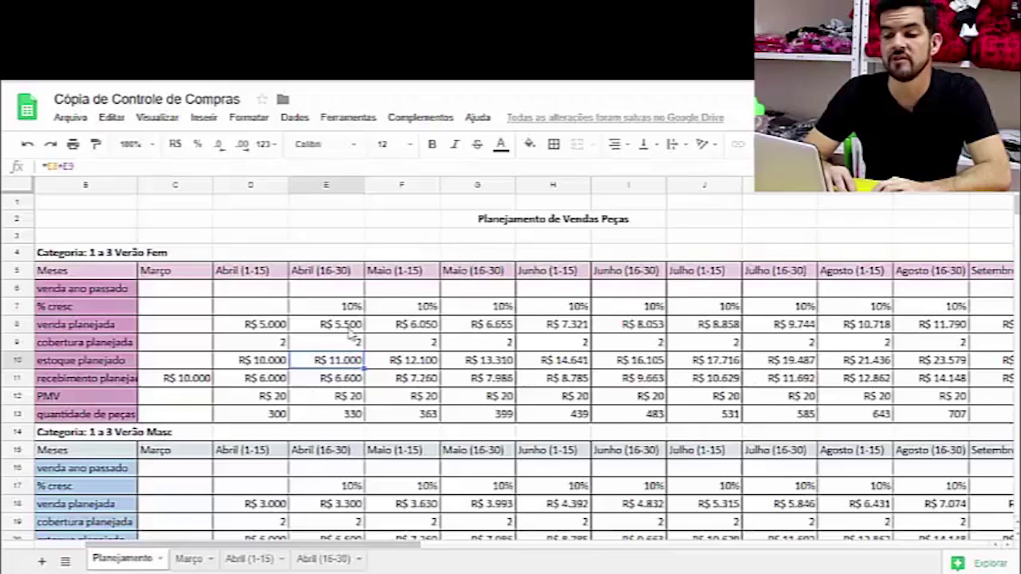
{"action": "left_click", "coordinate": [345, 383]}
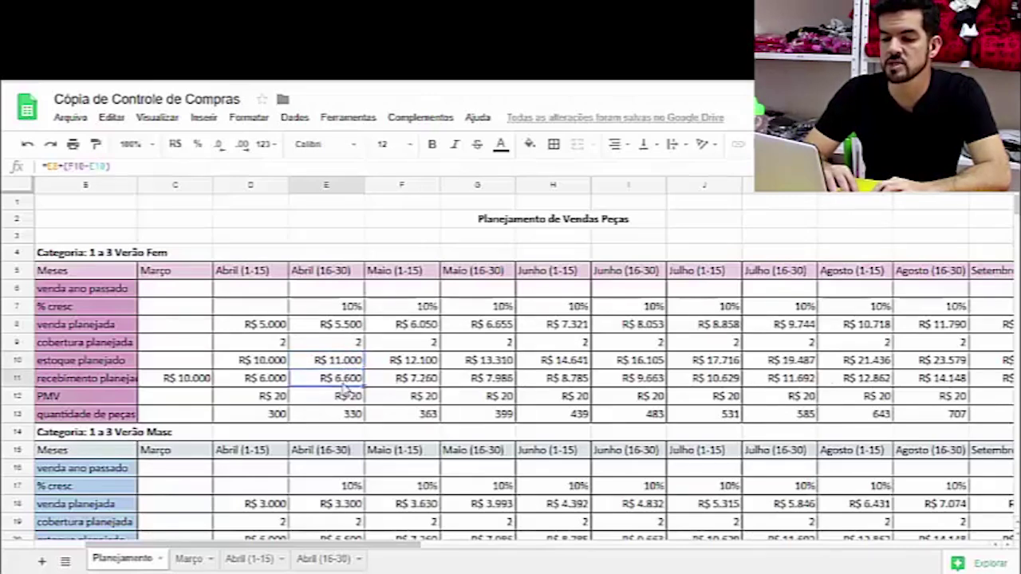
{"action": "left_click", "coordinate": [396, 366]}
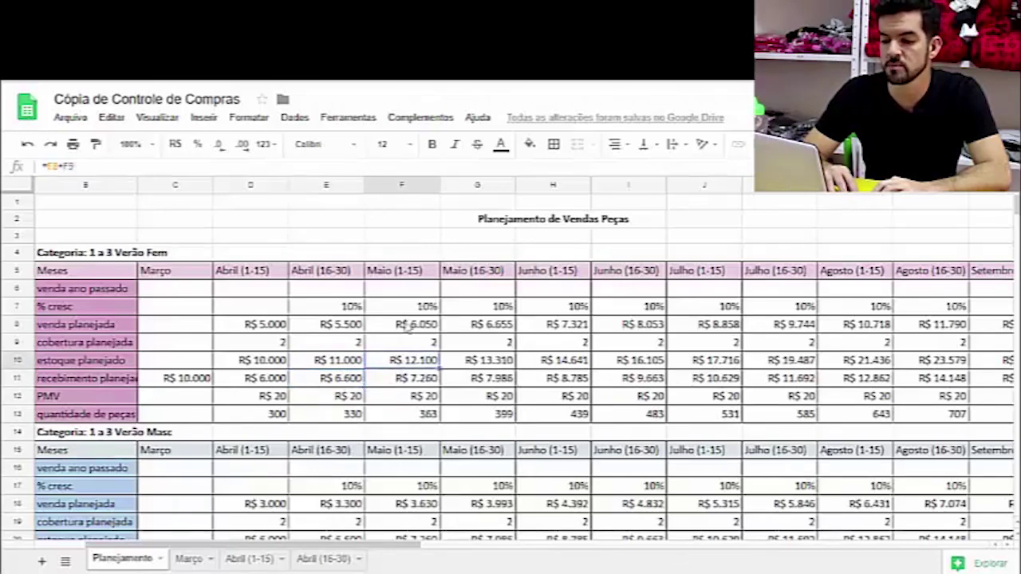
Review the recebimento planejado of the 1 a 3 Verão Fem block period by period from Abril (1-15) to Agosto (1-15).
{"action": "left_click", "coordinate": [275, 378]}
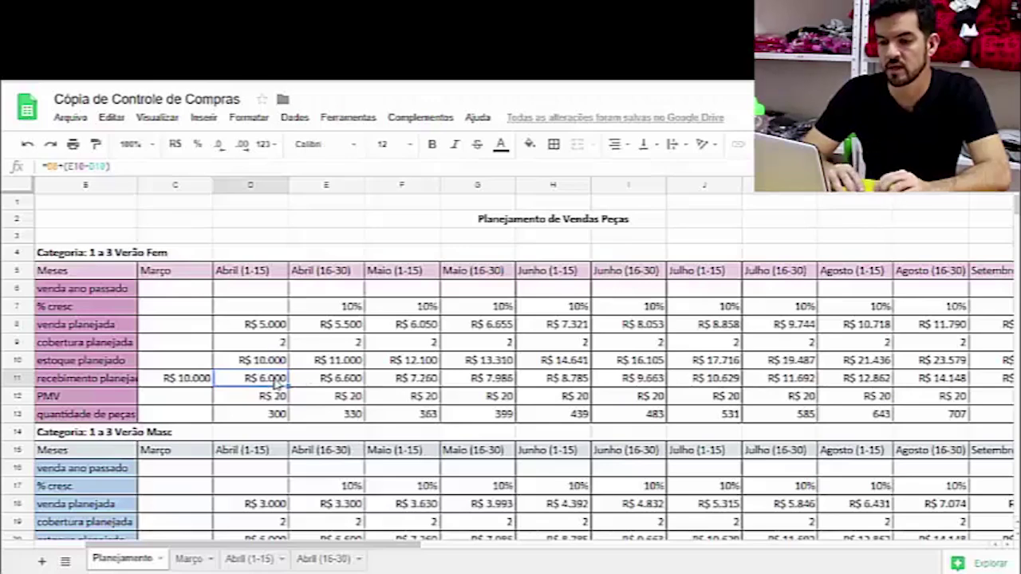
{"action": "left_click", "coordinate": [304, 386]}
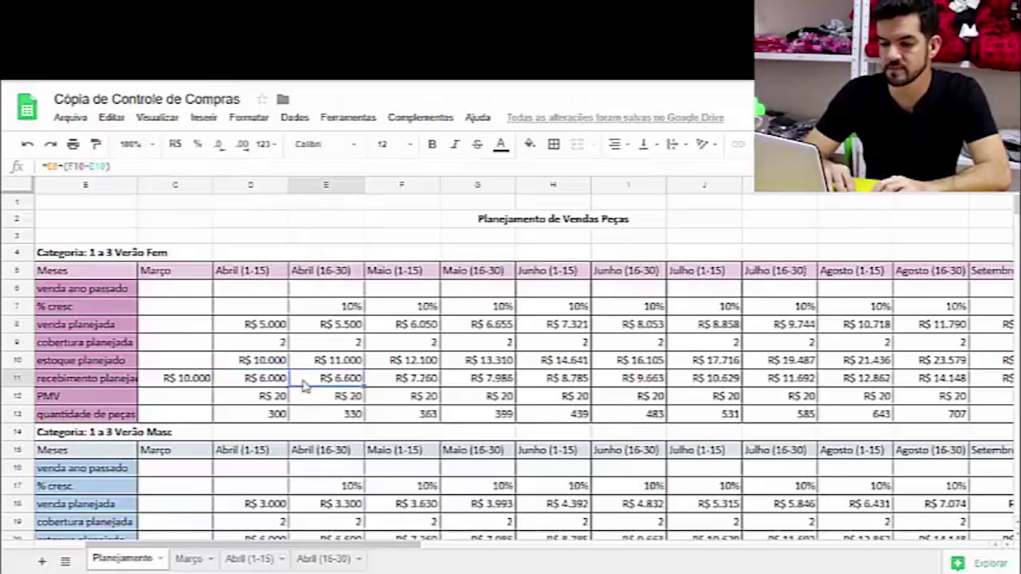
{"action": "key", "text": "Right"}
{"action": "key", "text": "Right"}
{"action": "key", "text": "Right"}
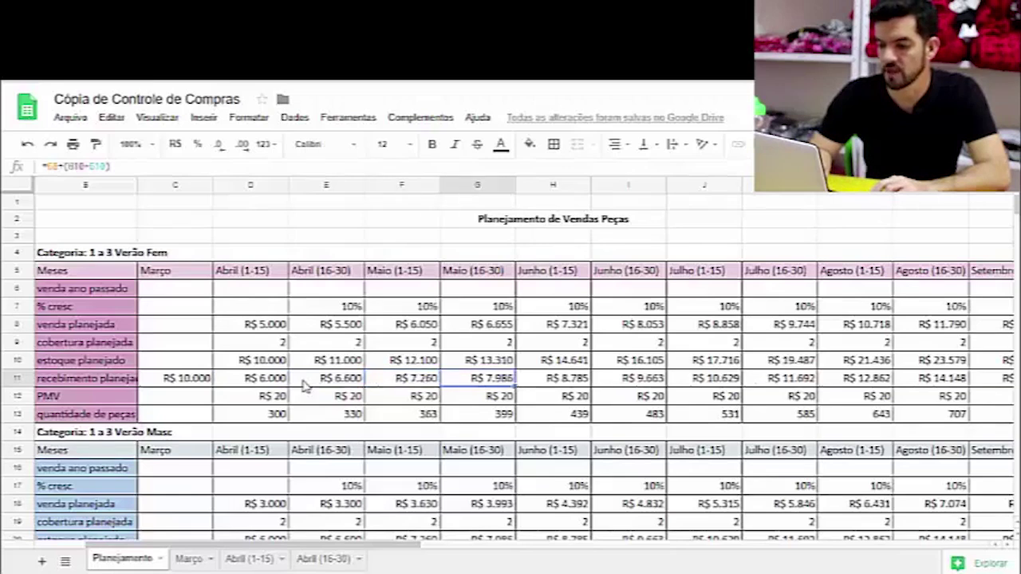
{"action": "key", "text": "Right"}
{"action": "key", "text": "Right"}
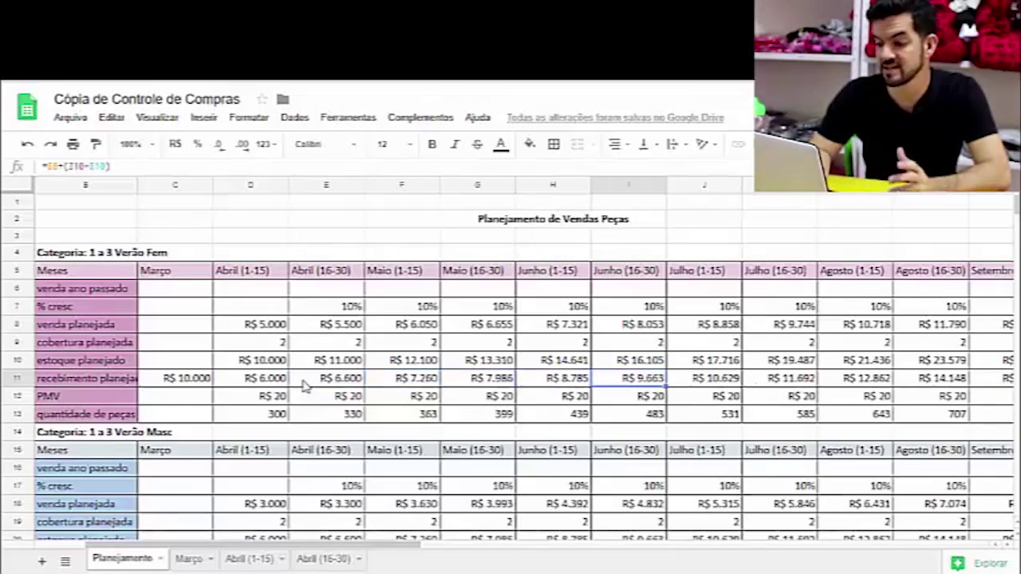
{"action": "key", "text": "Right"}
{"action": "key", "text": "Right"}
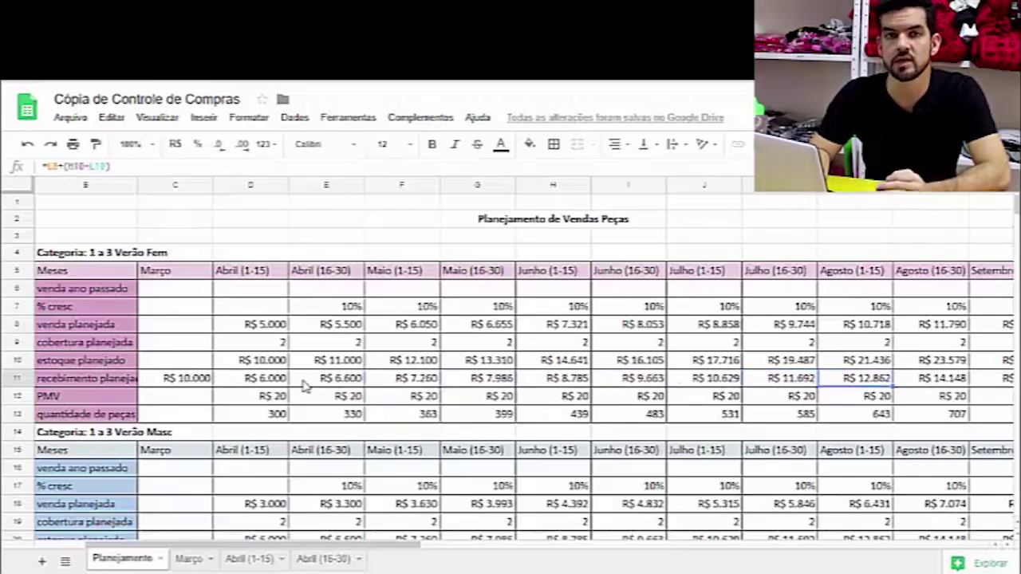
Go back along the Fem block's recebimento planejado to Abril (1-15) and compare it with the Abril (16-30) value.
{"action": "key", "text": "Left"}
{"action": "key", "text": "Left"}
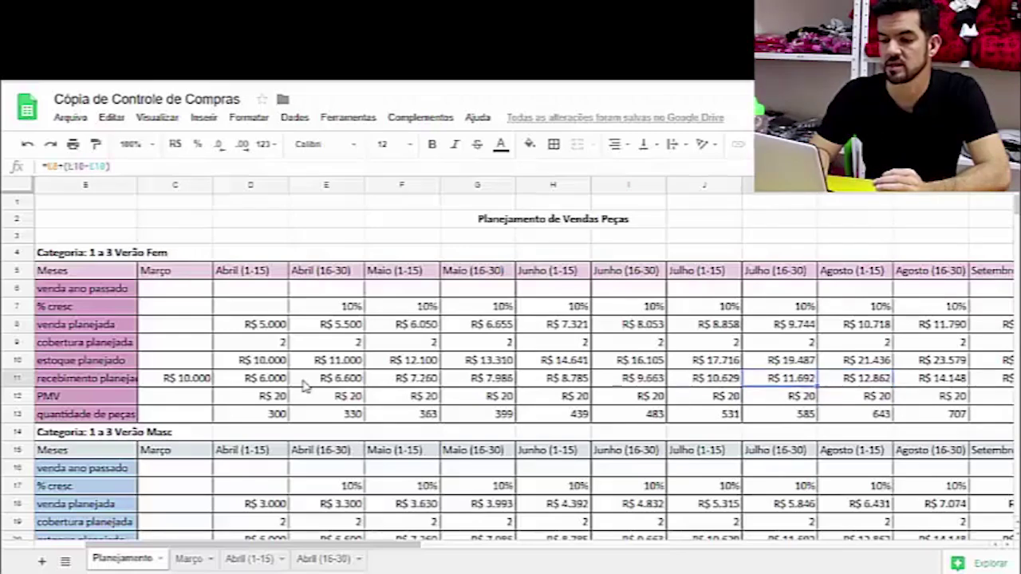
{"action": "key", "text": "Left"}
{"action": "key", "text": "Left"}
{"action": "key", "text": "Left"}
{"action": "key", "text": "Left"}
{"action": "key", "text": "Left"}
{"action": "key", "text": "Left"}
{"action": "key", "text": "Left"}
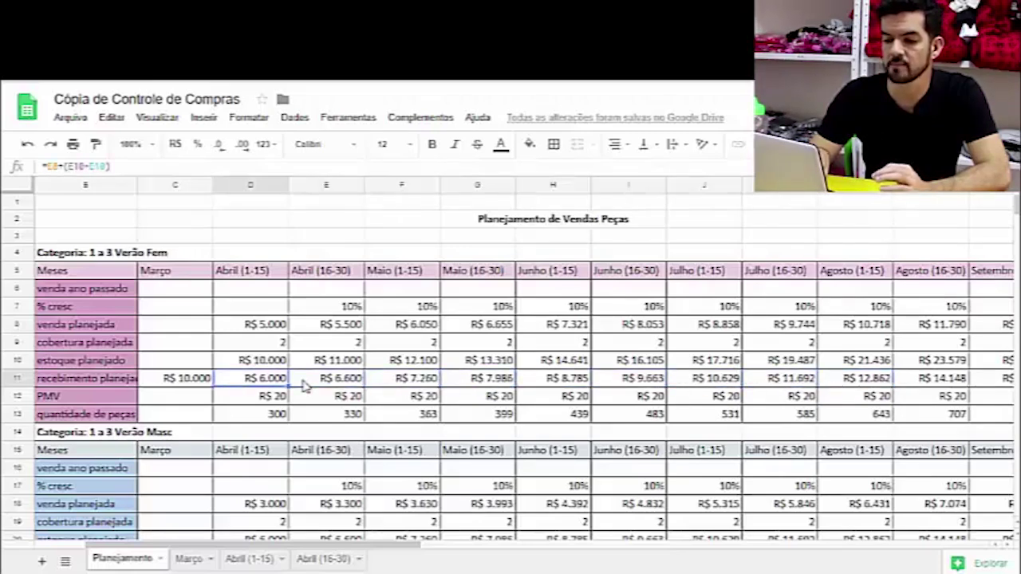
{"action": "key", "text": "Right"}
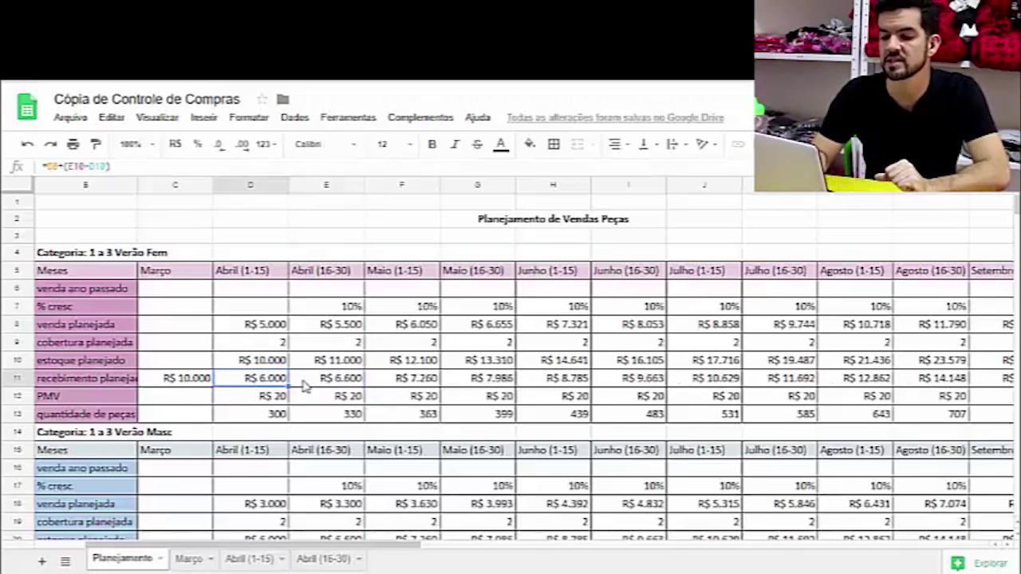
{"action": "left_click", "coordinate": [305, 384]}
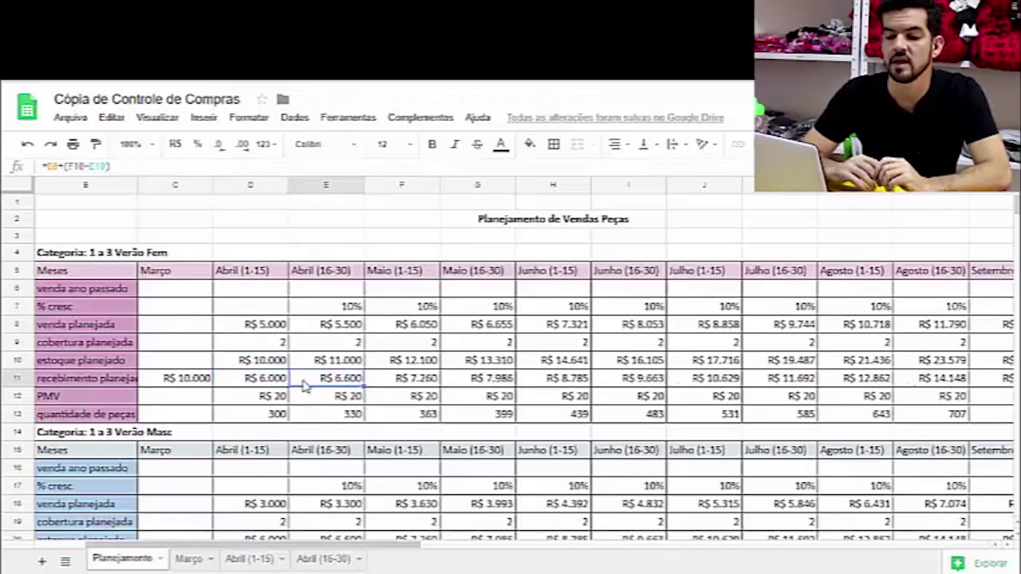
{"action": "key", "text": "Left"}
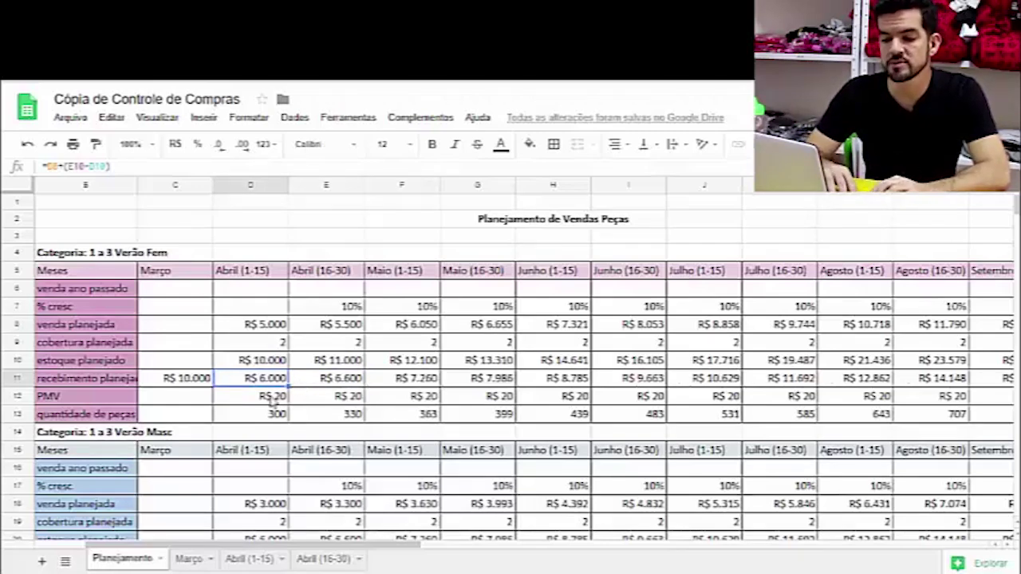
Examine how recebimento planejado and PMV determine the quantidade de peças for Abril (1-15) in the 1 a 3 Verão Fem block.
{"action": "left_click", "coordinate": [270, 401]}
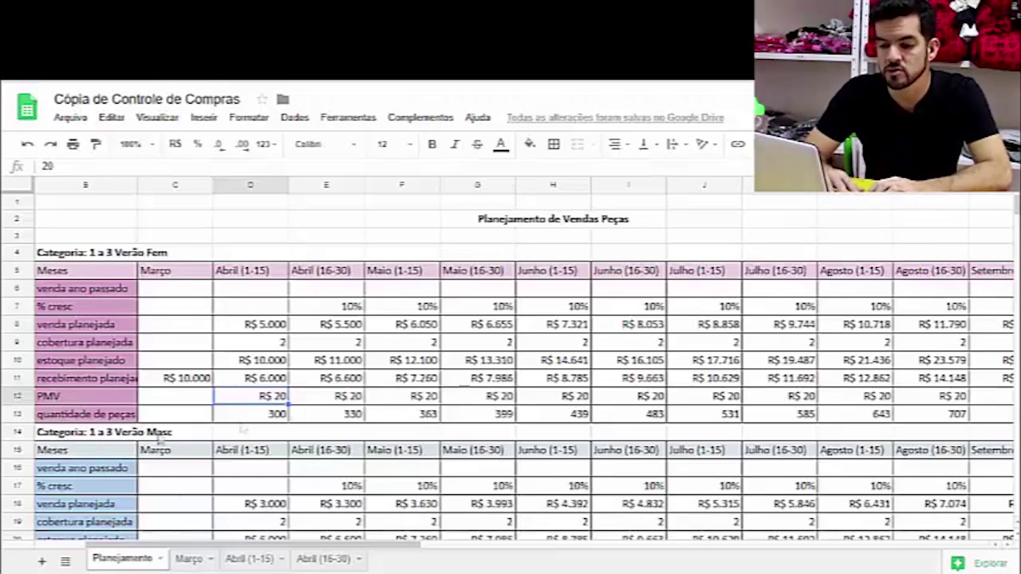
{"action": "left_click", "coordinate": [286, 416]}
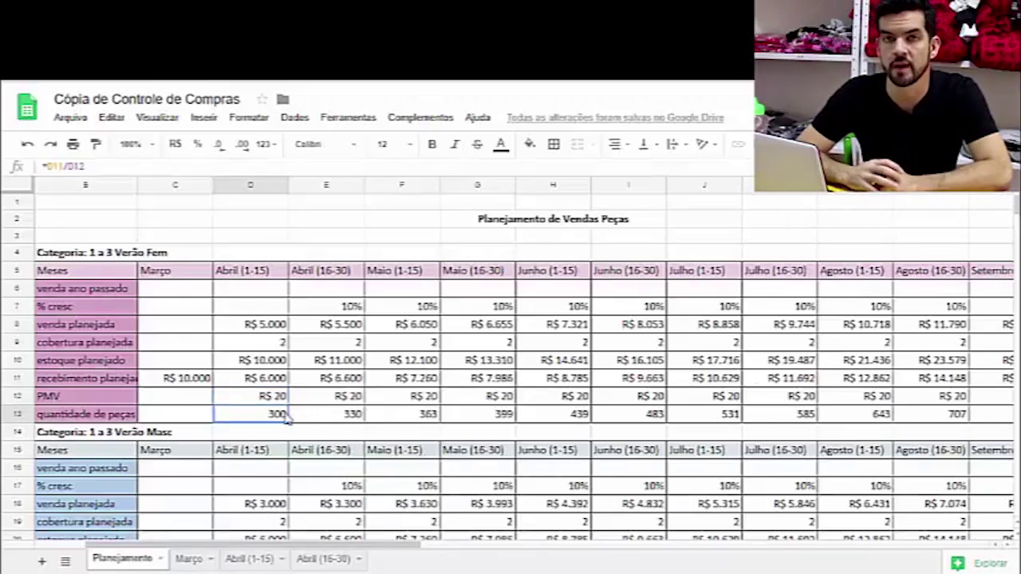
{"action": "left_click", "coordinate": [276, 381]}
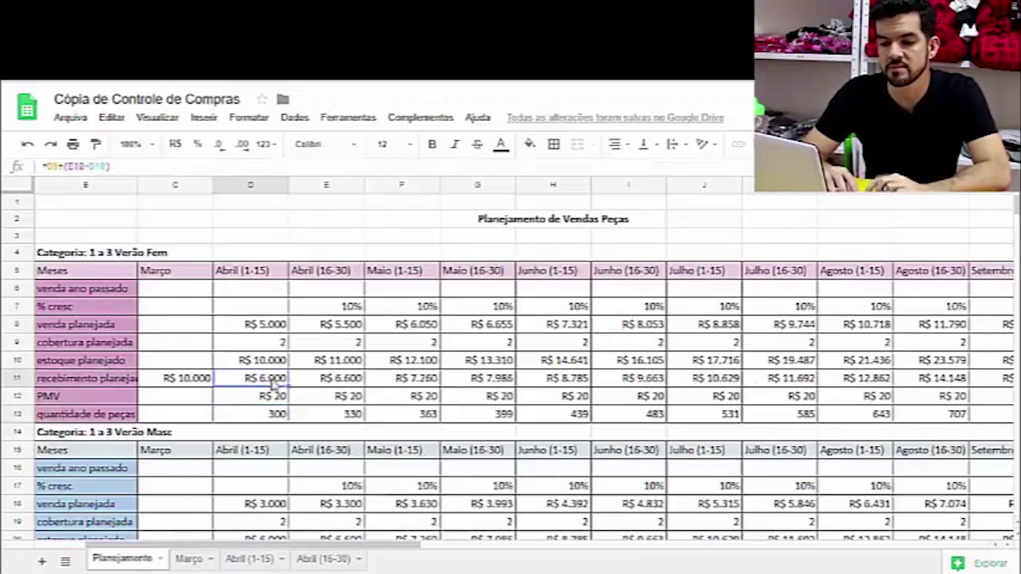
{"action": "left_click", "coordinate": [272, 396]}
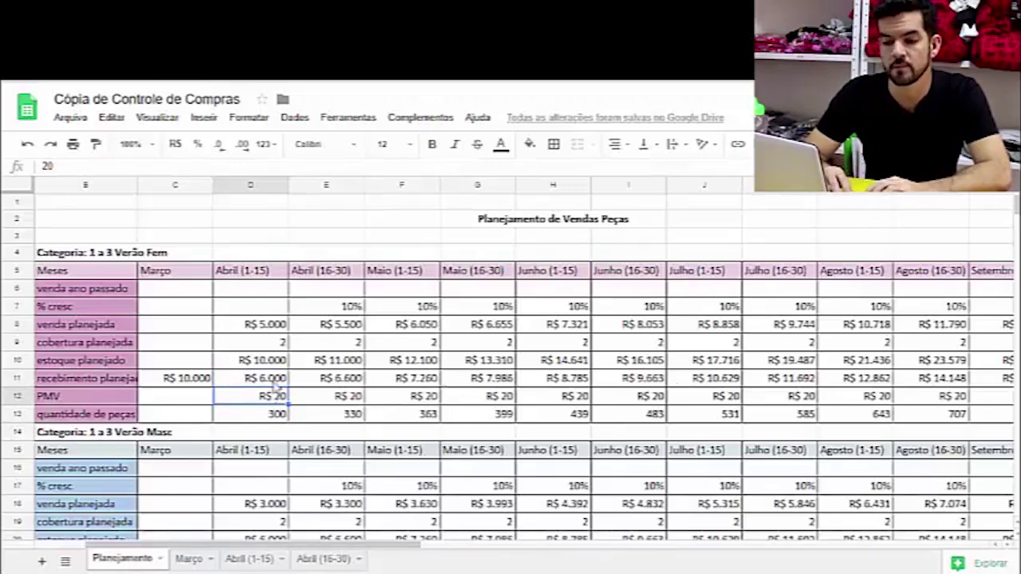
{"action": "left_click", "coordinate": [275, 382]}
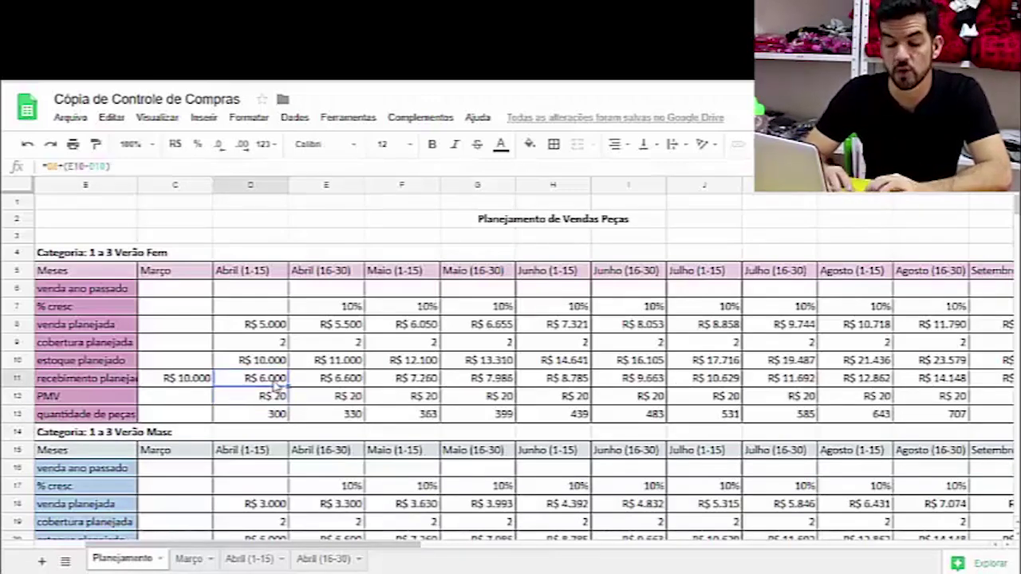
{"action": "left_click", "coordinate": [273, 395]}
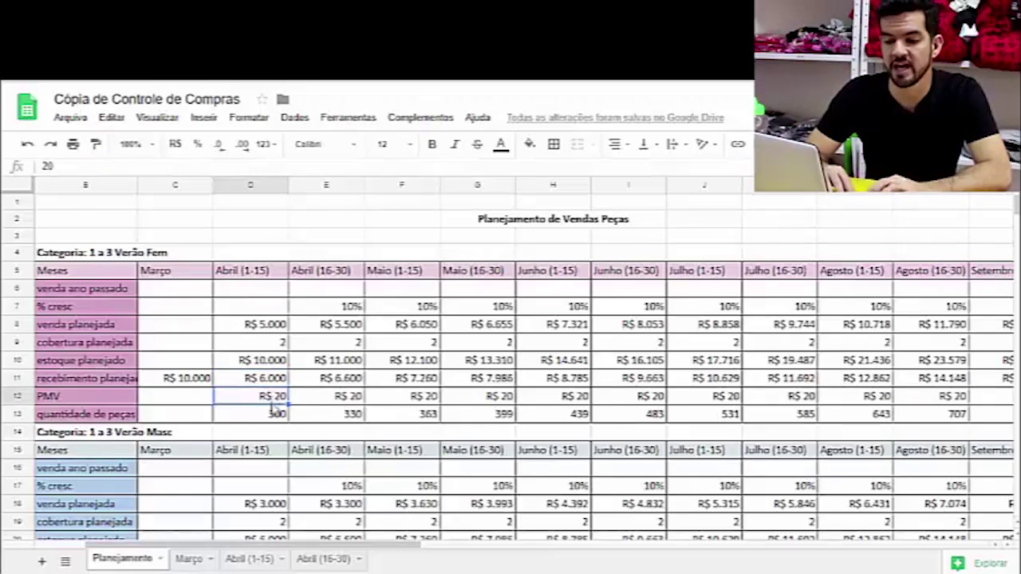
{"action": "left_click", "coordinate": [275, 414]}
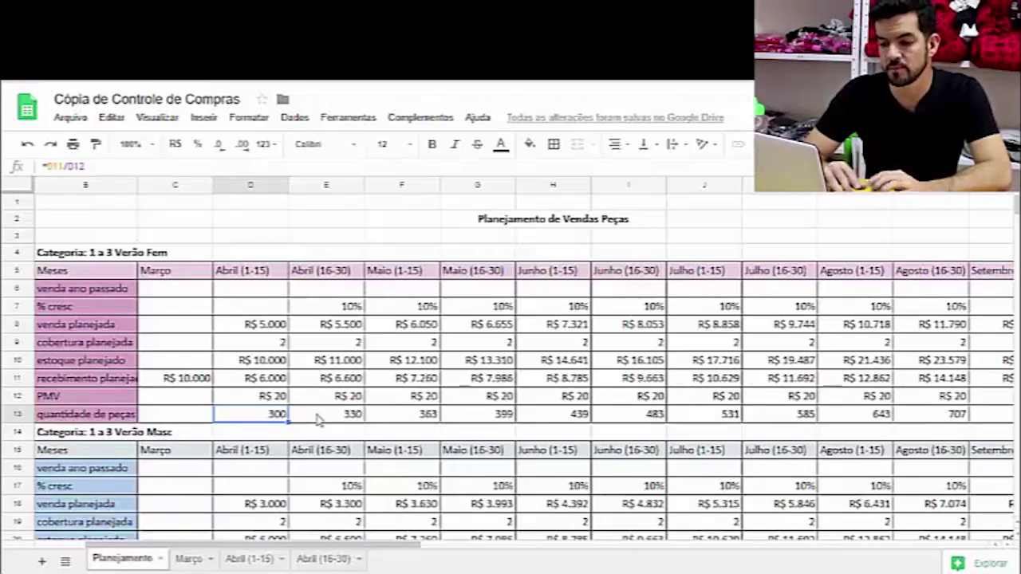
Recheck the Abril (1-15) venda planejada and cobertura planejada against the estoque planejado in the Fem block.
{"action": "left_click", "coordinate": [275, 325]}
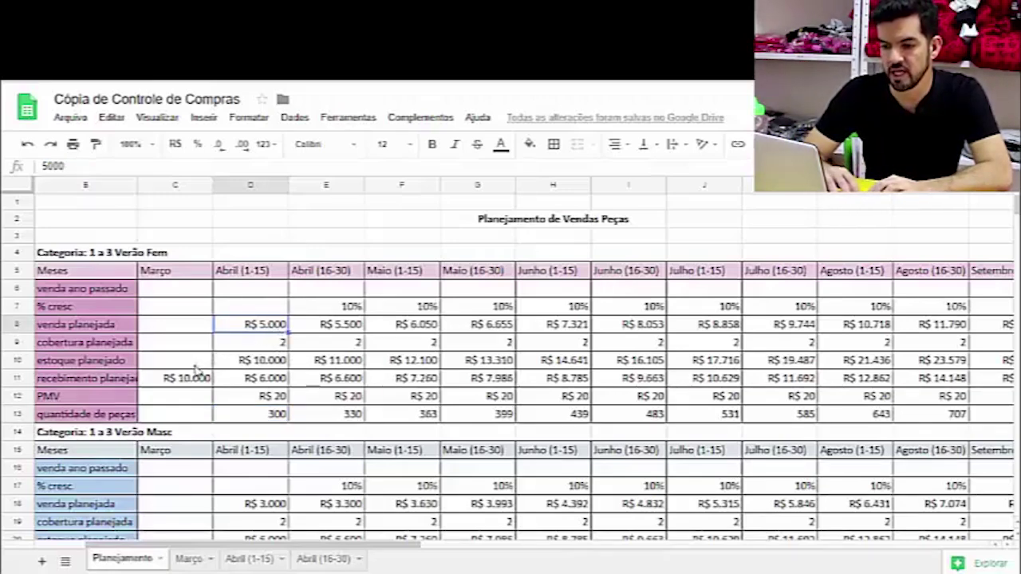
{"action": "left_click", "coordinate": [232, 365]}
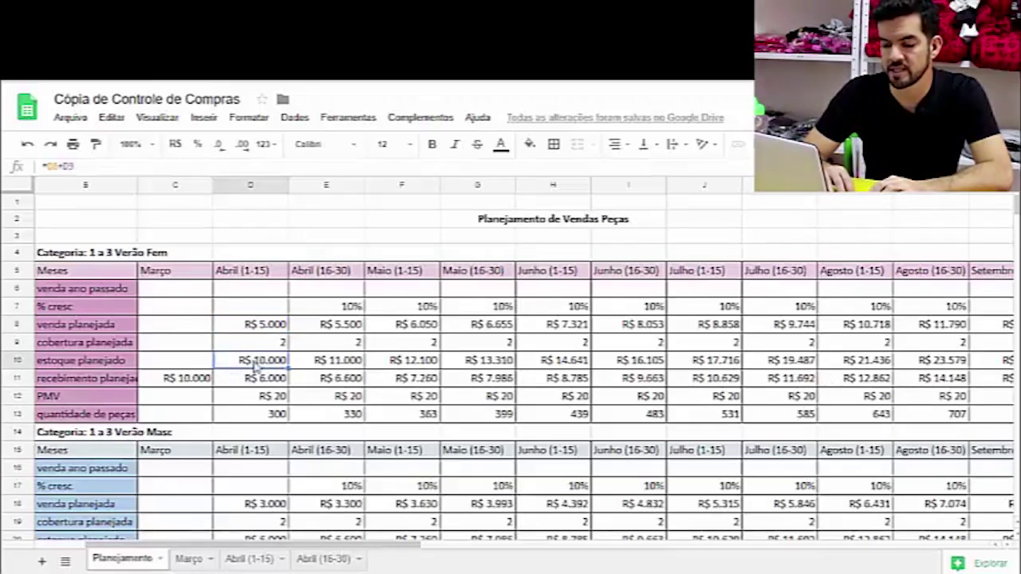
{"action": "left_click", "coordinate": [268, 342]}
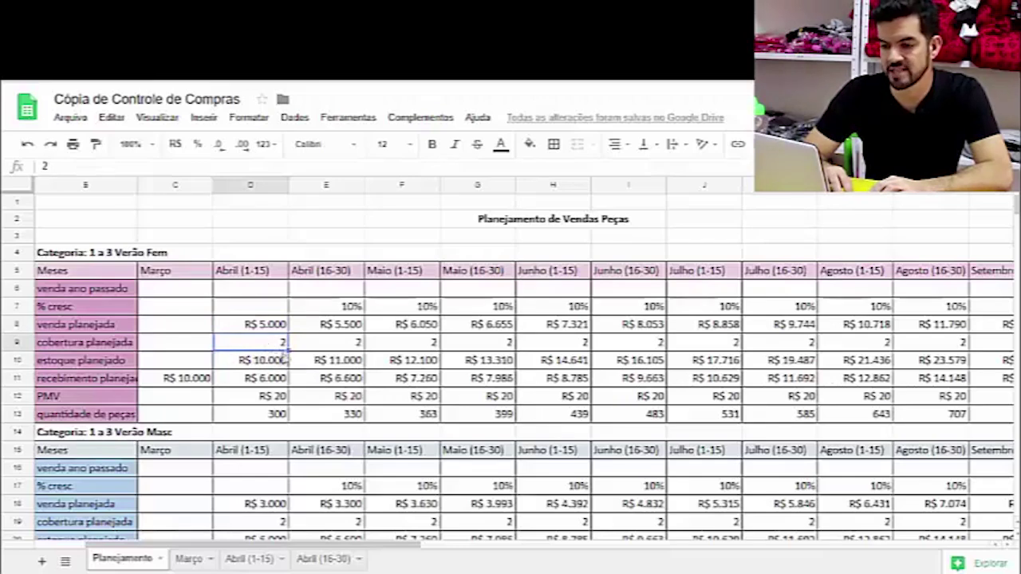
{"action": "left_click", "coordinate": [276, 364]}
{"action": "left_click", "coordinate": [279, 343]}
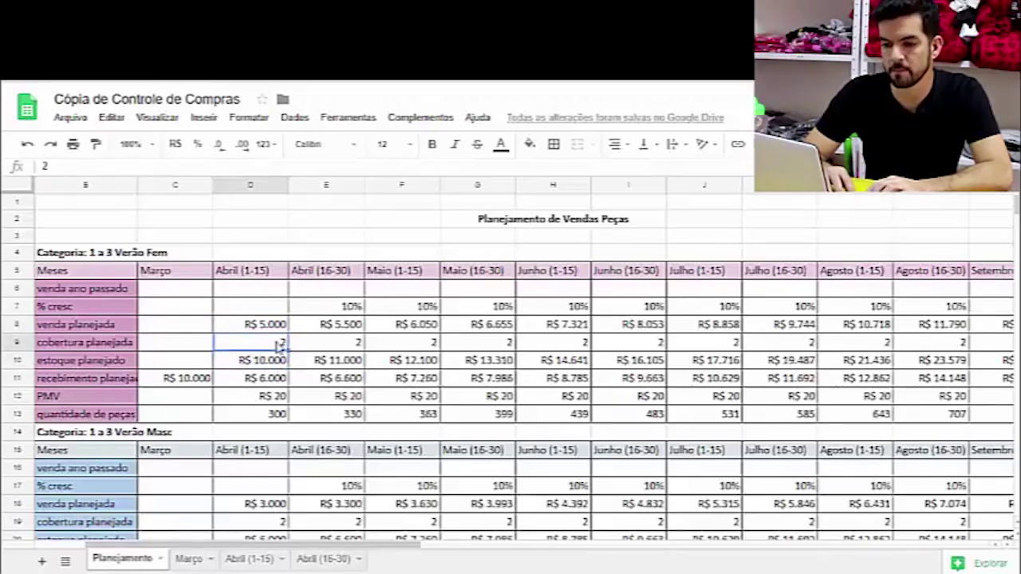
{"action": "left_click", "coordinate": [276, 330]}
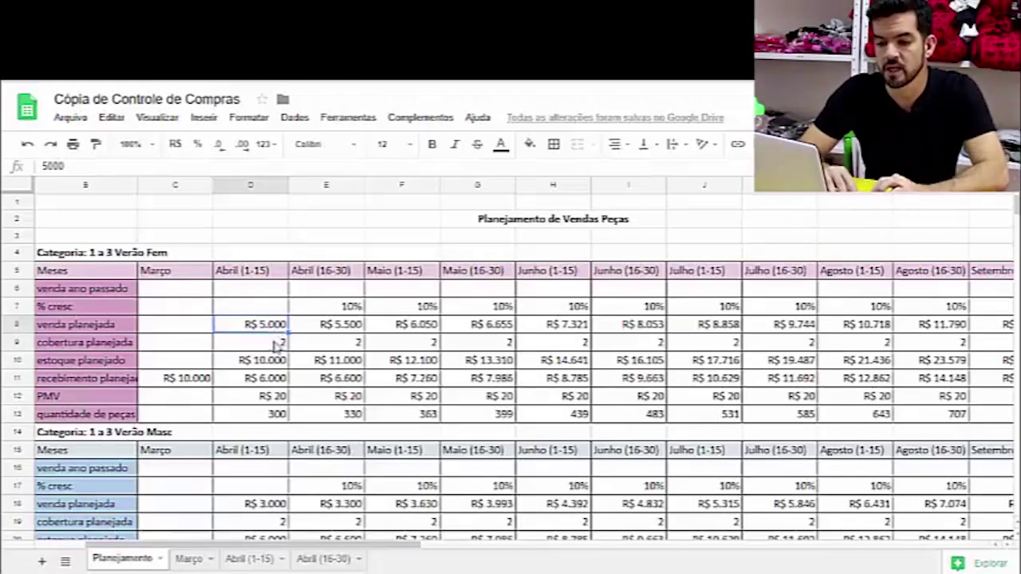
Set the Abril (1-15) cobertura planejada in the 1 a 3 Verão Fem block to 3.
{"action": "left_click", "coordinate": [278, 343]}
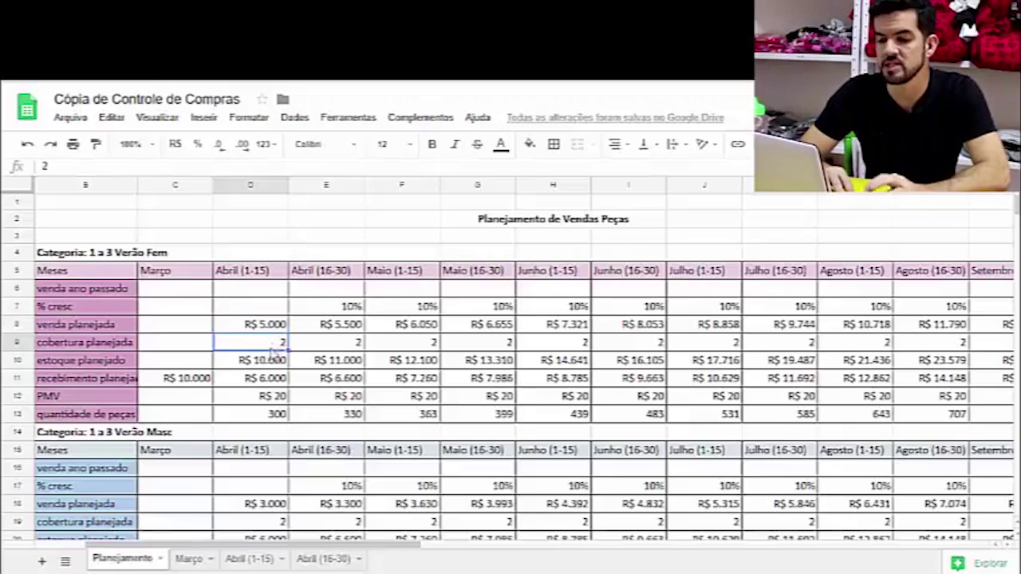
{"action": "left_click", "coordinate": [277, 359]}
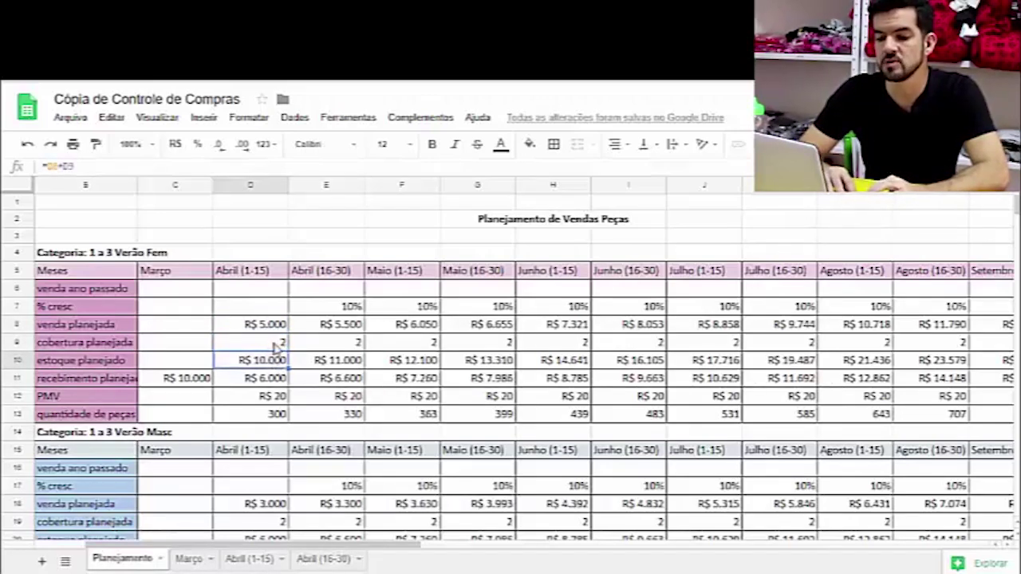
{"action": "left_click", "coordinate": [277, 343]}
{"action": "type", "text": "3"}
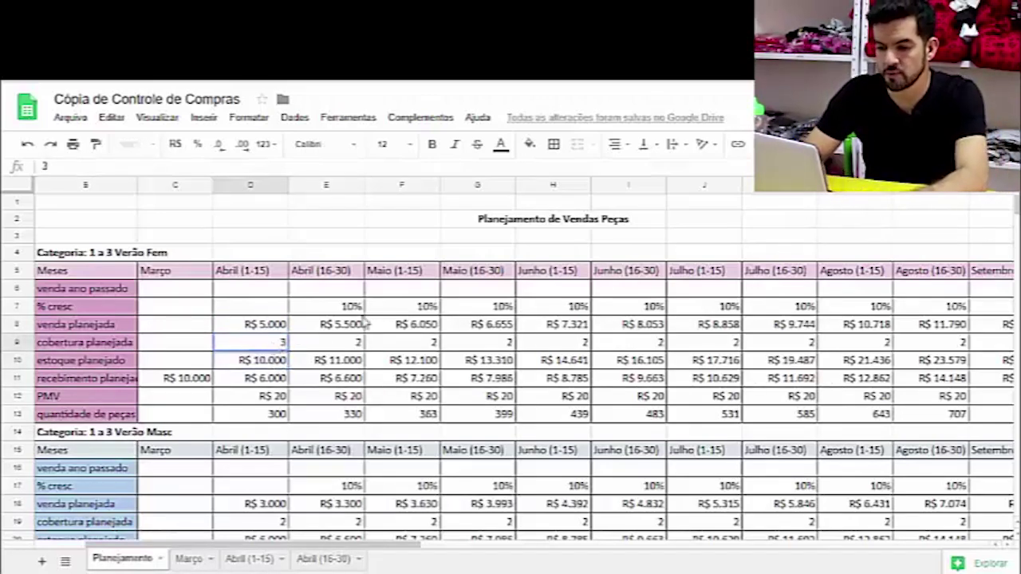
{"action": "key", "text": "Return"}
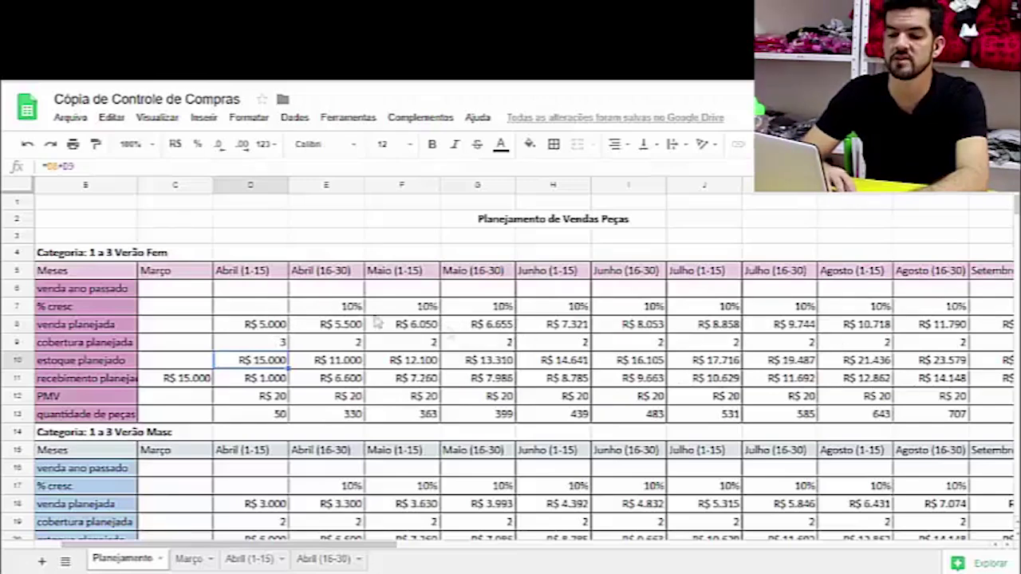
Return the Fem block's Abril (1-15) cobertura planejada to 2 and inspect the recebimento planejado formula for that period.
{"action": "left_click", "coordinate": [281, 342]}
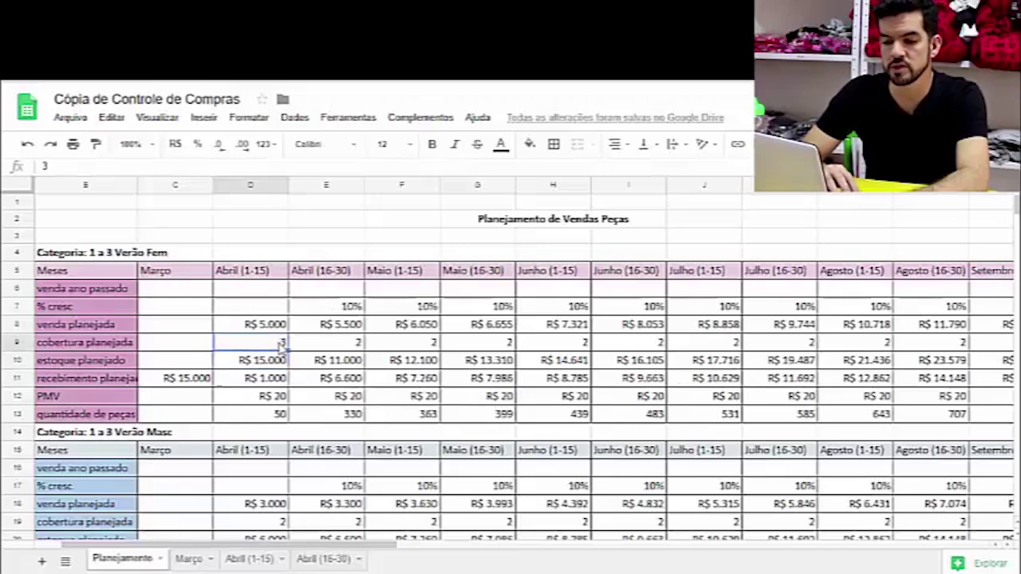
{"action": "type", "text": "2"}
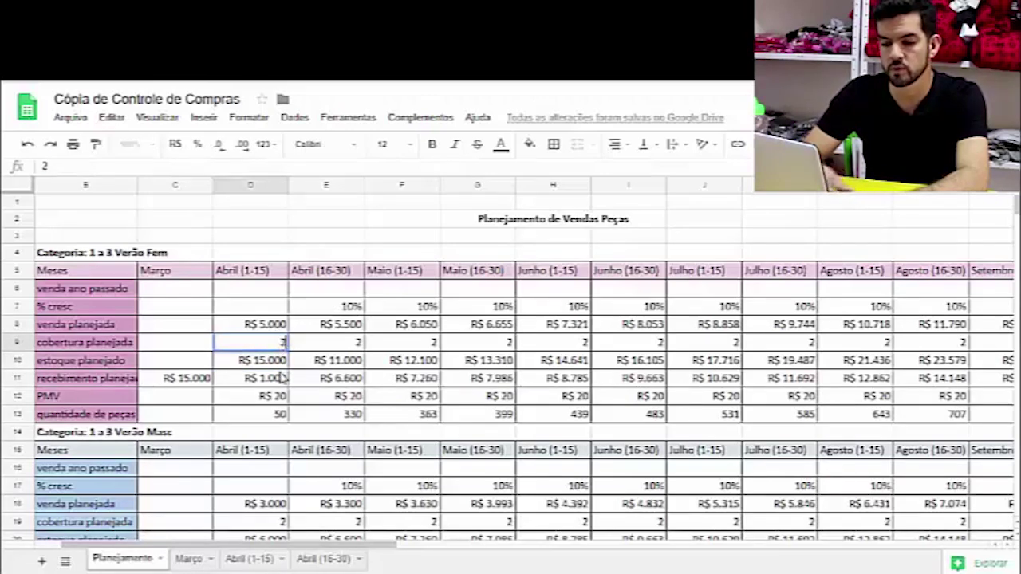
{"action": "key", "text": "Return"}
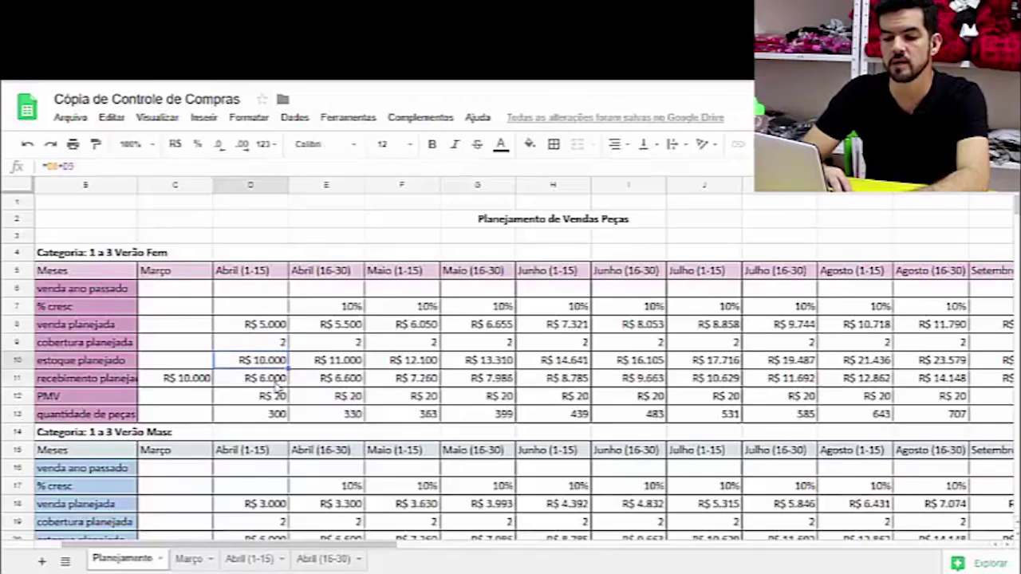
{"action": "left_click", "coordinate": [275, 384]}
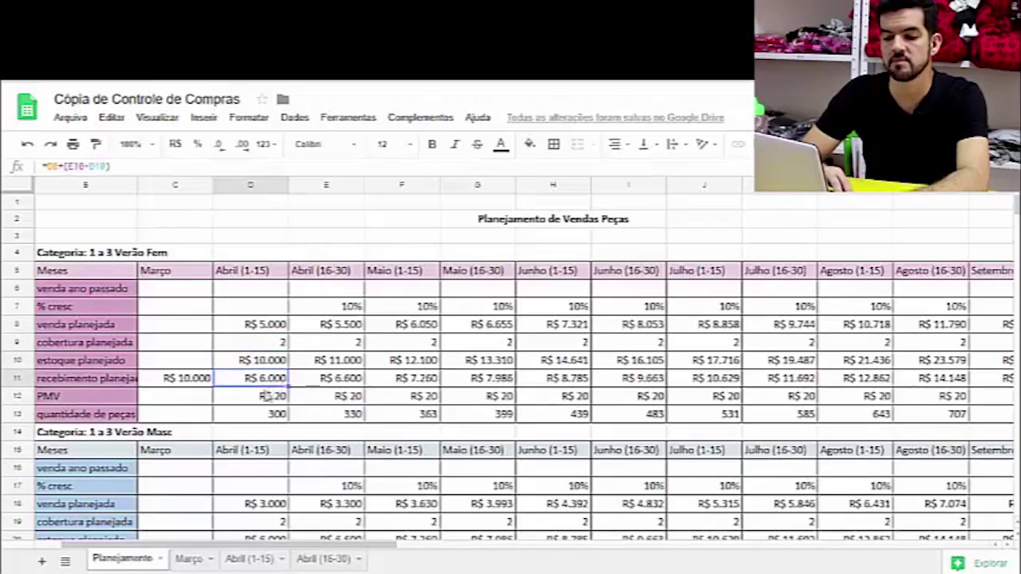
Set the Fem block's Abril (1-15) cobertura planejada to 3 again and compare the recebimento planejado of Março and Abril (1-15).
{"action": "left_click", "coordinate": [283, 343]}
{"action": "type", "text": "3"}
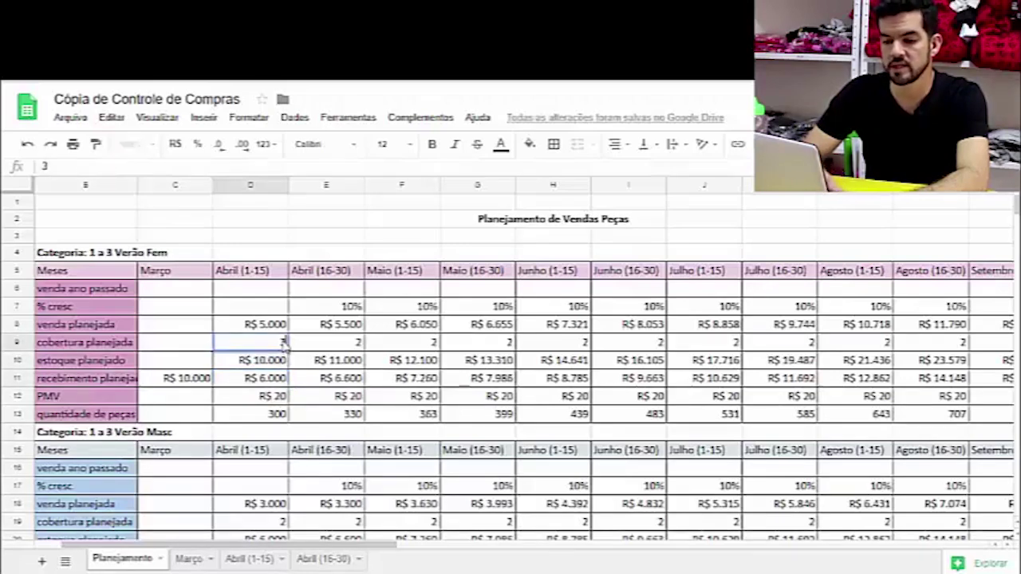
{"action": "key", "text": "Return"}
{"action": "left_click", "coordinate": [275, 381]}
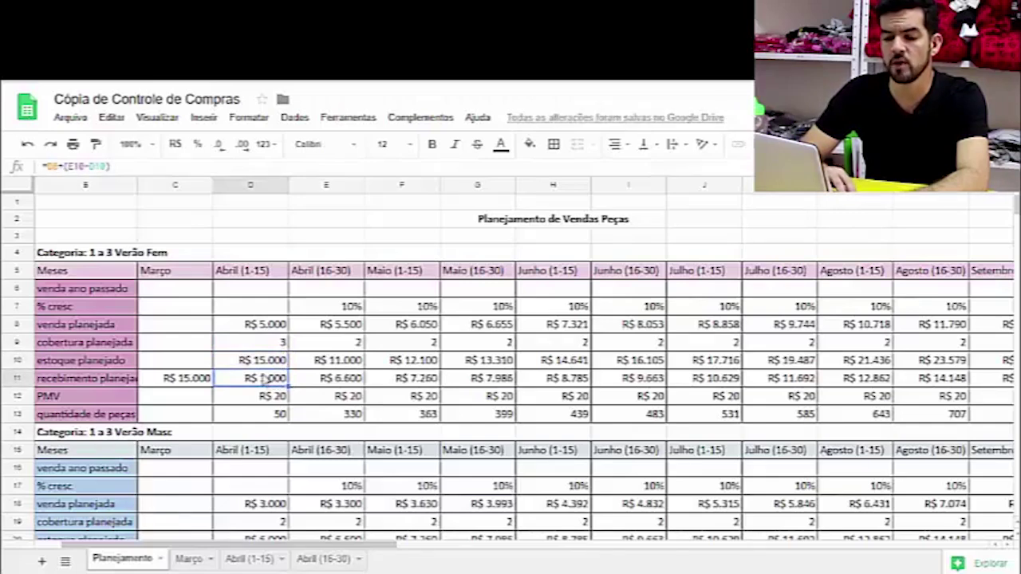
{"action": "left_click", "coordinate": [192, 383]}
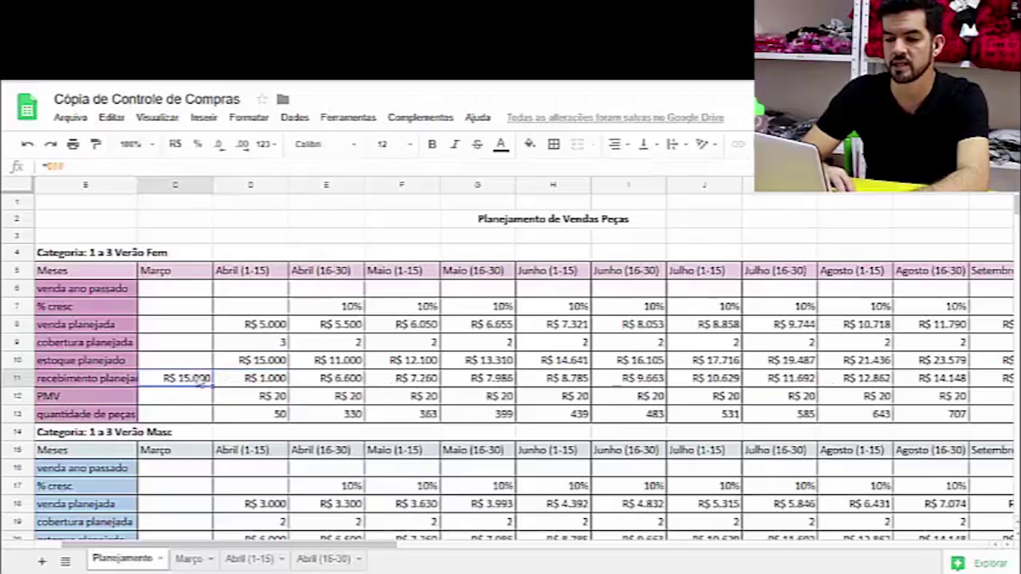
{"action": "left_click", "coordinate": [273, 382]}
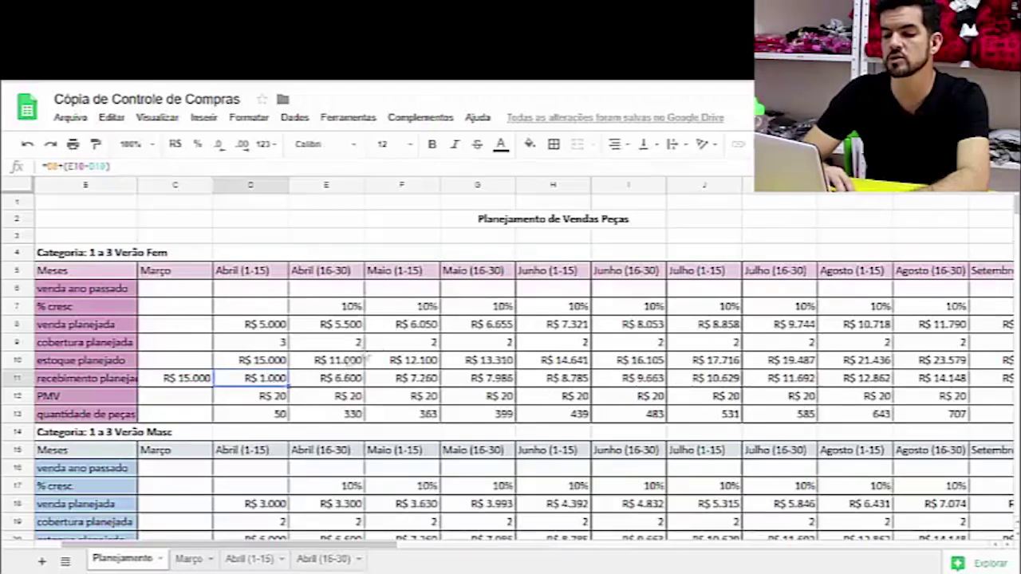
Set the Fem block's Abril (16-30) cobertura planejada to 3 and check its effect on the Abril (1-15) recebimento planejado.
{"action": "left_click", "coordinate": [359, 343]}
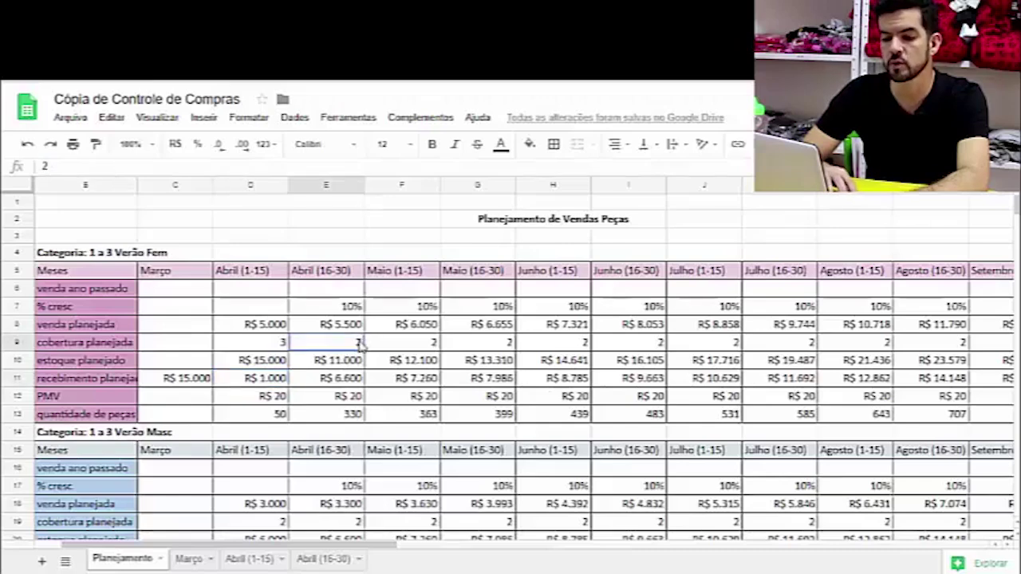
{"action": "type", "text": "3"}
{"action": "key", "text": "Return"}
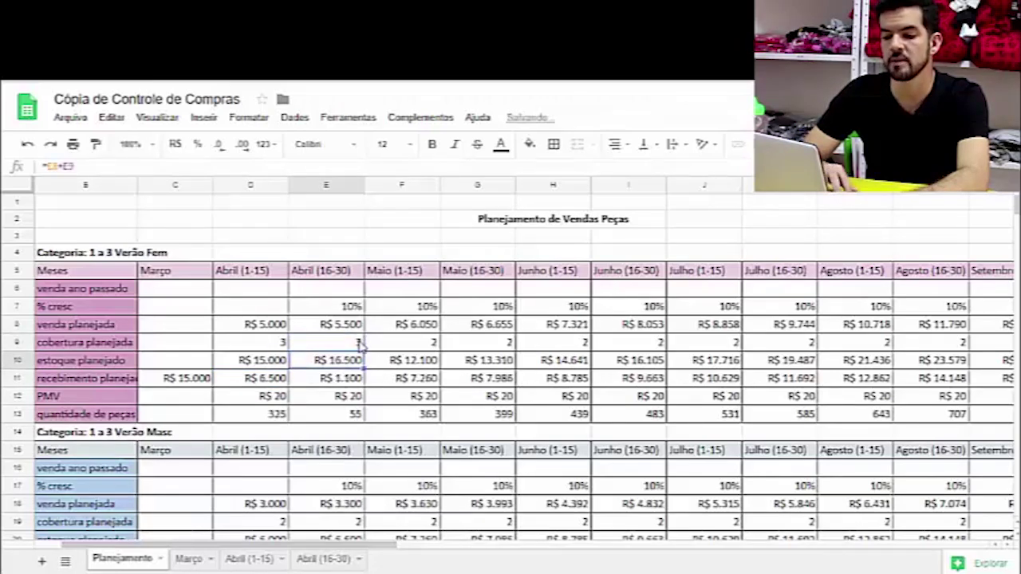
{"action": "left_click", "coordinate": [278, 380]}
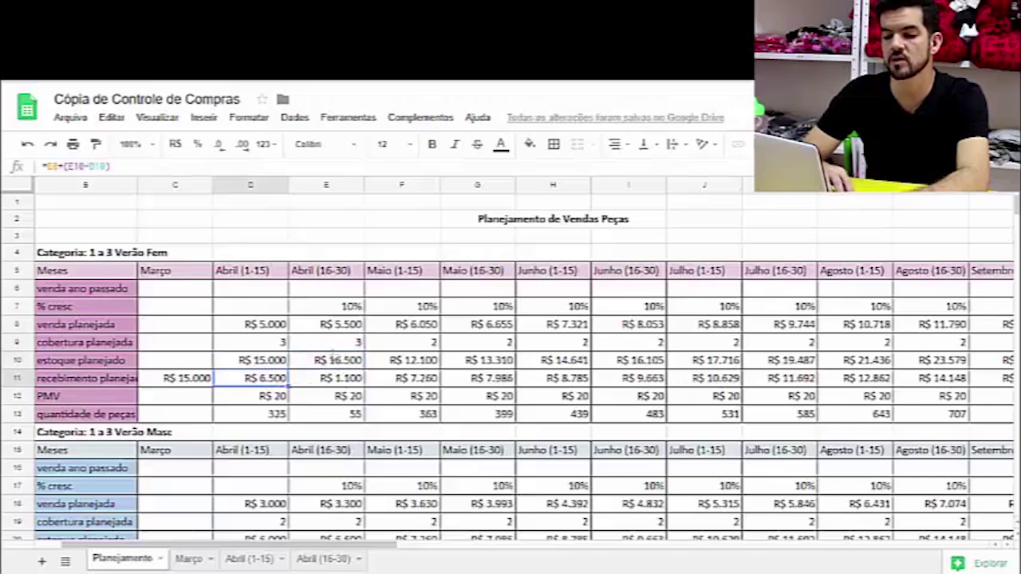
Restore the cobertura planejada of both Abril (16-30) and Abril (1-15) in the Fem block to 2.
{"action": "left_click", "coordinate": [351, 344]}
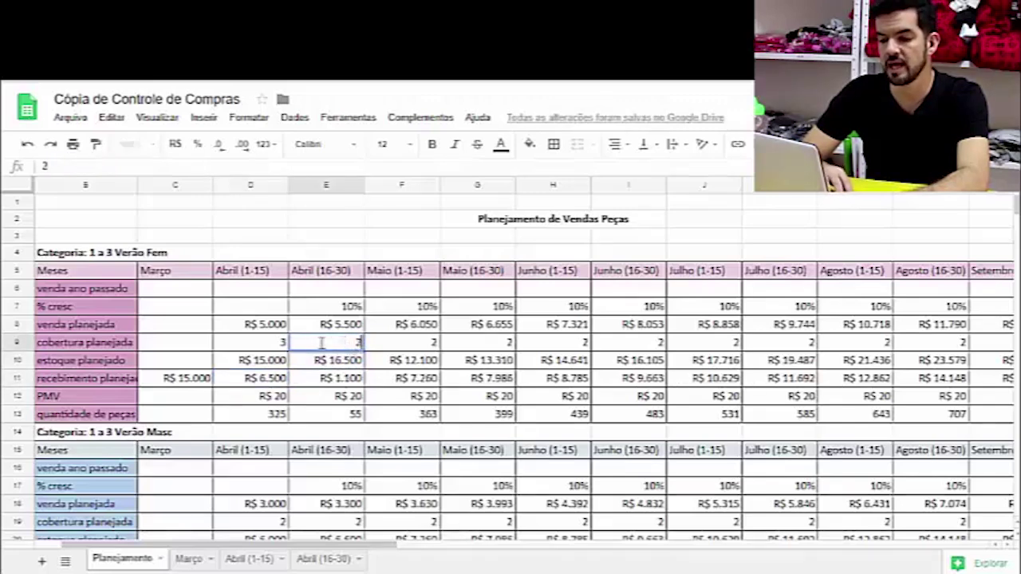
{"action": "key", "text": "ctrl+z"}
{"action": "left_click", "coordinate": [278, 342]}
{"action": "key", "text": "ctrl+z"}
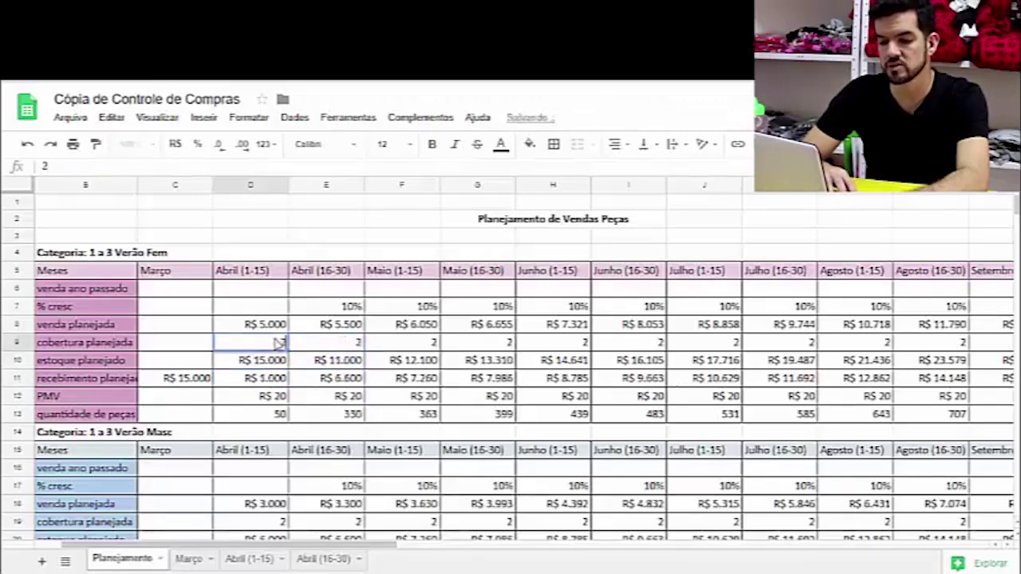
{"action": "left_click", "coordinate": [231, 297]}
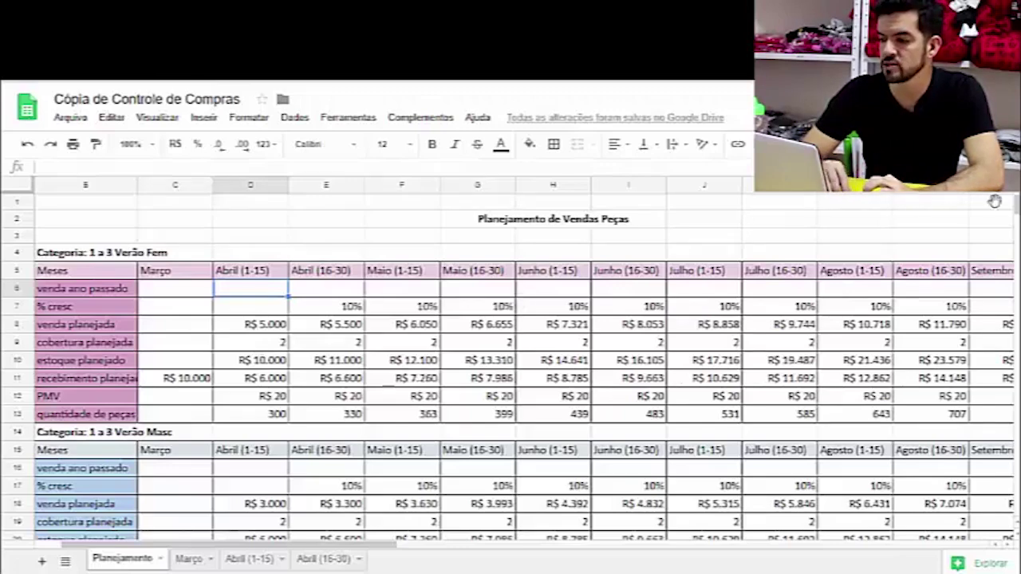
Review the planning blocks of every category down to 12 a 16 Inverno Masc, and return to 1 a 3 Verão Fem.
{"action": "scroll", "coordinate": [510, 367], "scroll_direction": "down", "scroll_amount": 5}
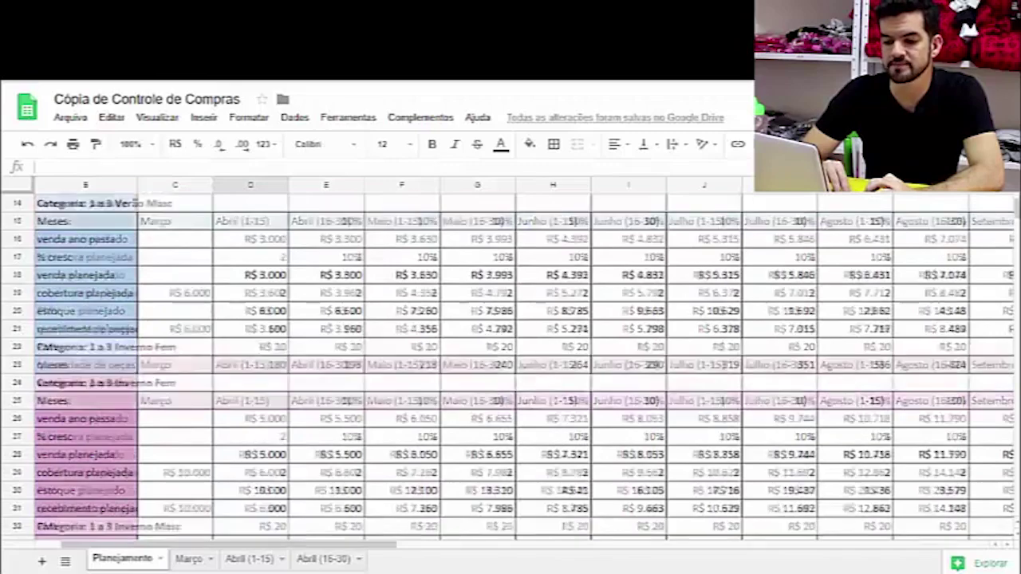
{"action": "scroll", "coordinate": [511, 367], "scroll_direction": "down", "scroll_amount": 20}
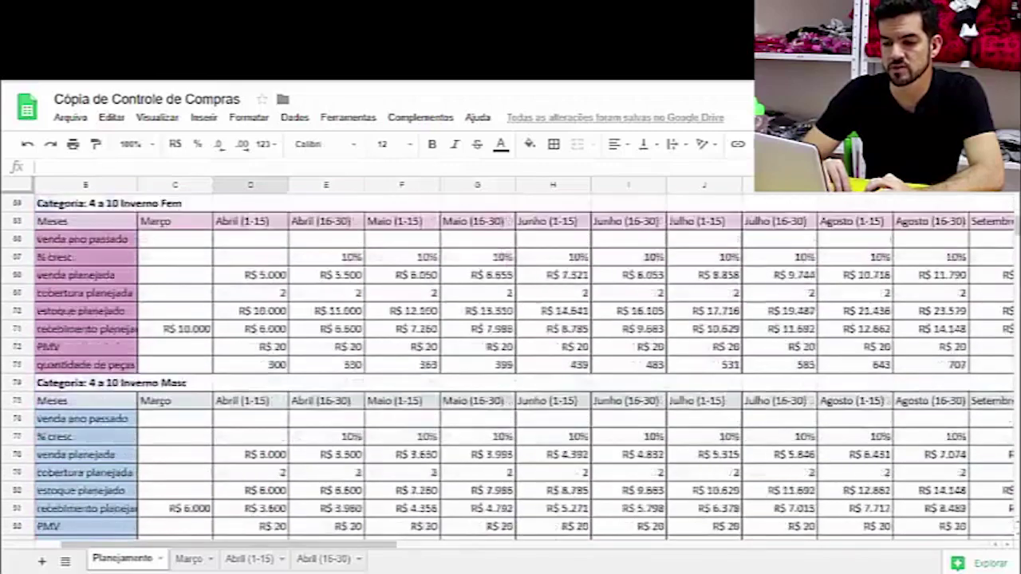
{"action": "scroll", "coordinate": [510, 367], "scroll_direction": "down", "scroll_amount": 5}
{"action": "scroll", "coordinate": [511, 367], "scroll_direction": "up", "scroll_amount": 8}
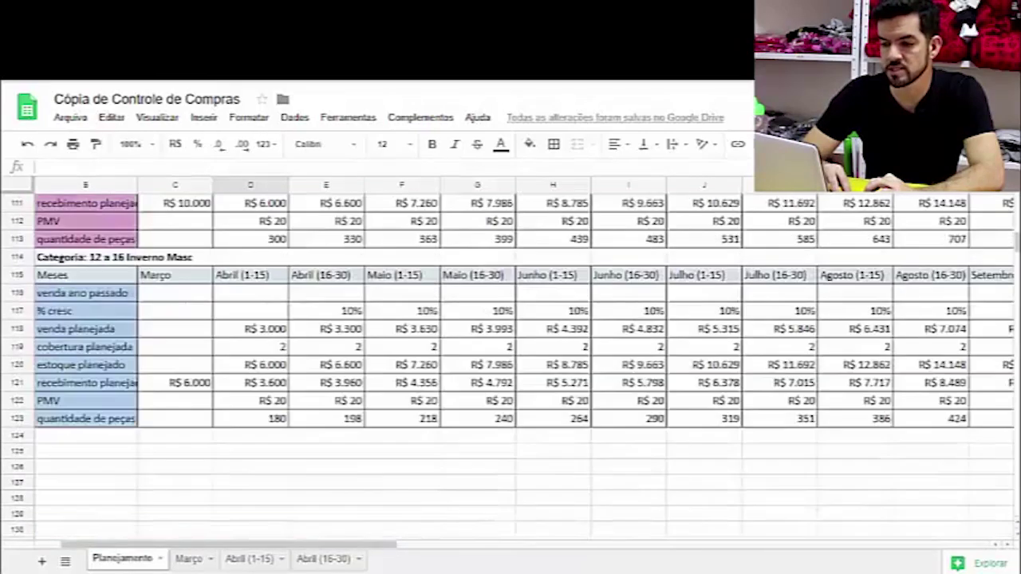
{"action": "scroll", "coordinate": [510, 367], "scroll_direction": "up", "scroll_amount": 3}
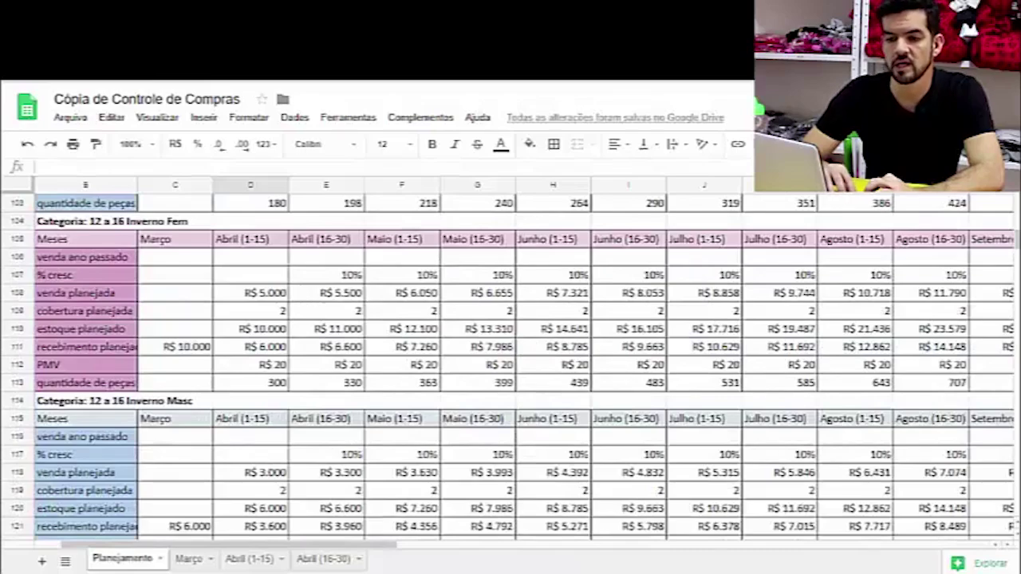
{"action": "scroll", "coordinate": [510, 367], "scroll_direction": "up", "scroll_amount": 12}
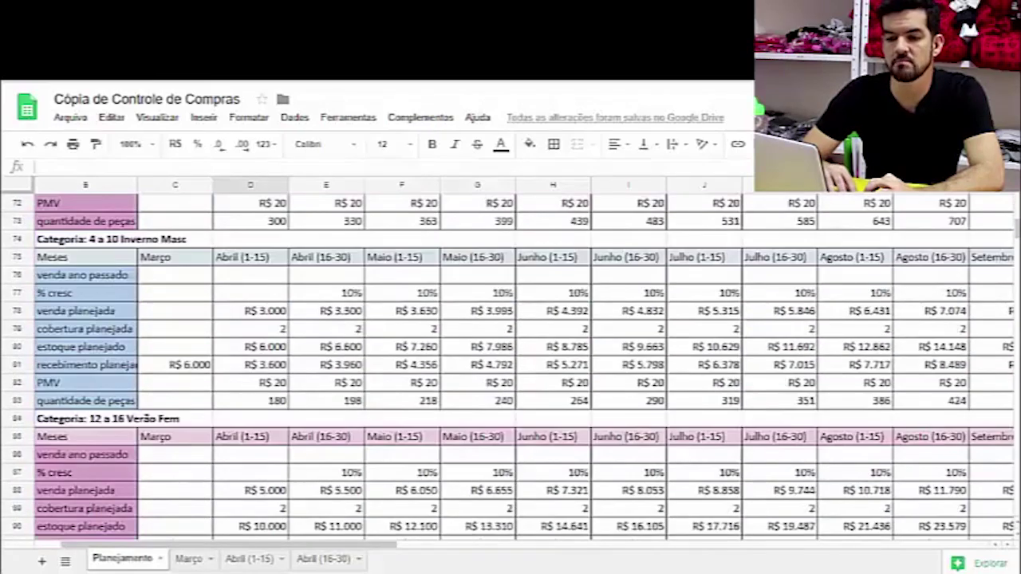
{"action": "scroll", "coordinate": [511, 366], "scroll_direction": "up", "scroll_amount": 20}
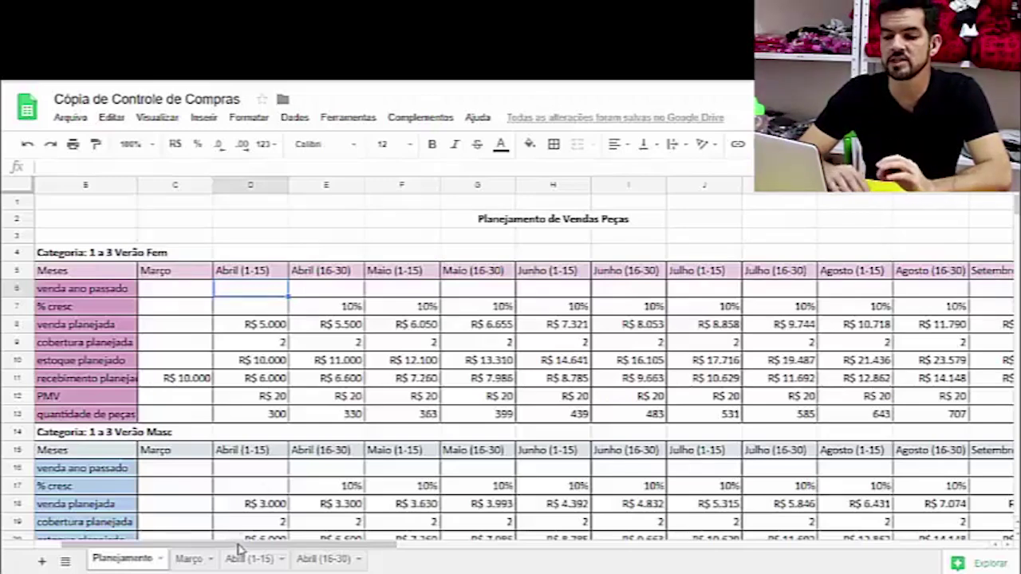
Check the Abril (1-15) venda planejada and recebimento planejado for 1 a 3 Verão Fem, plus the venda planejada for 1 a 3 Verão Masc.
{"action": "left_click", "coordinate": [271, 336]}
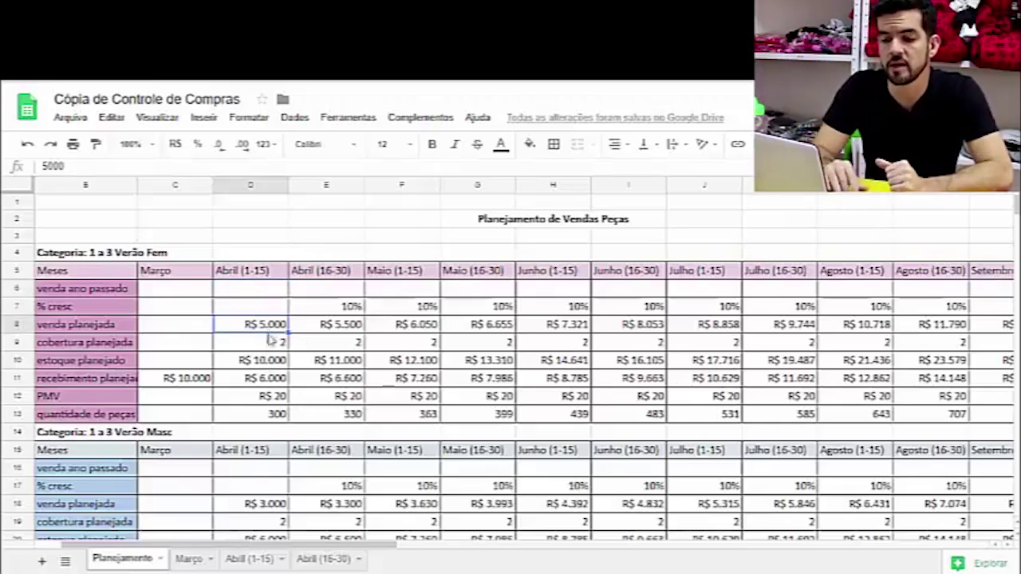
{"action": "left_click", "coordinate": [264, 379]}
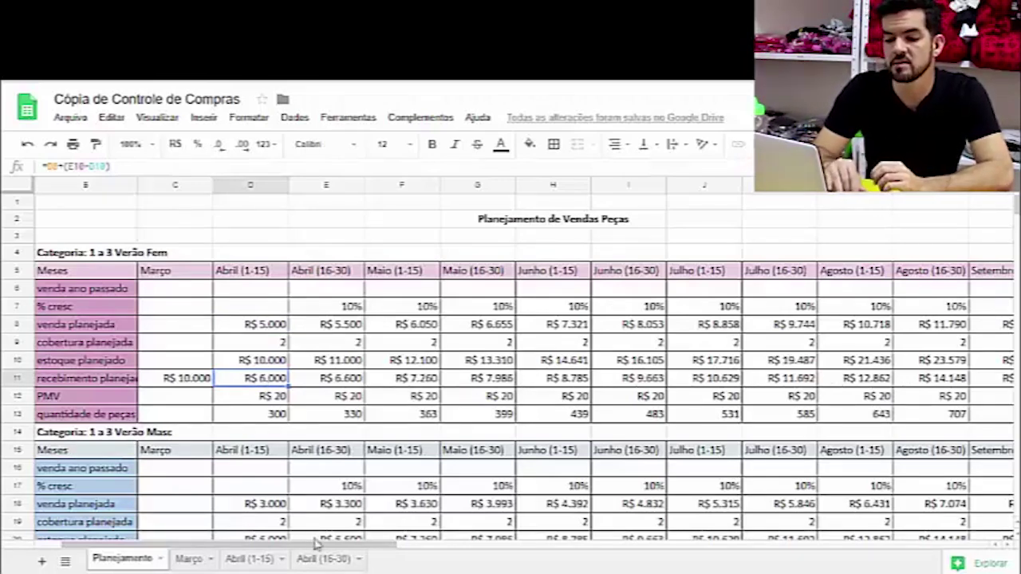
{"action": "left_click", "coordinate": [266, 505]}
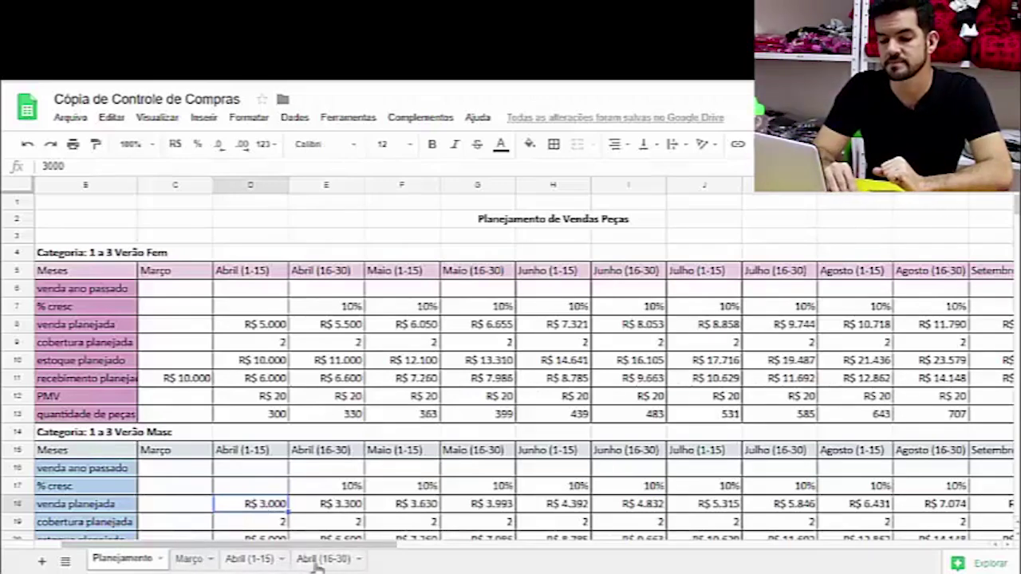
Open the Abril (1-15) sheet and examine its Venda Planejada, Venda Realizada, Recebimento Planejado and Recebimento Realizado sections.
{"action": "left_click", "coordinate": [190, 561]}
{"action": "left_click", "coordinate": [244, 561]}
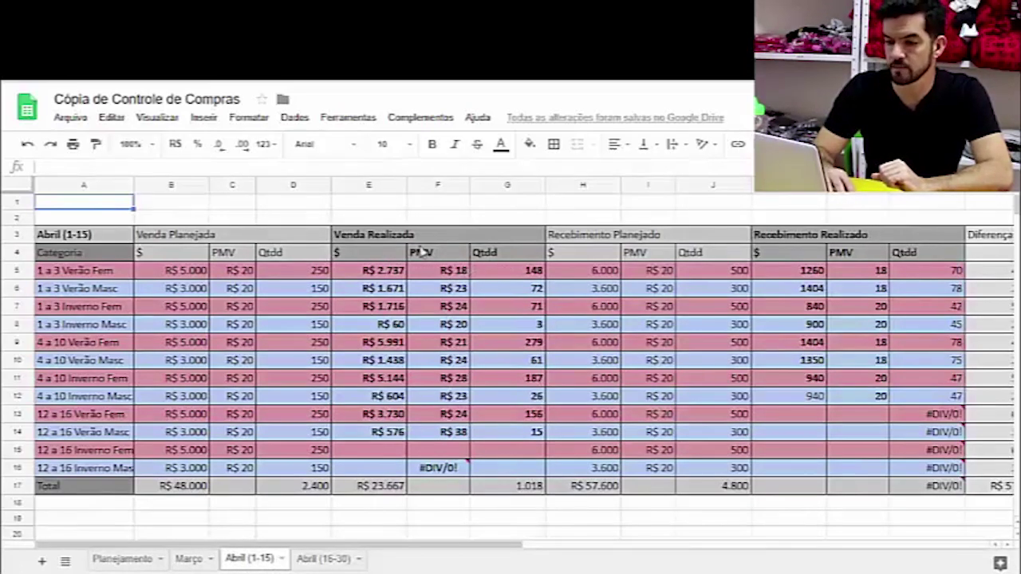
{"action": "left_click", "coordinate": [236, 236]}
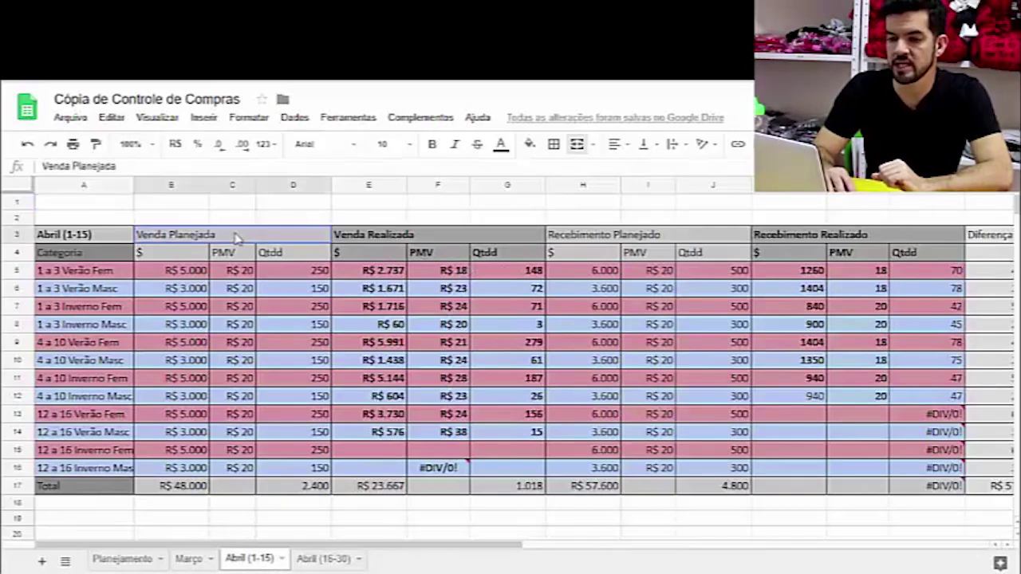
{"action": "left_click", "coordinate": [383, 239]}
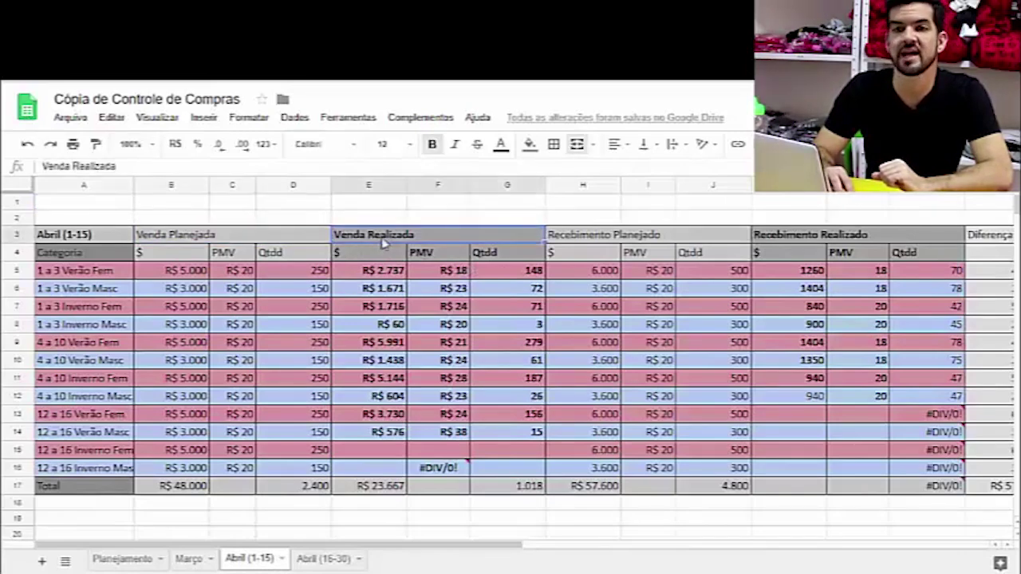
{"action": "left_click", "coordinate": [586, 237]}
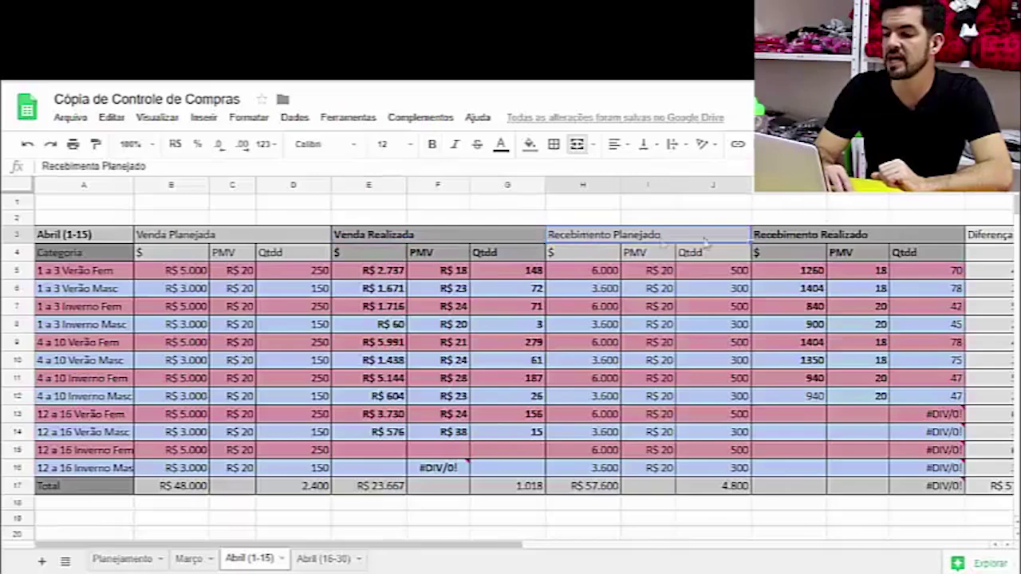
{"action": "left_click", "coordinate": [792, 237]}
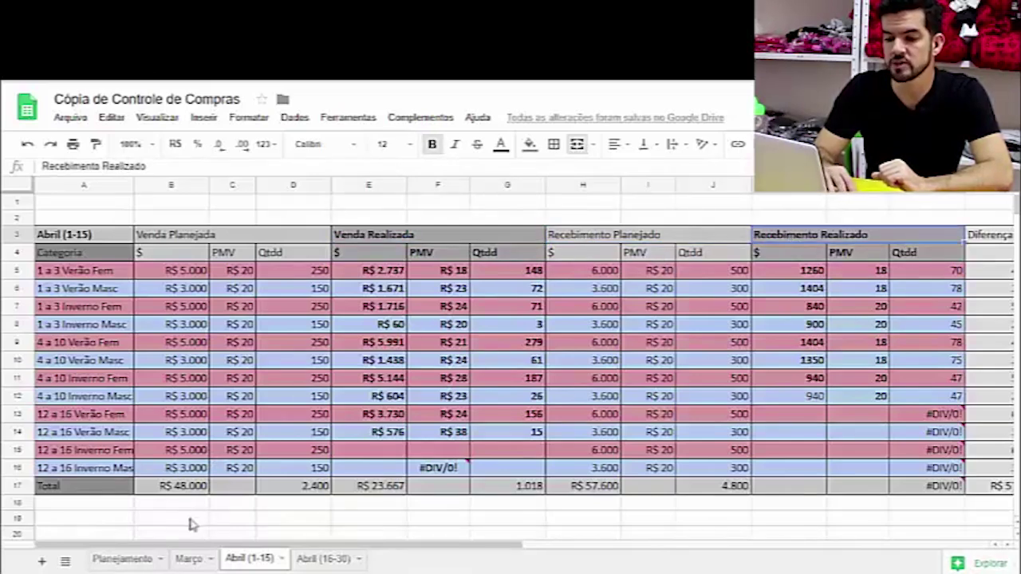
Open the Março sheet, reveal its hidden Venda Planejada and Venda Realizada columns B to G, and hide them again.
{"action": "left_click", "coordinate": [190, 559]}
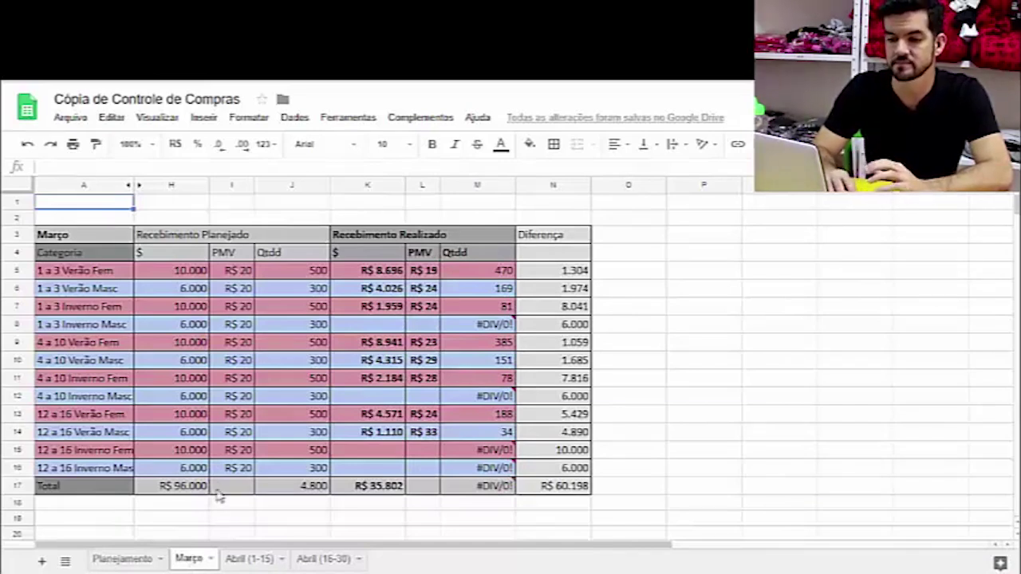
{"action": "right_click", "coordinate": [133, 186]}
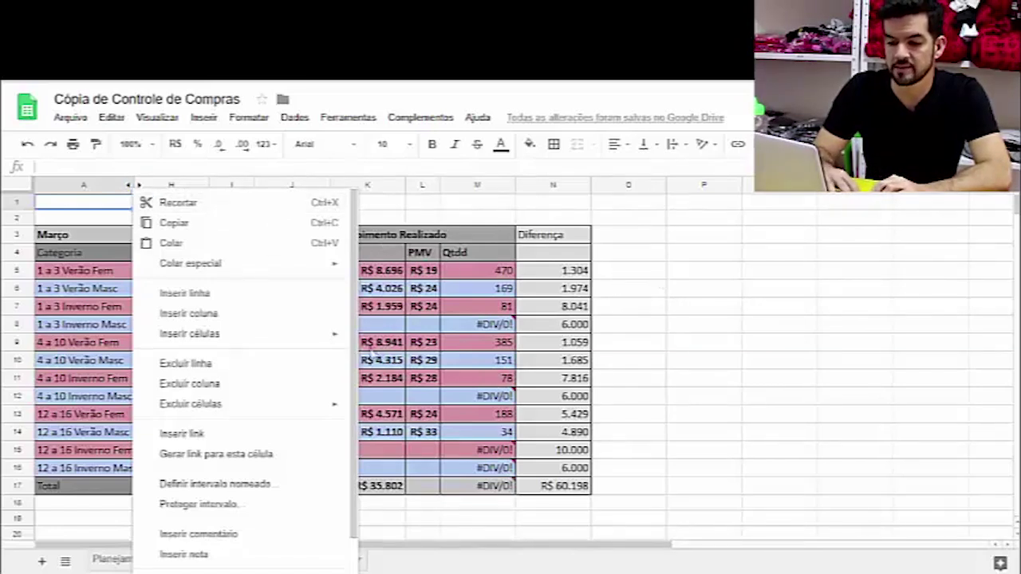
{"action": "left_click_drag", "start_coordinate": [354, 359], "coordinate": [369, 408]}
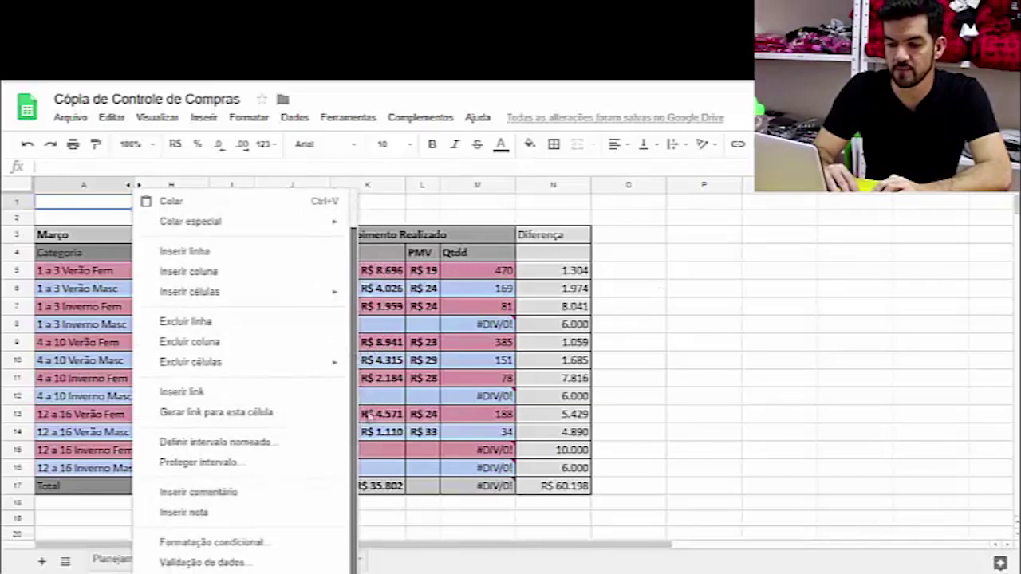
{"action": "left_click", "coordinate": [663, 345]}
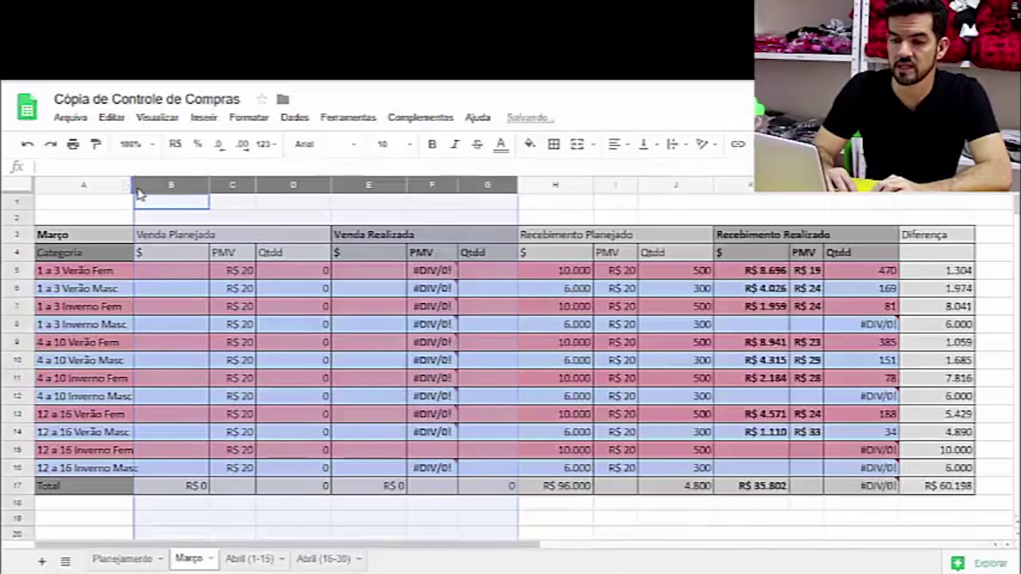
{"action": "left_click", "coordinate": [137, 188]}
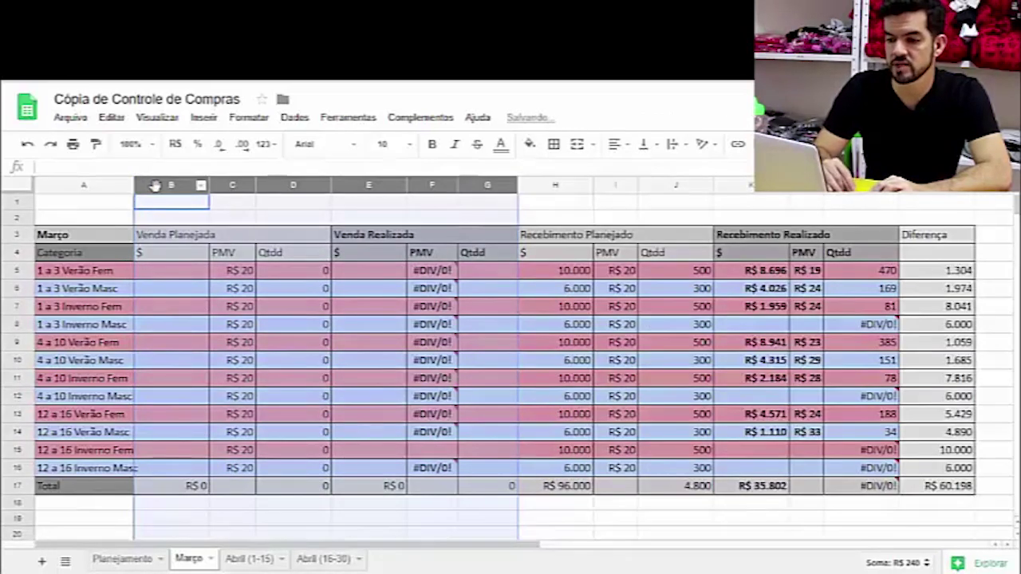
{"action": "right_click", "coordinate": [156, 186]}
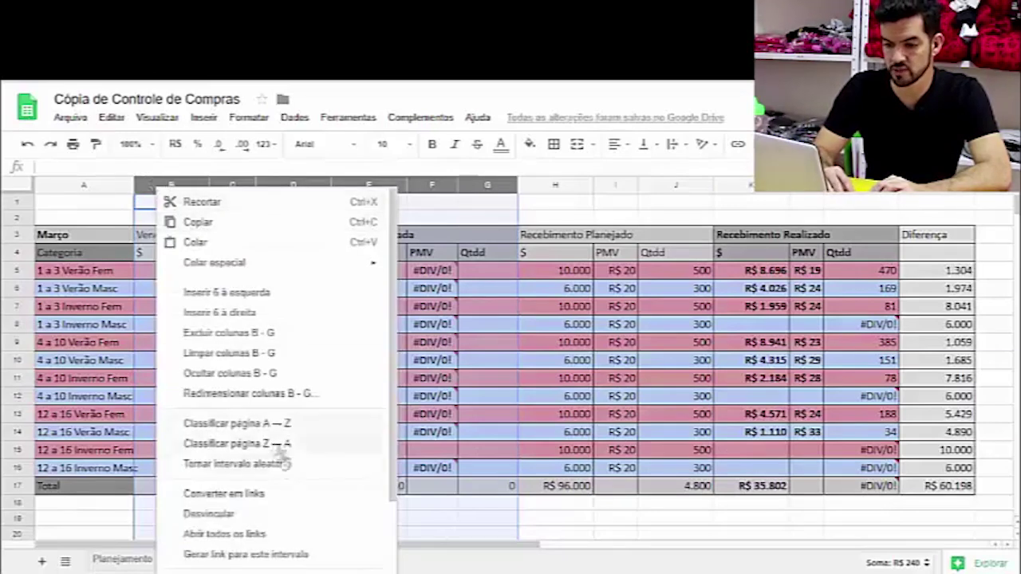
{"action": "left_click", "coordinate": [272, 373]}
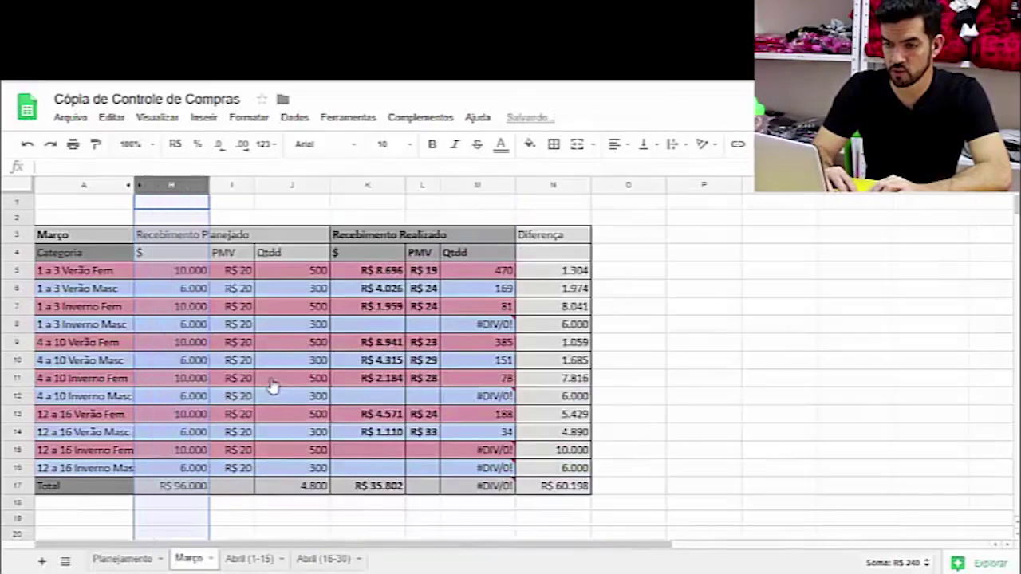
Trace the Março planned receipt of 1 a 3 Verão Fem to its source cell in the Planejamento sheet.
{"action": "left_click", "coordinate": [245, 269]}
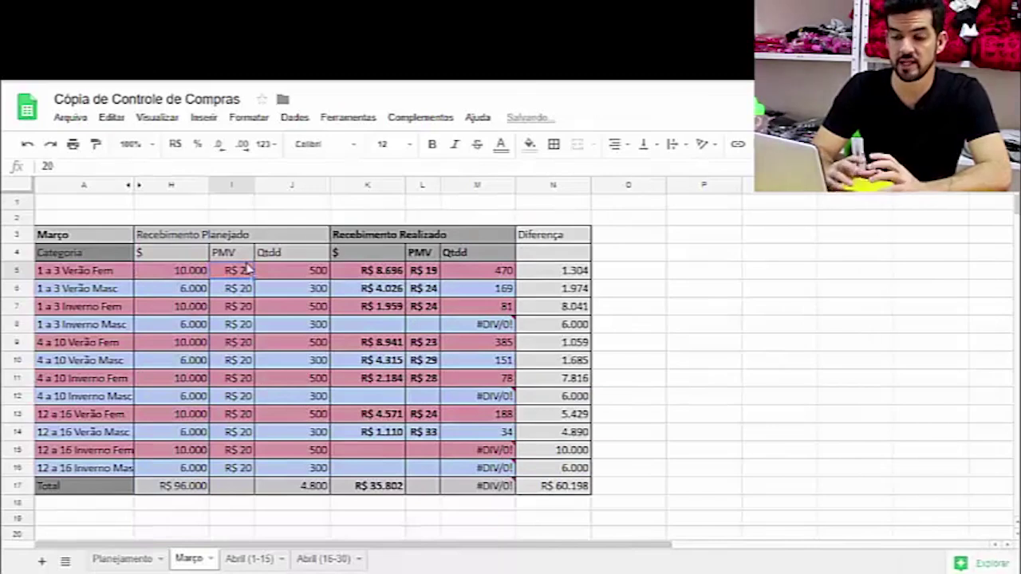
{"action": "left_click", "coordinate": [201, 271]}
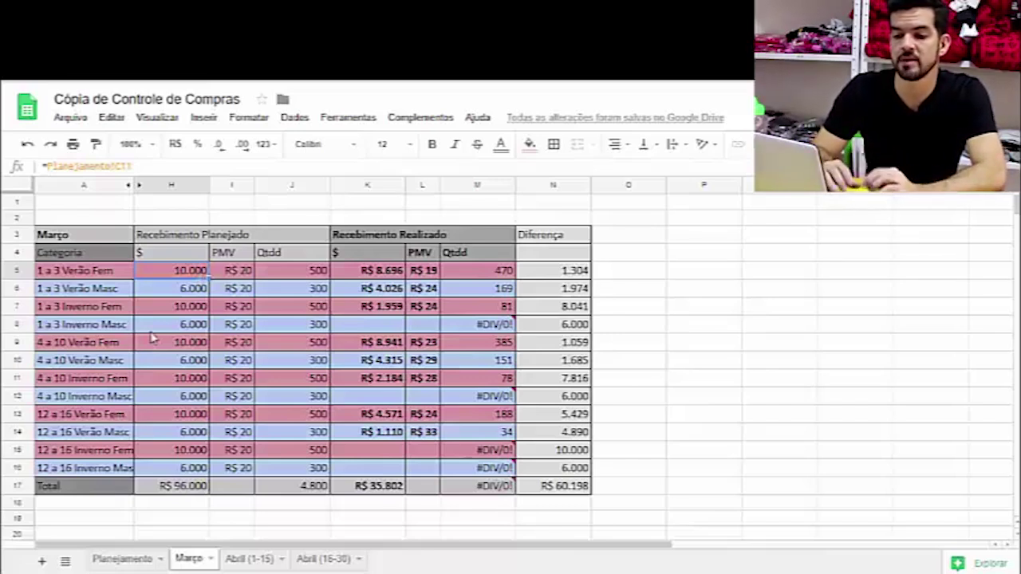
{"action": "left_click", "coordinate": [122, 559]}
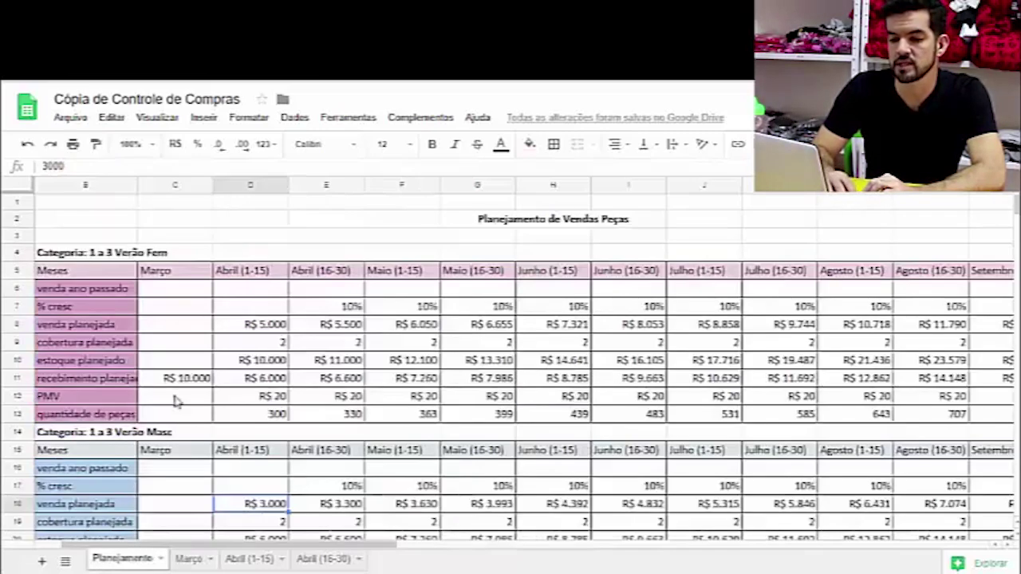
{"action": "left_click", "coordinate": [142, 308]}
{"action": "left_click", "coordinate": [167, 381]}
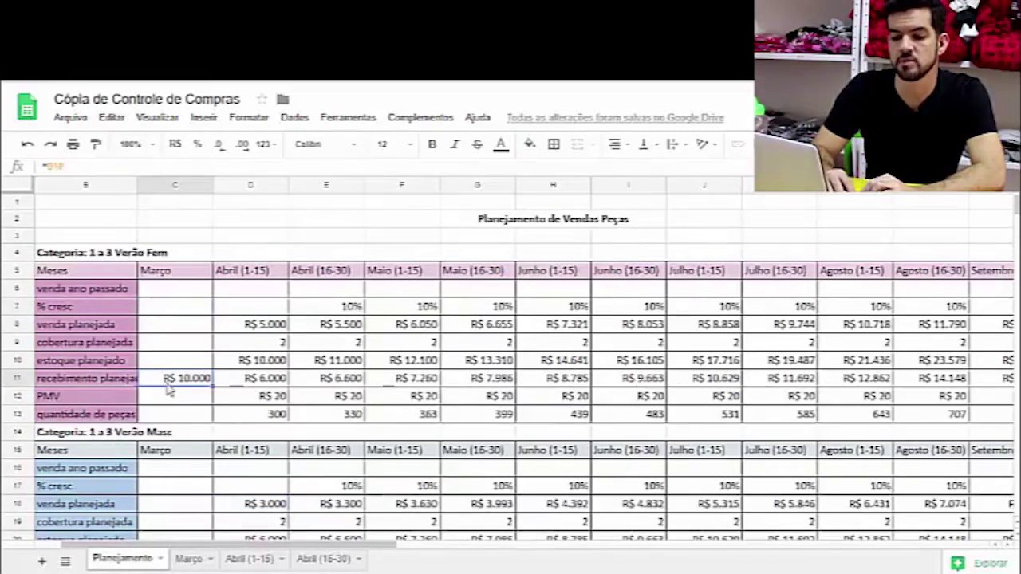
{"action": "left_click", "coordinate": [189, 559]}
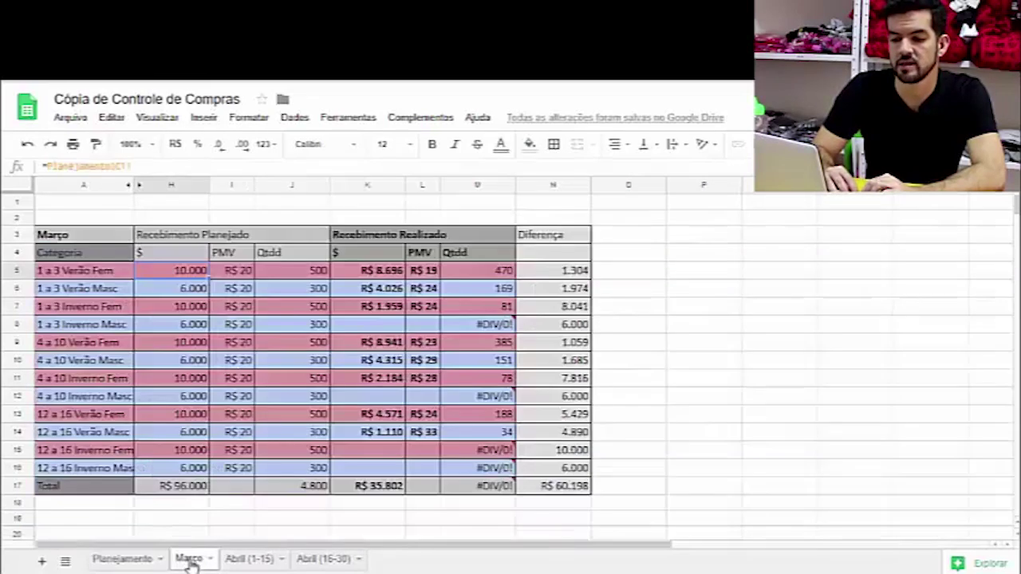
Set the Abril (1-15) cobertura planejada of 1 a 3 Verão Fem to 3 and check the Março sheet's planned receipt.
{"action": "left_click", "coordinate": [135, 560]}
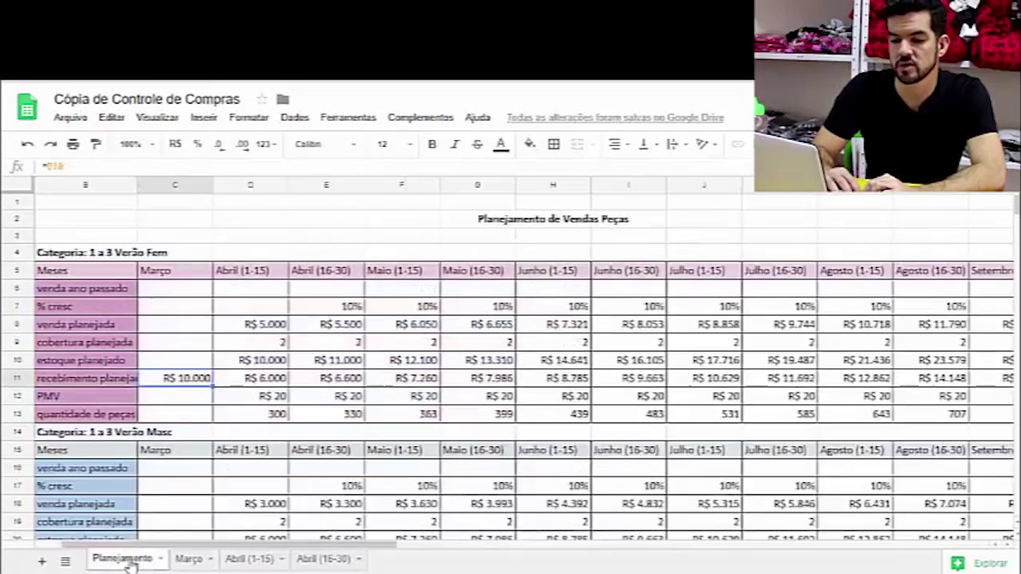
{"action": "left_click", "coordinate": [263, 343]}
{"action": "type", "text": "3"}
{"action": "key", "text": "Return"}
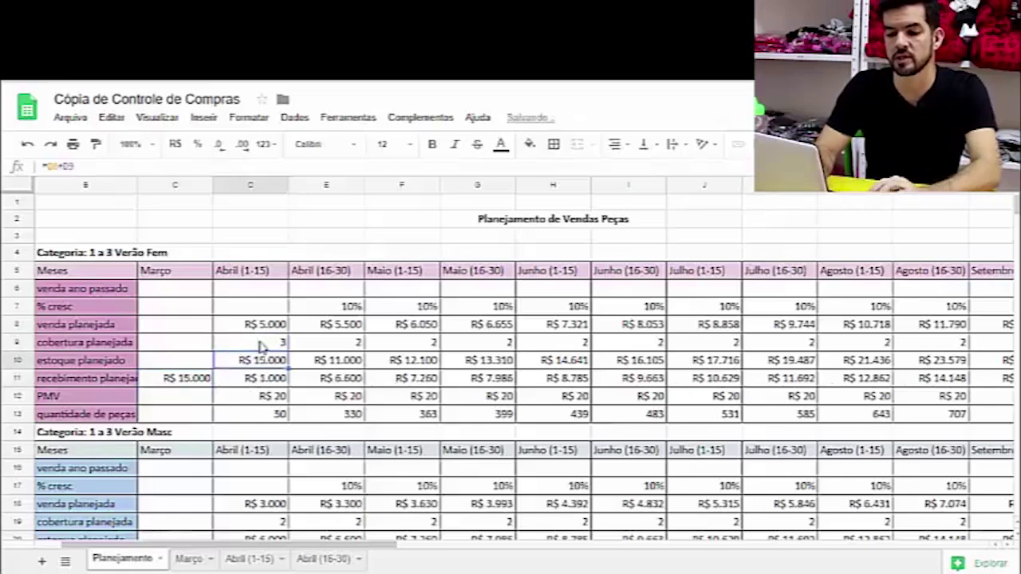
{"action": "left_click", "coordinate": [184, 560]}
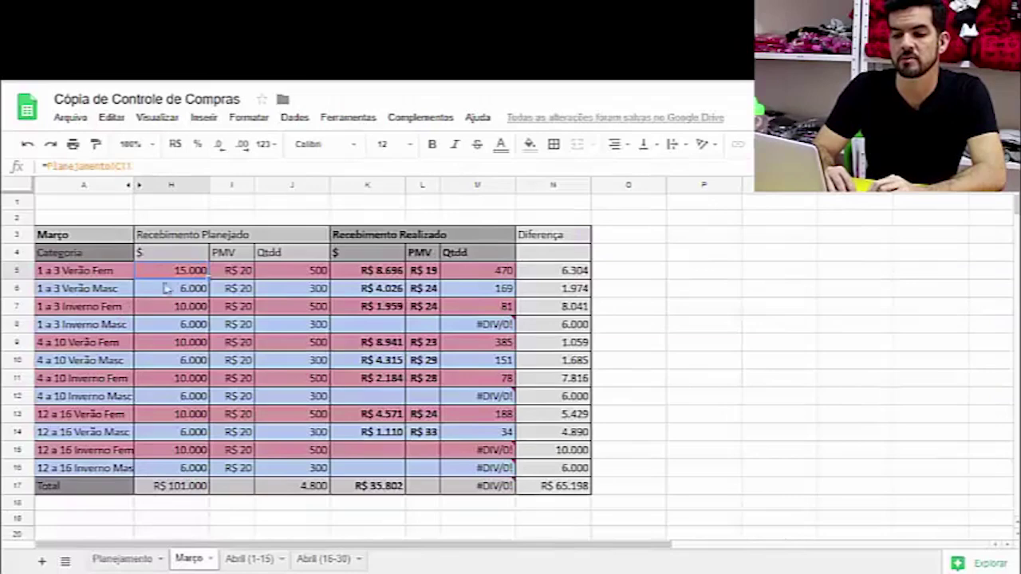
Restore the Abril (1-15) cobertura planejada of 1 a 3 Verão Fem to 2 in the Planejamento sheet.
{"action": "left_click", "coordinate": [122, 560]}
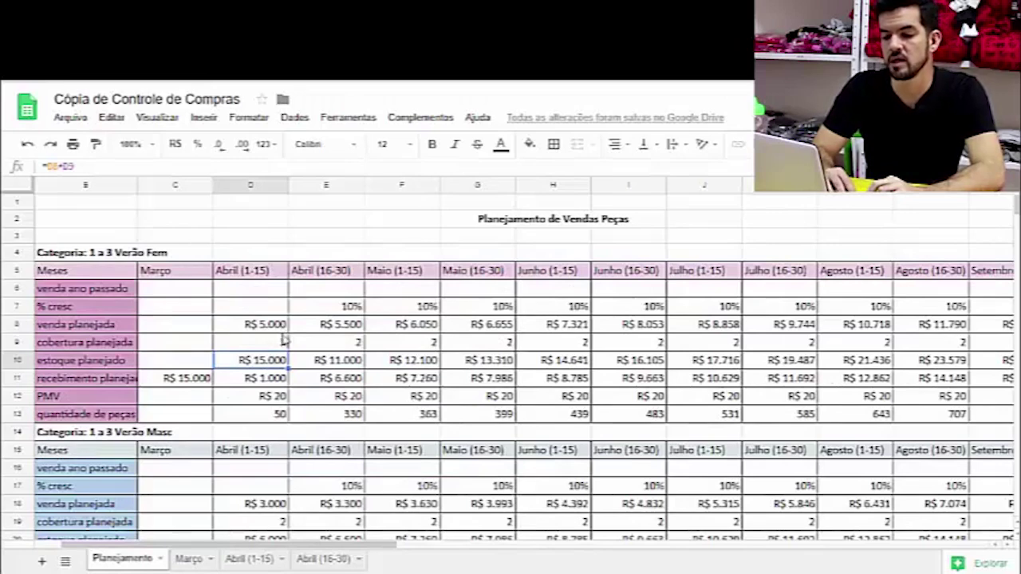
{"action": "left_click", "coordinate": [283, 342]}
{"action": "type", "text": "2"}
{"action": "key", "text": "Return"}
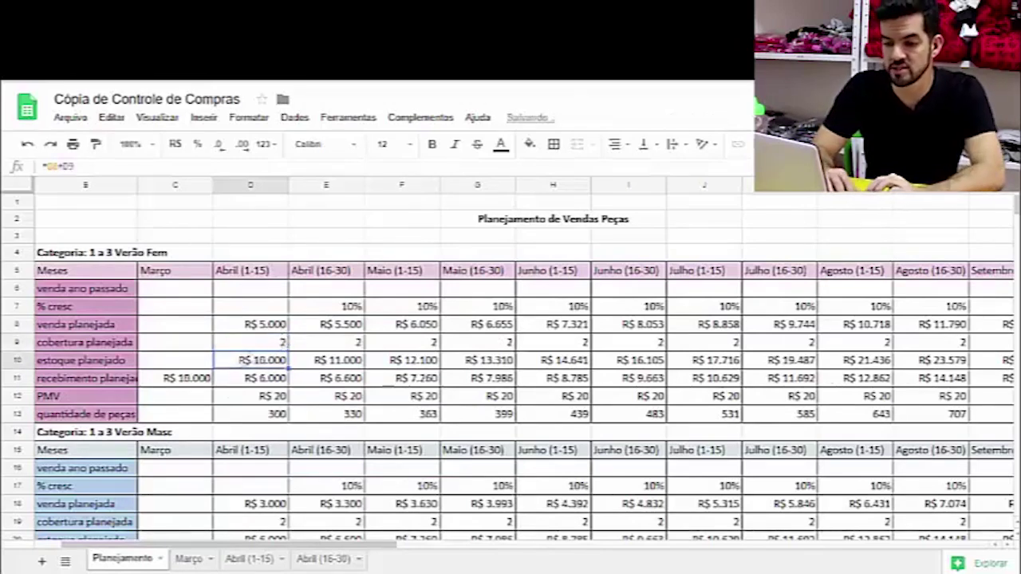
Re-enter the Recebimento Planejado $ formula of 1 a 3 Verão Fem in the Março sheet as =Planejamento!C11.
{"action": "left_click", "coordinate": [188, 558]}
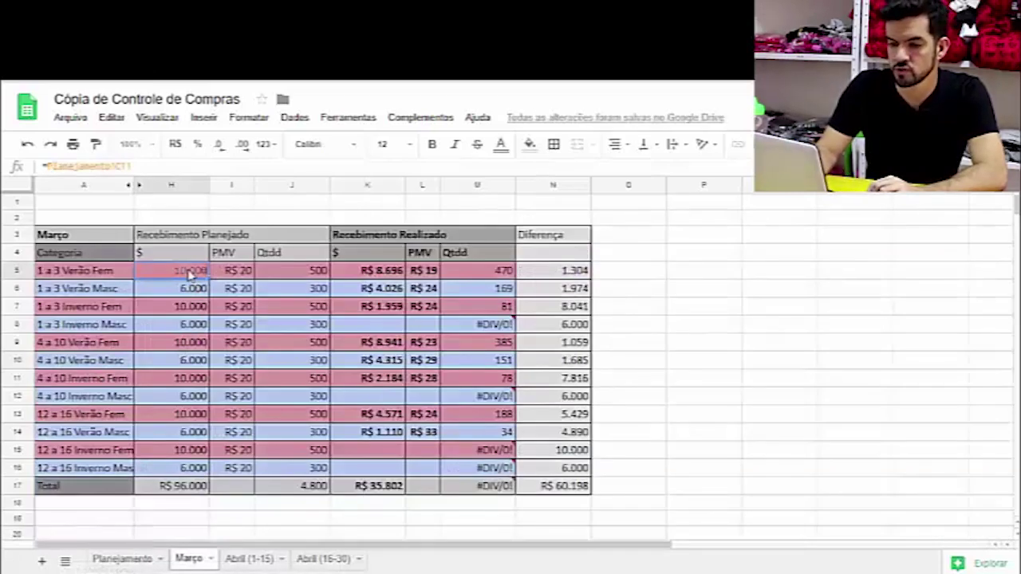
{"action": "type", "text": "="}
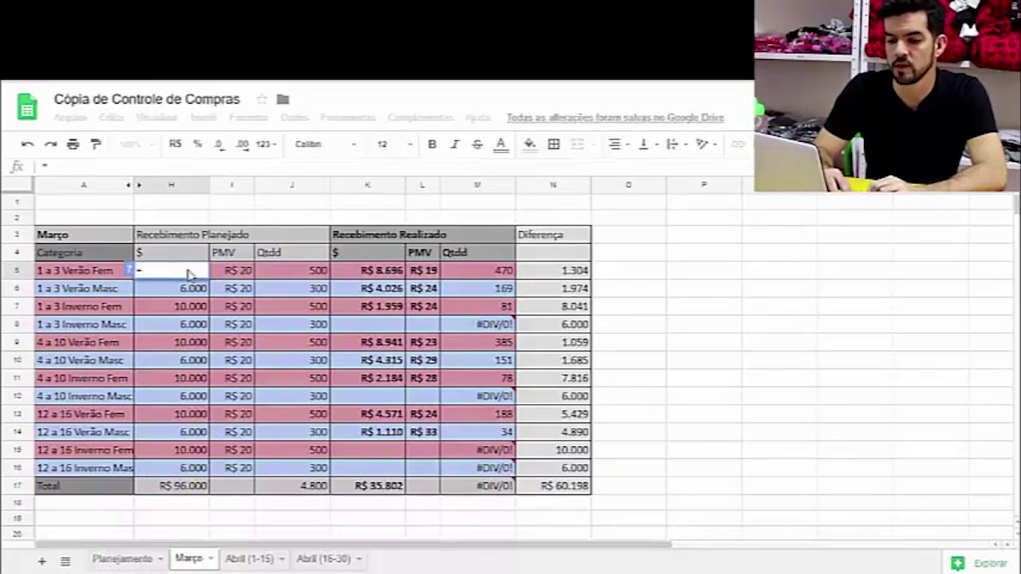
{"action": "left_click", "coordinate": [122, 559]}
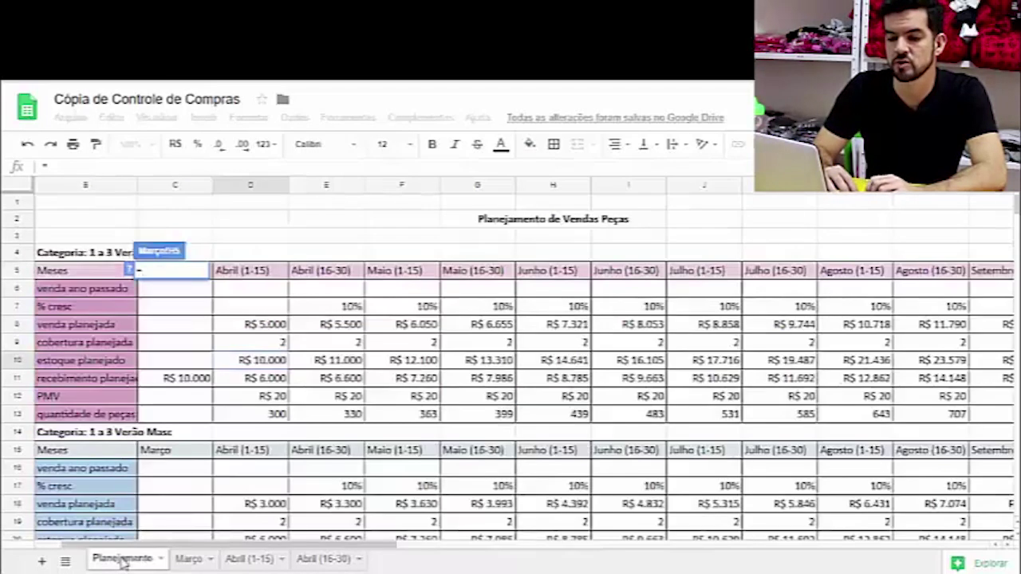
{"action": "left_click", "coordinate": [188, 384]}
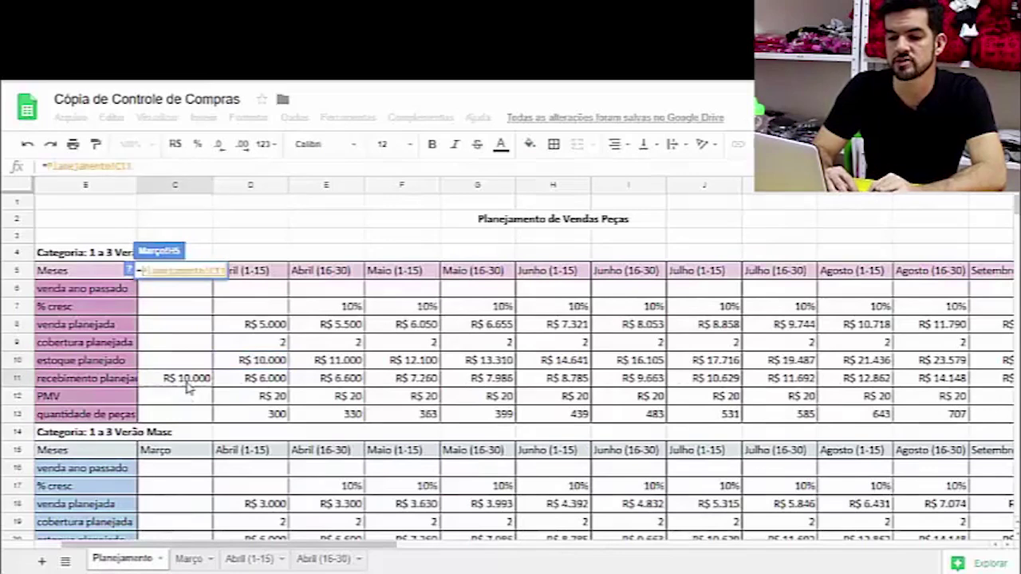
{"action": "key", "text": "Return"}
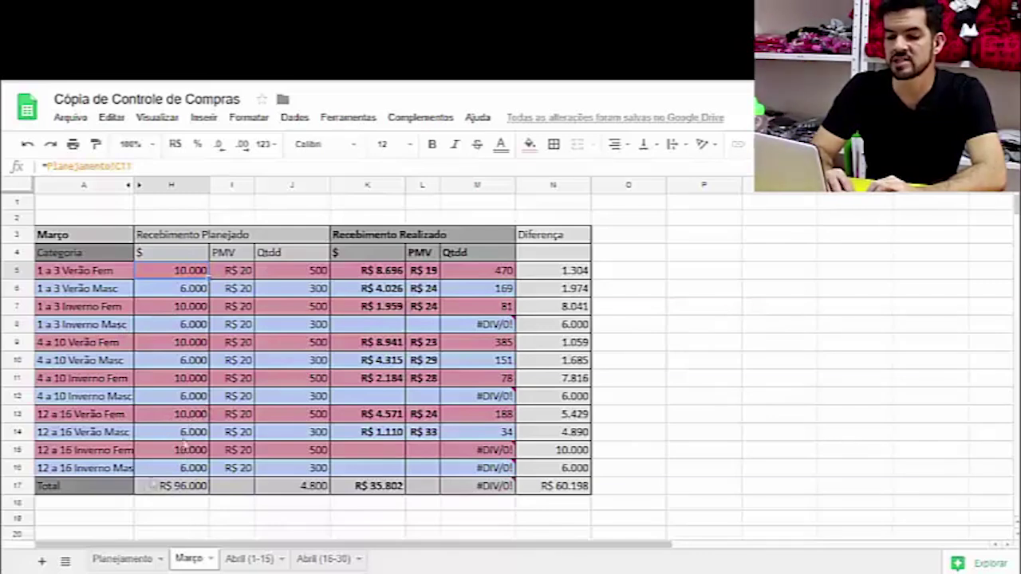
Compare the Planejamento sheet with Março's planned receipts and check the Recebimento Realizado quantity error for 1 a 3 Inverno Masc.
{"action": "left_click", "coordinate": [128, 558]}
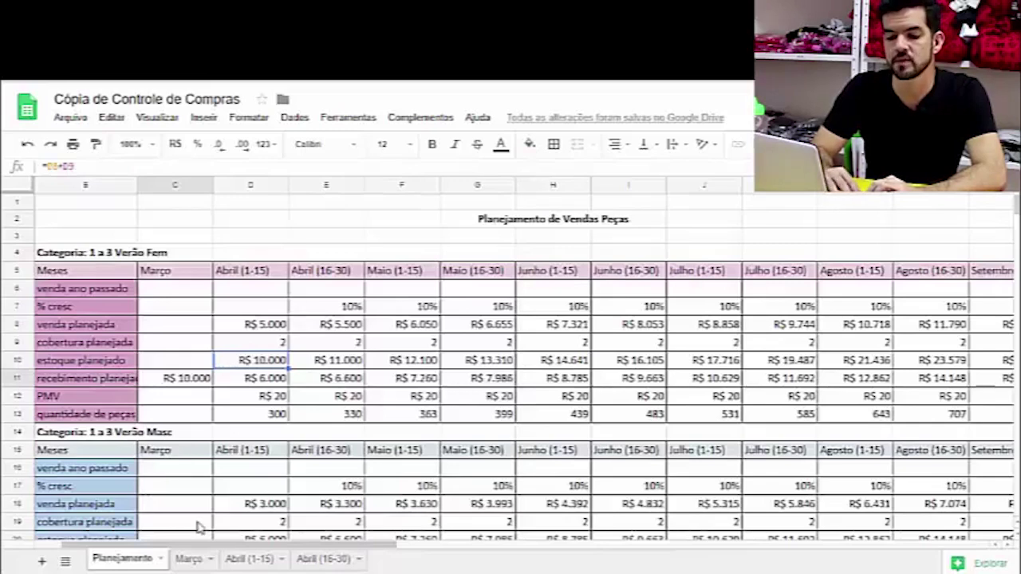
{"action": "left_click", "coordinate": [188, 560]}
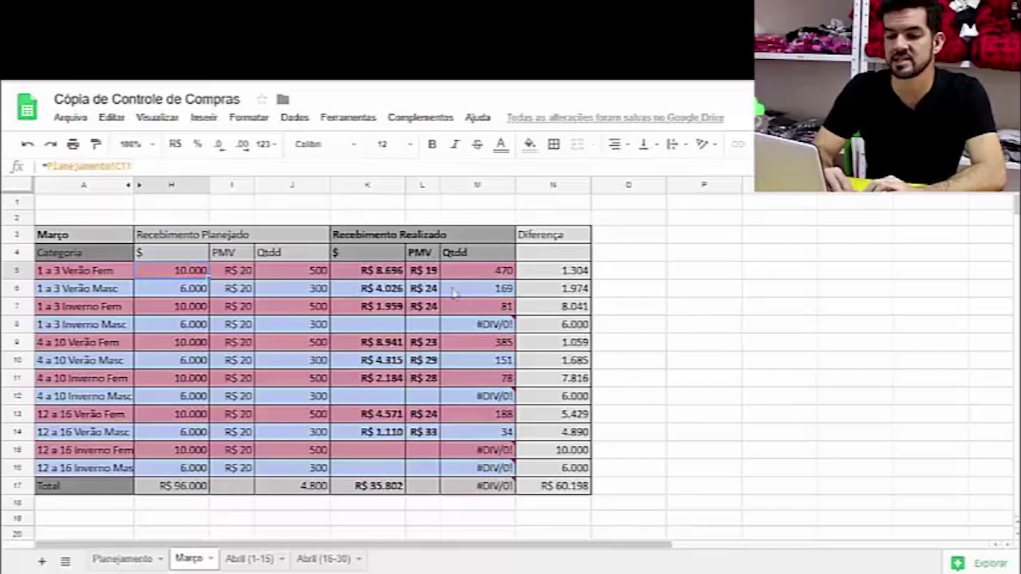
{"action": "mouse_move", "coordinate": [466, 324]}
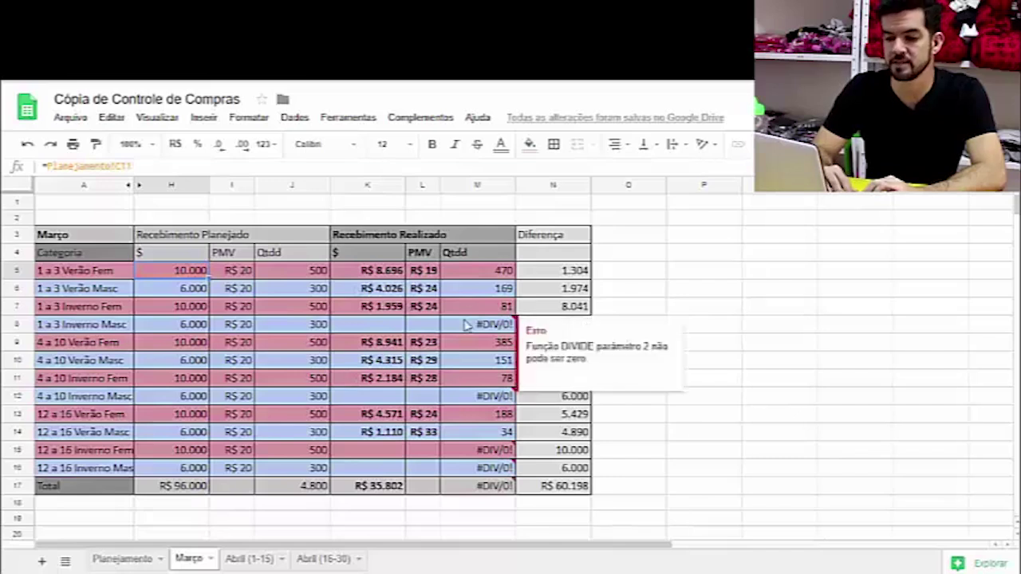
{"action": "left_click", "coordinate": [717, 241]}
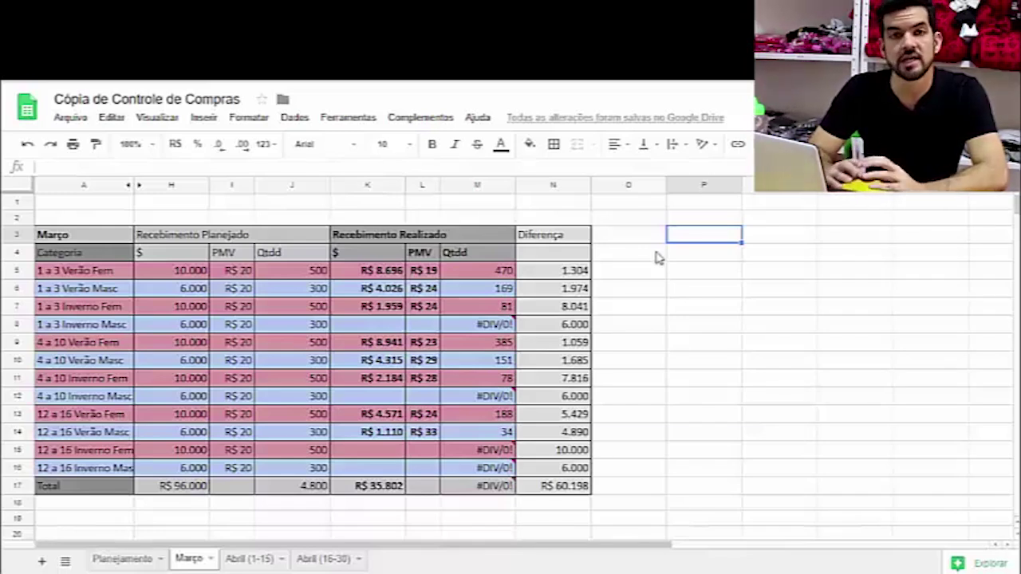
Inspect the Recebimento Realizado value and quantity formulas of 1 a 3 Verão Fem, along with its Diferença.
{"action": "left_click", "coordinate": [394, 271]}
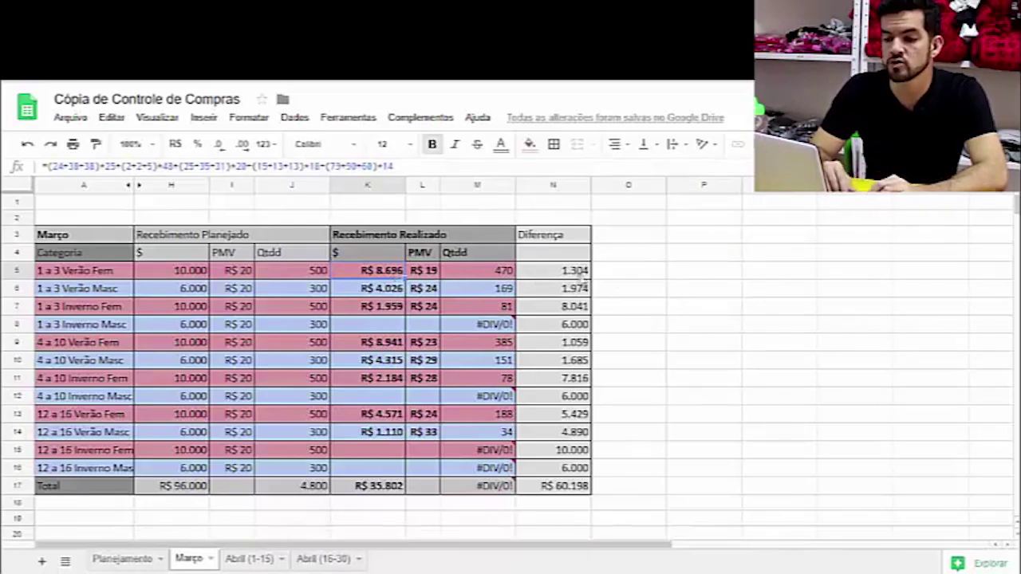
{"action": "left_click", "coordinate": [611, 278]}
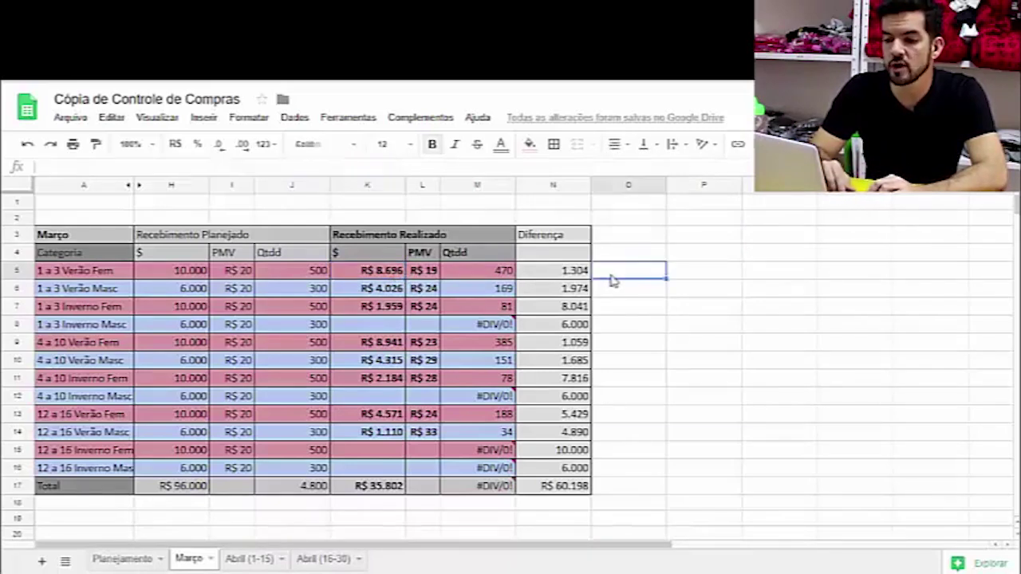
{"action": "left_click", "coordinate": [389, 275]}
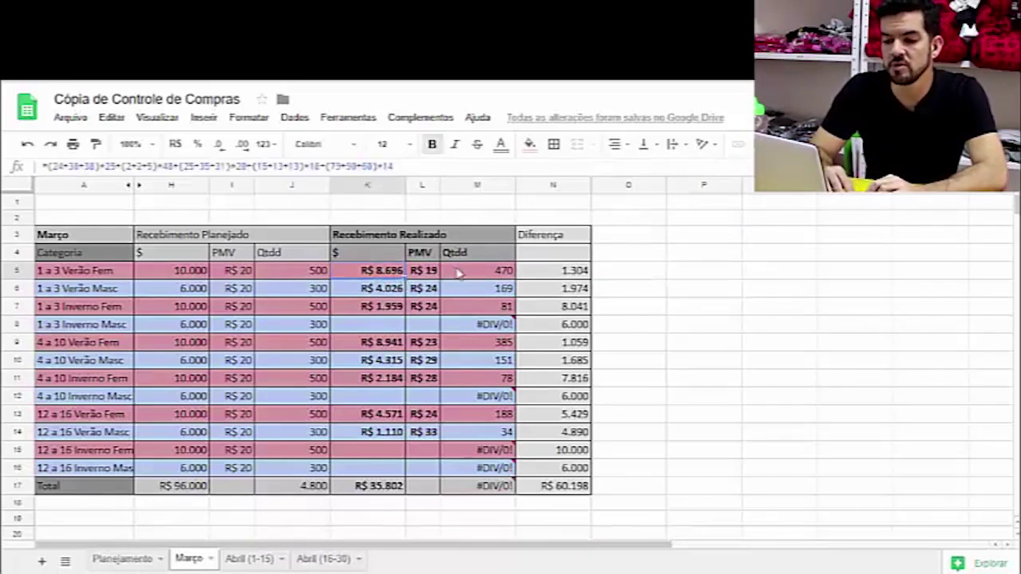
{"action": "left_click", "coordinate": [510, 273]}
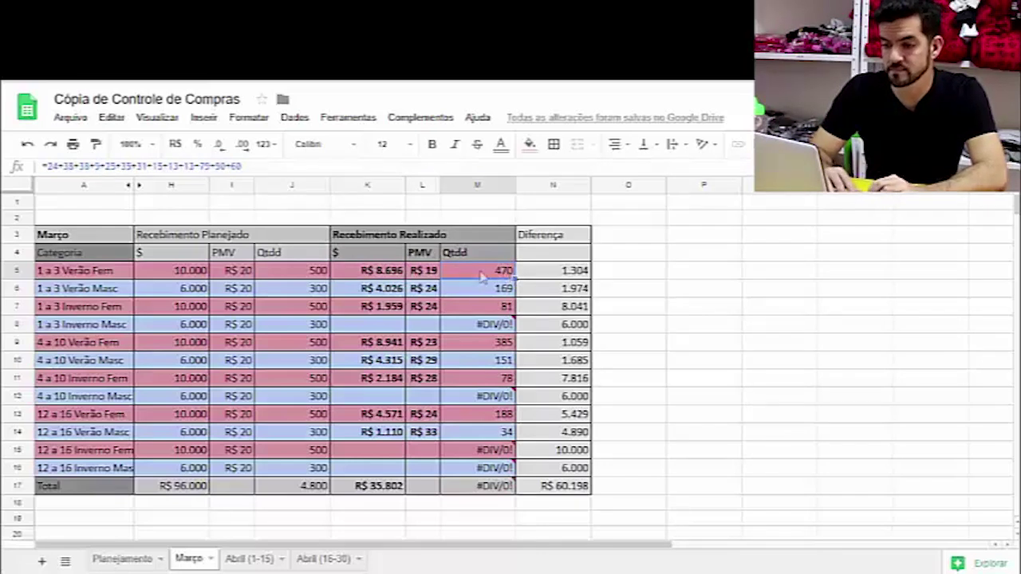
Examine the actual receipts of 1 a 3 Verão Masc, Inverno Fem and Inverno Masc, comparing Inverno Fem with its planned receipt.
{"action": "left_click", "coordinate": [383, 292]}
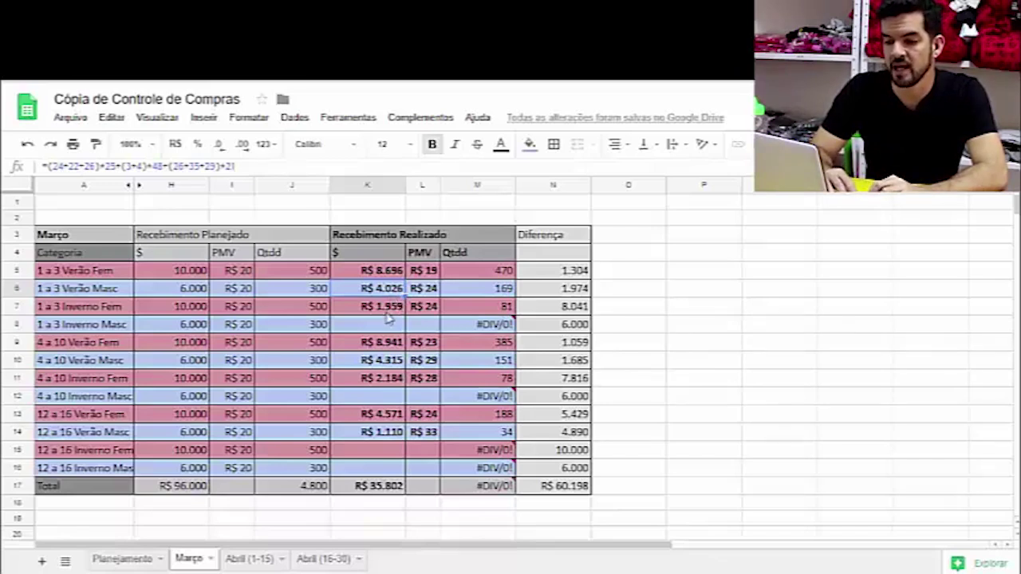
{"action": "left_click", "coordinate": [388, 314]}
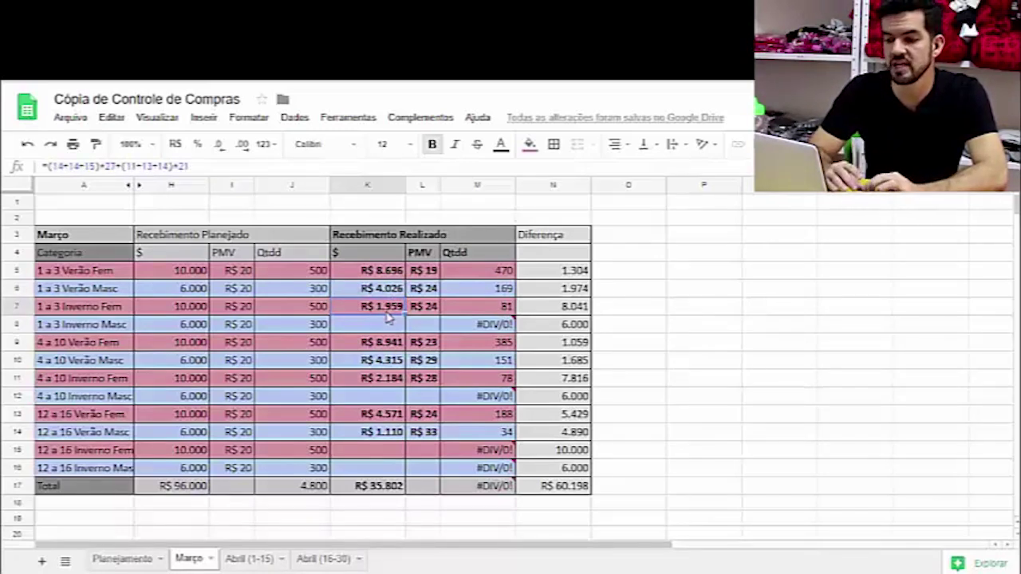
{"action": "left_click", "coordinate": [186, 310]}
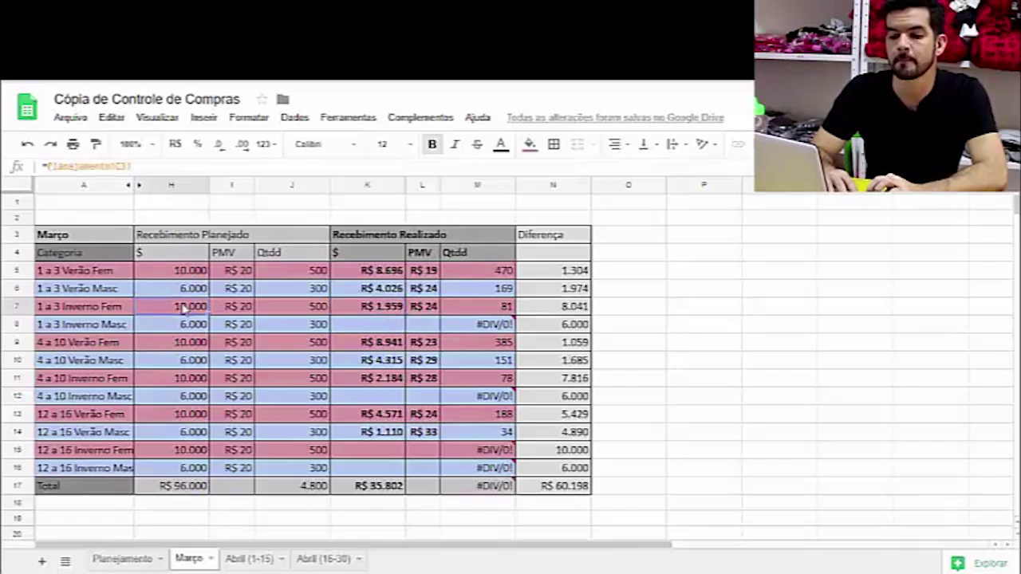
{"action": "left_click", "coordinate": [393, 309]}
{"action": "left_click", "coordinate": [484, 310]}
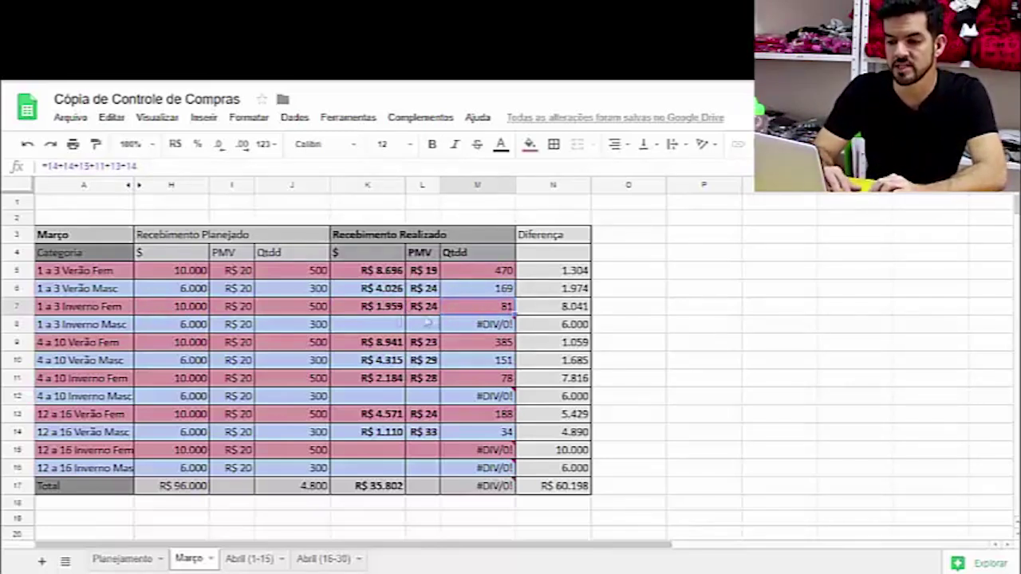
{"action": "left_click", "coordinate": [392, 323]}
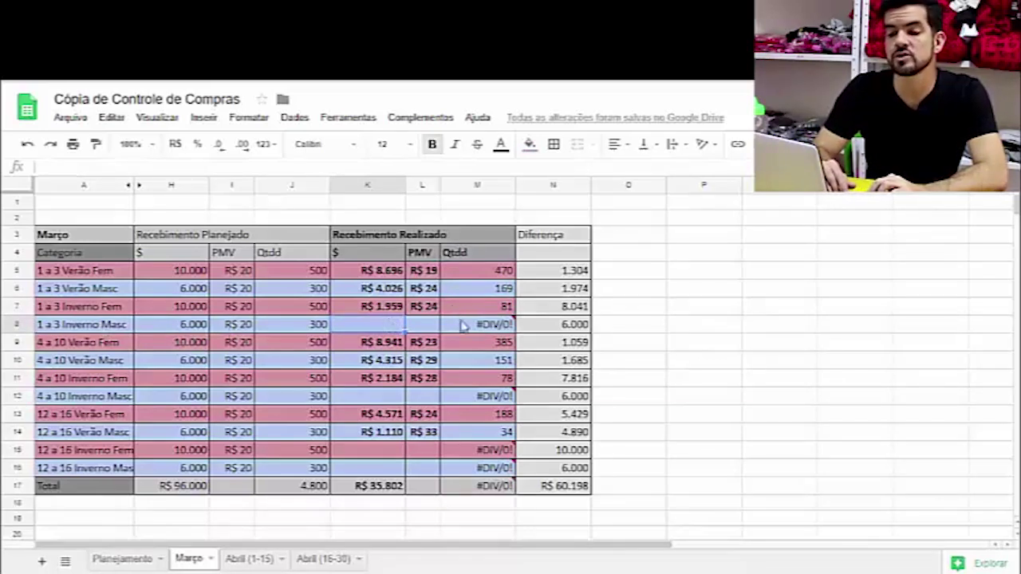
Examine the Diferença formulas in the Março sheet category by category, from 1 a 3 Verão Fem down to 12 a 16 Verão Fem.
{"action": "mouse_move", "coordinate": [466, 330]}
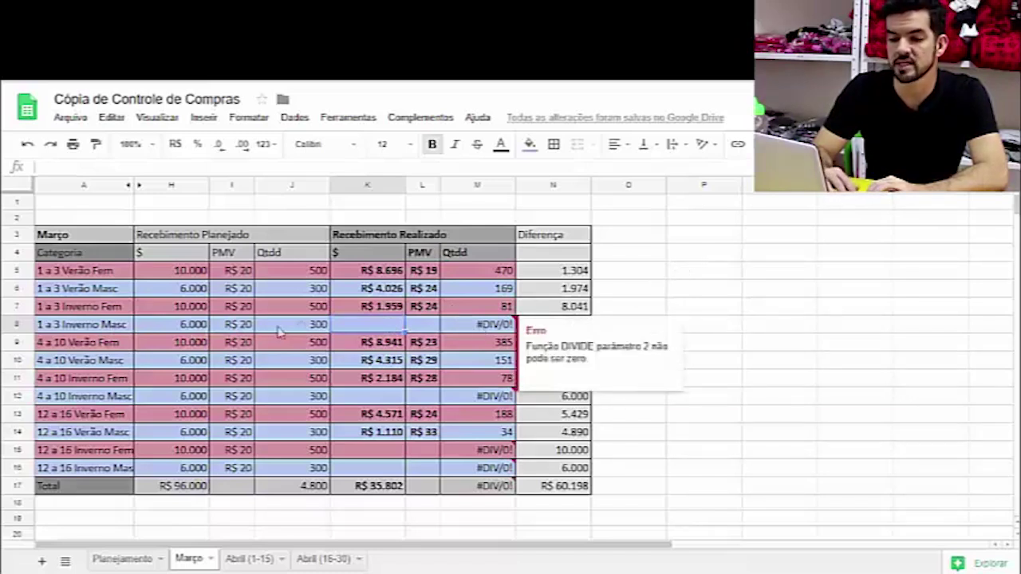
{"action": "left_click", "coordinate": [806, 271]}
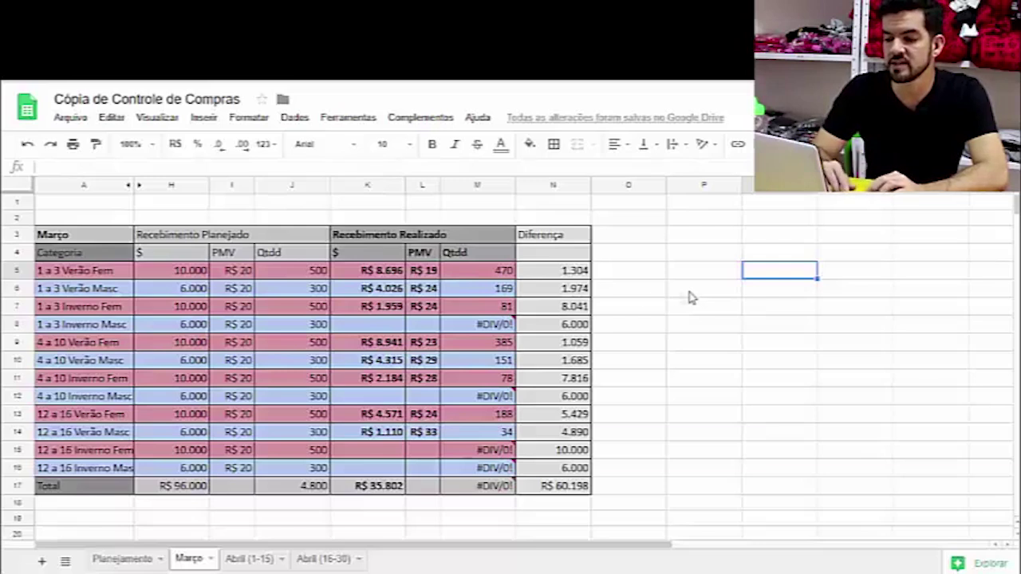
{"action": "left_click", "coordinate": [582, 275]}
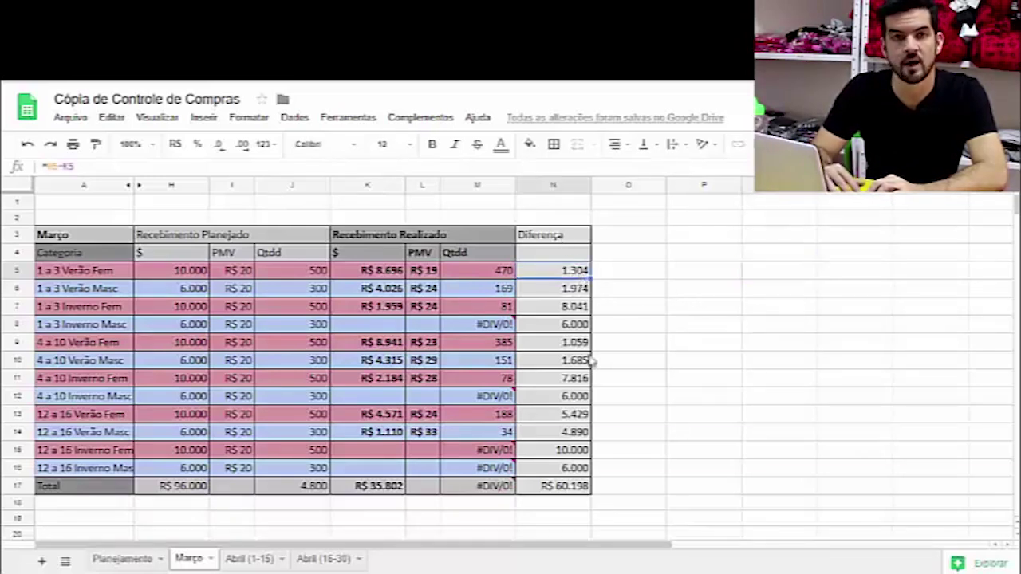
{"action": "left_click", "coordinate": [581, 308]}
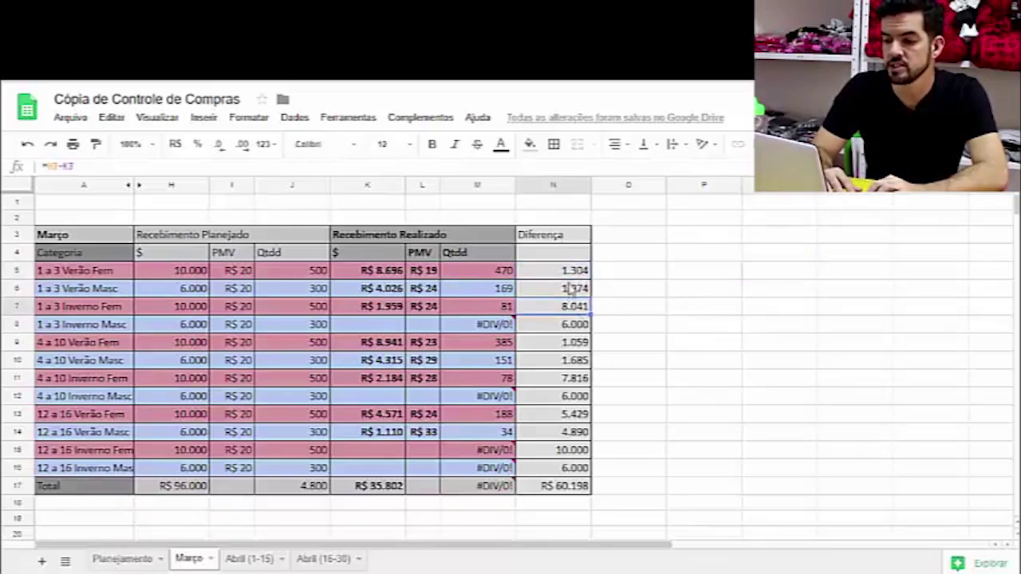
{"action": "left_click", "coordinate": [574, 289]}
{"action": "left_click", "coordinate": [571, 324]}
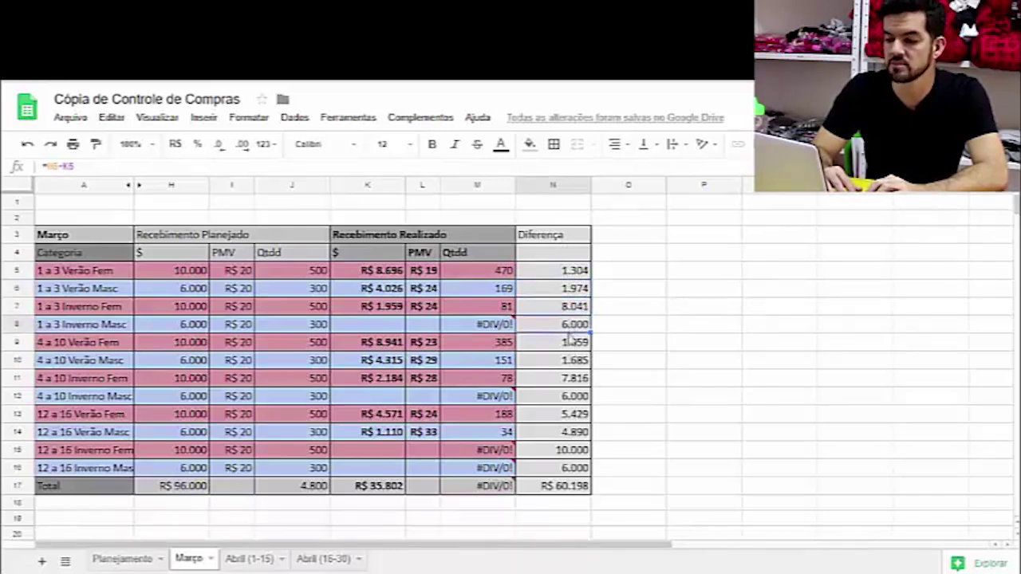
{"action": "left_click", "coordinate": [571, 341]}
{"action": "left_click", "coordinate": [572, 381]}
{"action": "left_click", "coordinate": [568, 414]}
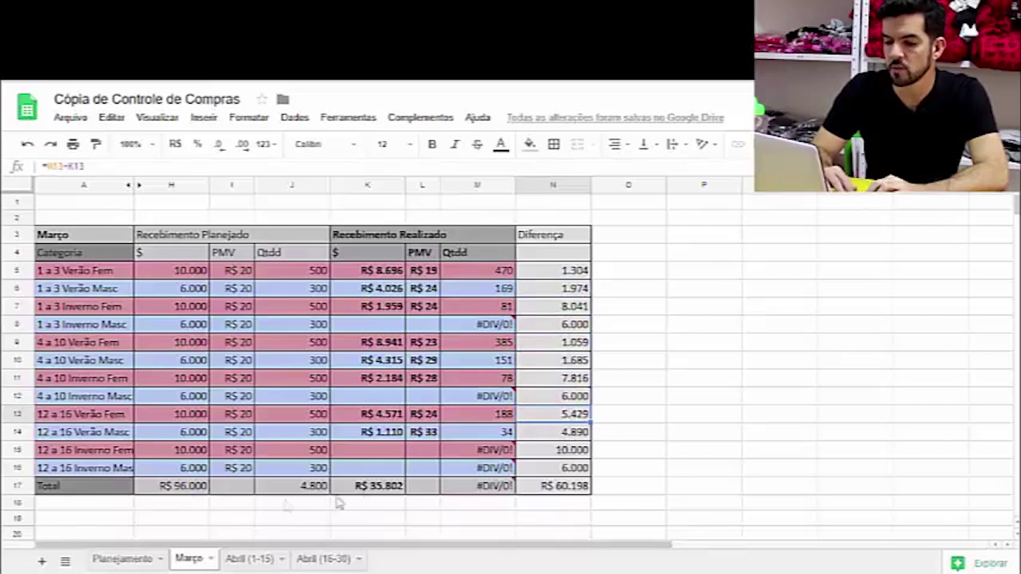
Check Março's Recebimento Realizado total against the category differences and the overall Diferença total.
{"action": "left_click", "coordinate": [379, 486]}
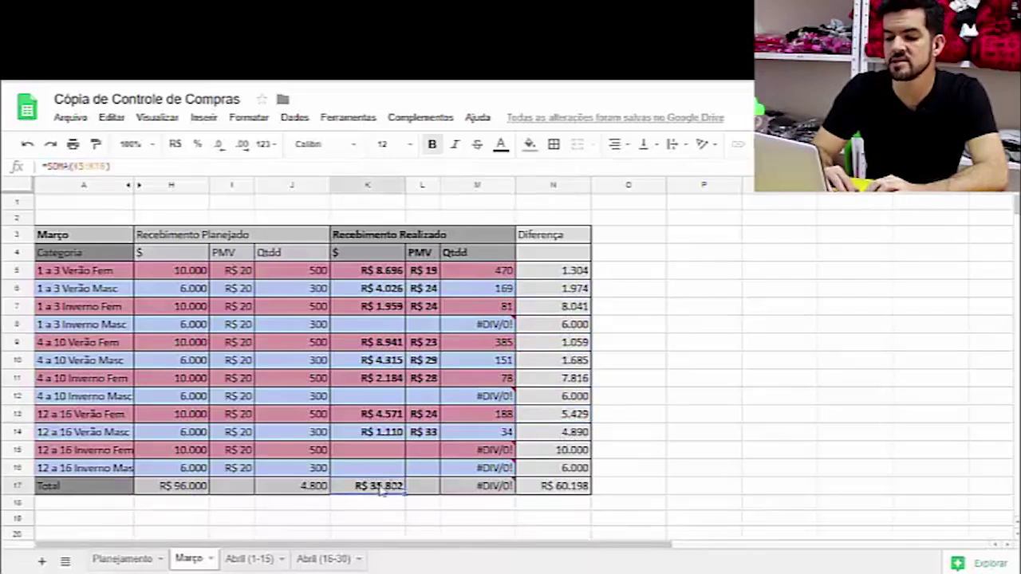
{"action": "left_click", "coordinate": [611, 385]}
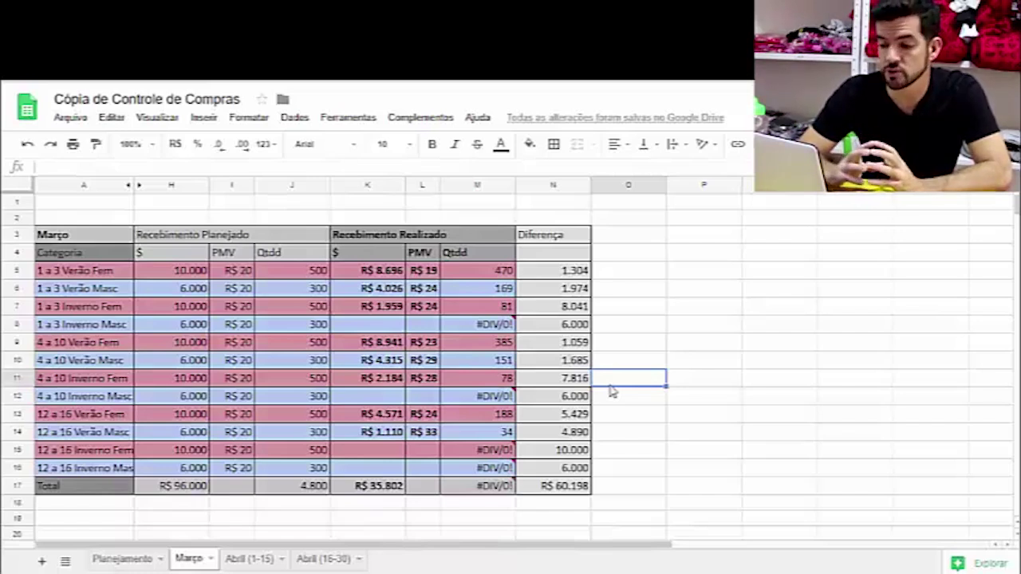
{"action": "left_click", "coordinate": [381, 488]}
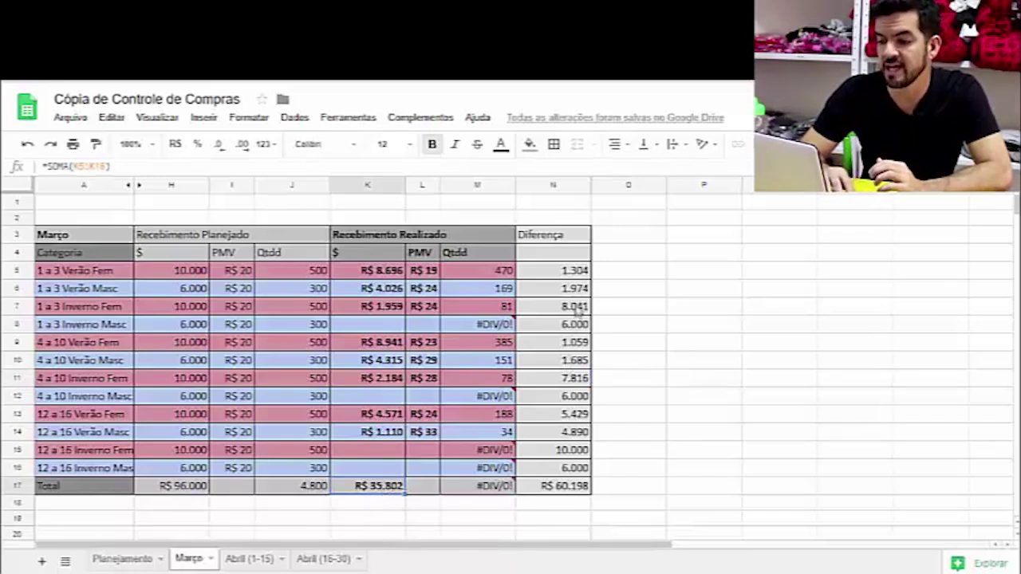
{"action": "left_click", "coordinate": [576, 289]}
{"action": "left_click", "coordinate": [576, 323]}
{"action": "left_click", "coordinate": [580, 380]}
{"action": "left_click", "coordinate": [581, 492]}
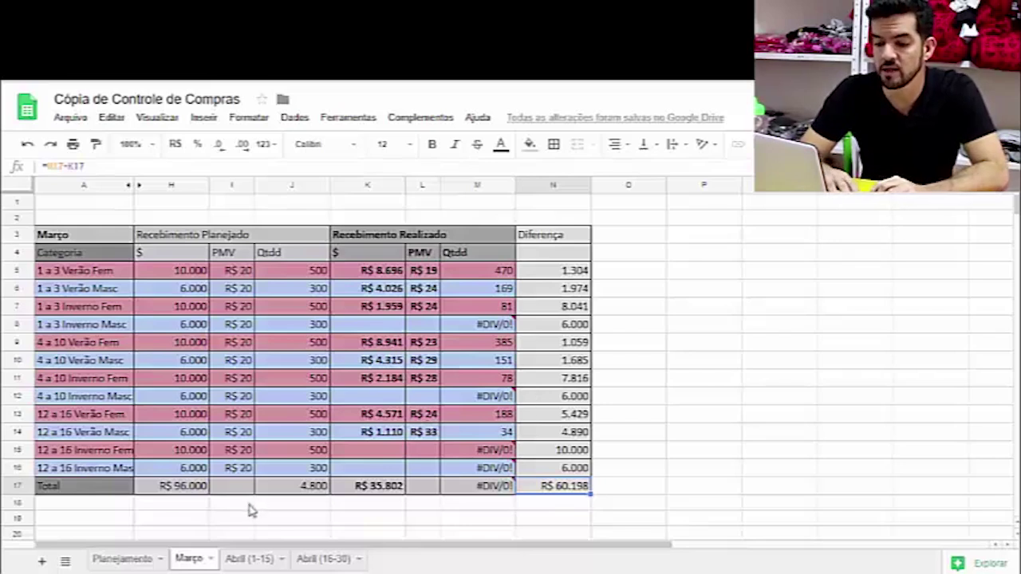
Compare the Março sheet with Abril (1-15) and inspect the Venda Realizada $ total of Abril (1-15).
{"action": "left_click", "coordinate": [251, 557]}
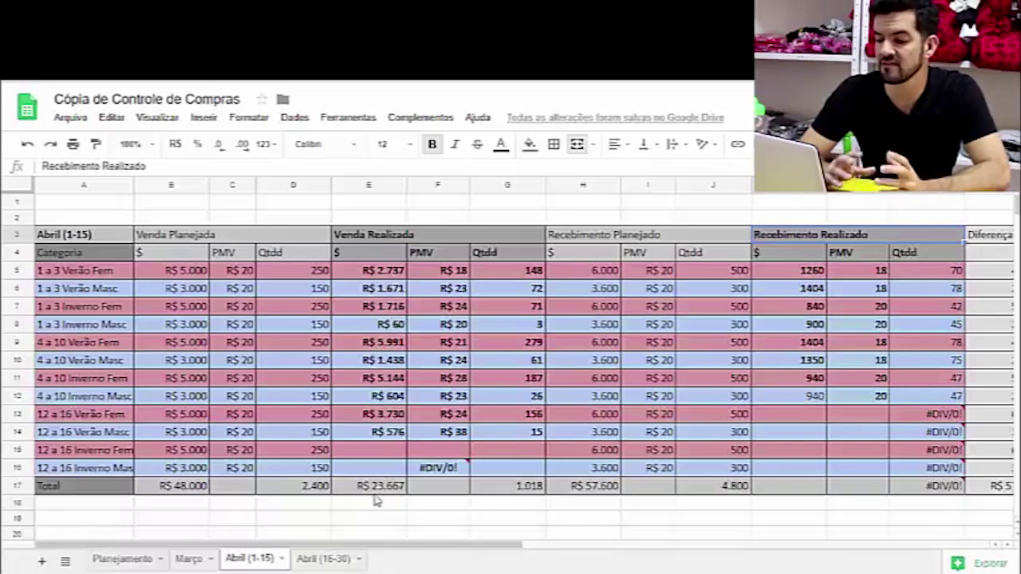
{"action": "left_click", "coordinate": [185, 560]}
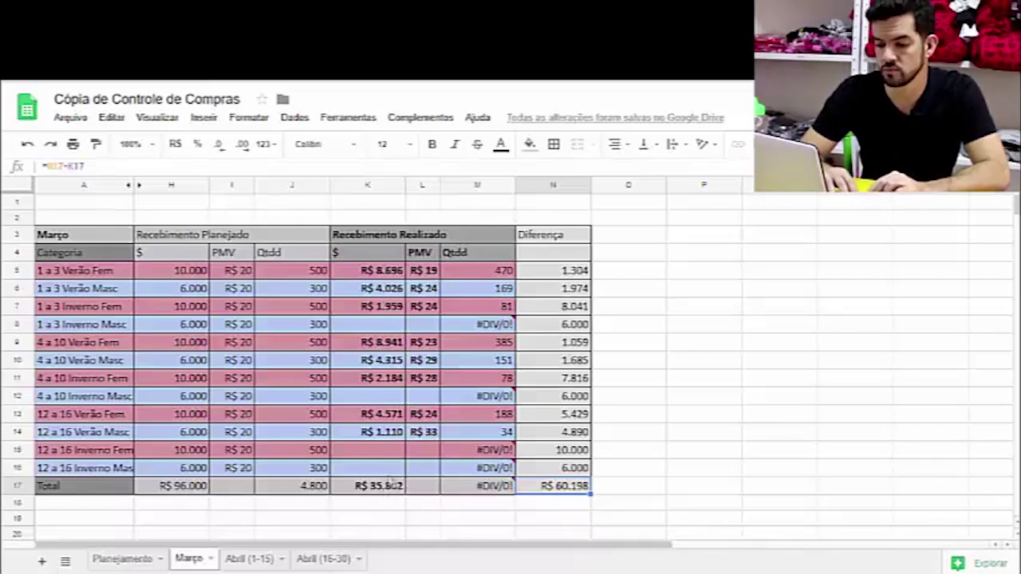
{"action": "left_click", "coordinate": [248, 558]}
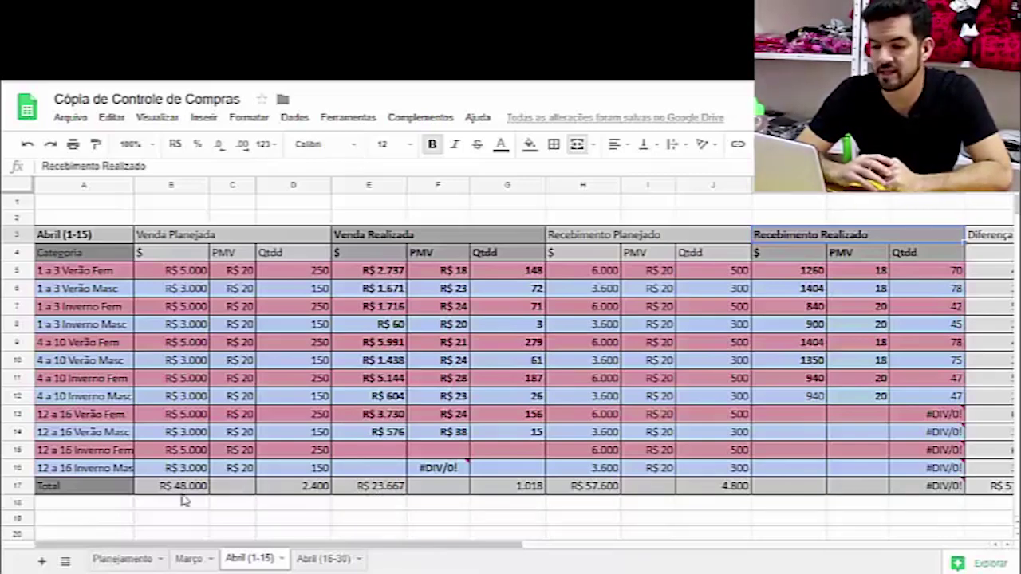
{"action": "left_click", "coordinate": [373, 492]}
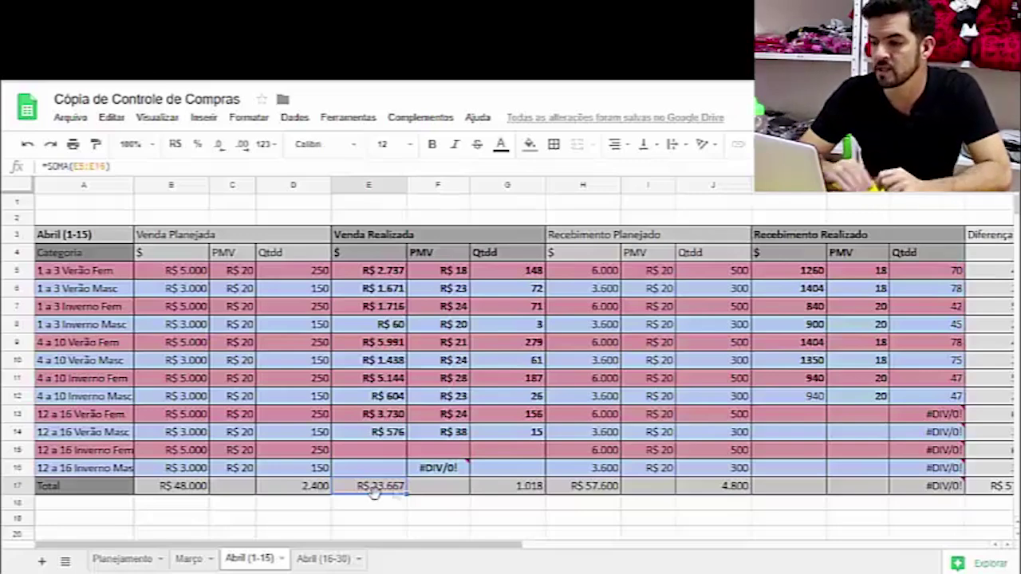
Inspect the Recebimento Planejado link of 1 a 3 Verão Fem and several Recebimento Realizado $ formulas in Abril (1-15).
{"action": "left_click", "coordinate": [609, 275]}
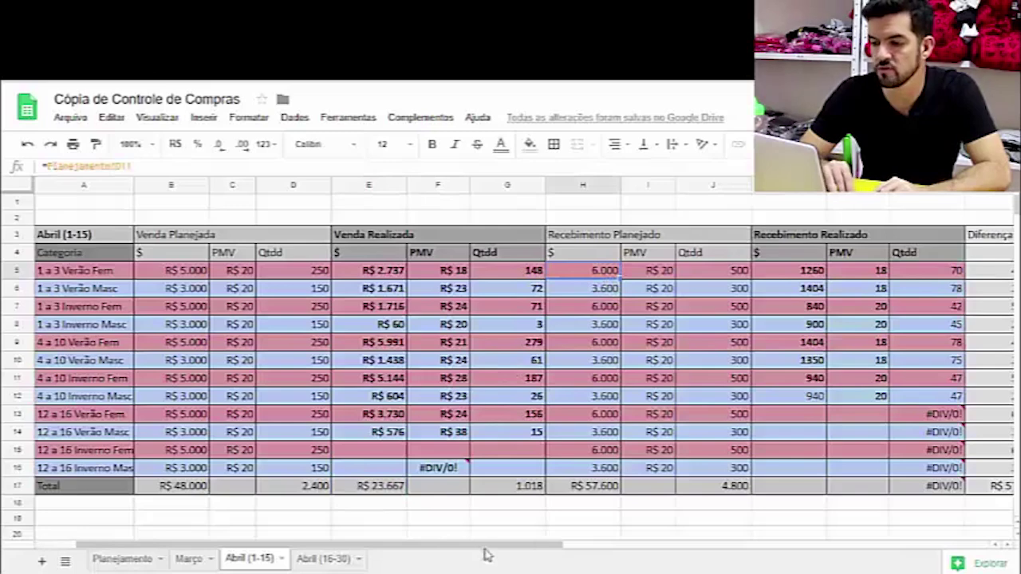
{"action": "left_click_drag", "start_coordinate": [487, 546], "coordinate": [524, 546]}
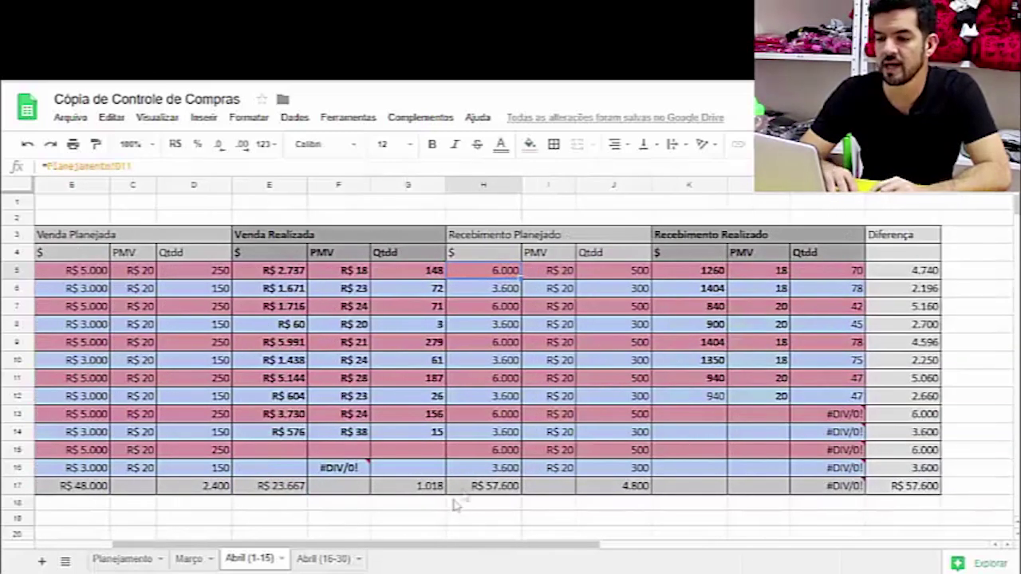
{"action": "left_click", "coordinate": [691, 276]}
{"action": "left_click", "coordinate": [702, 323]}
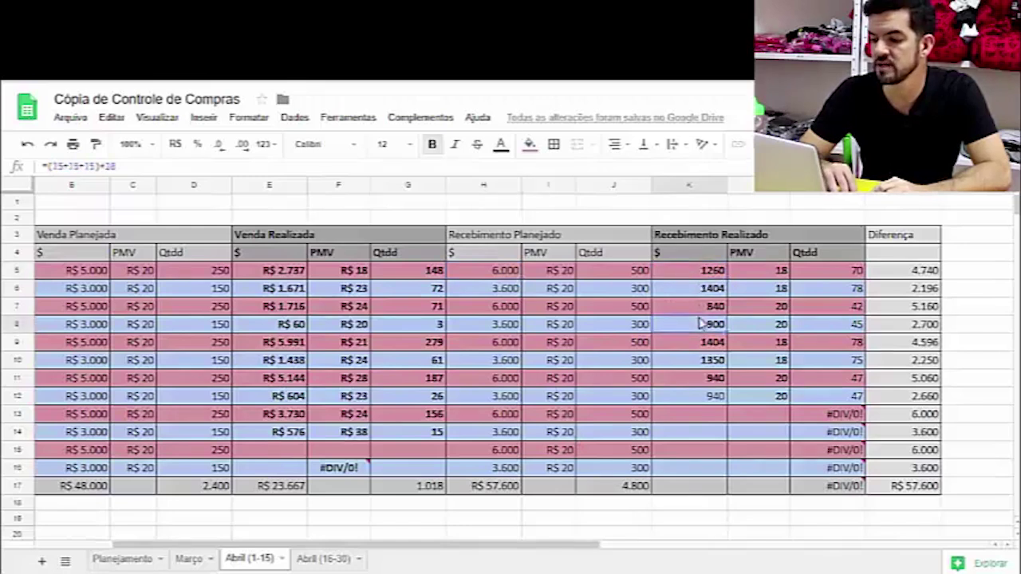
{"action": "left_click", "coordinate": [712, 377]}
{"action": "left_click", "coordinate": [713, 399]}
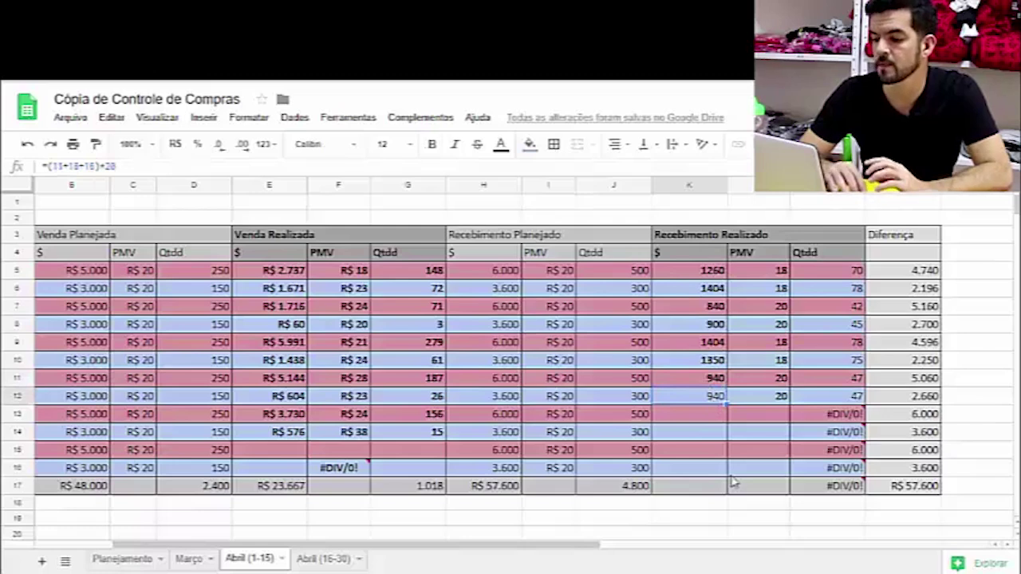
Reuse the Venda Realizada $ total formula for the empty Recebimento Realizado $ total of Abril (1-15), giving =SOMA(K5:K16).
{"action": "left_click", "coordinate": [705, 491]}
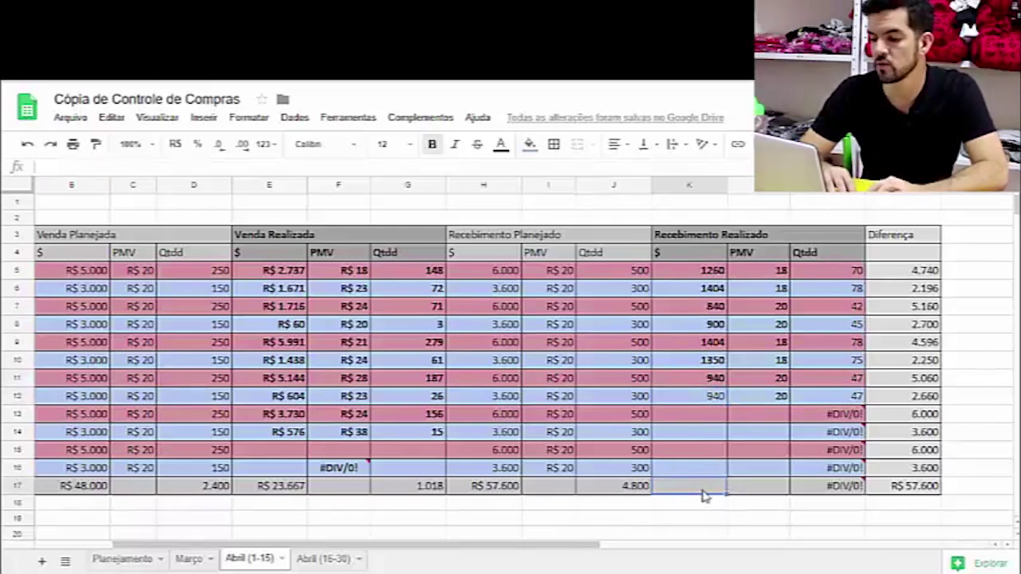
{"action": "key", "text": "Left"}
{"action": "key", "text": "Left"}
{"action": "key", "text": "Left"}
{"action": "key", "text": "Left"}
{"action": "key", "text": "Left"}
{"action": "key", "text": "Left"}
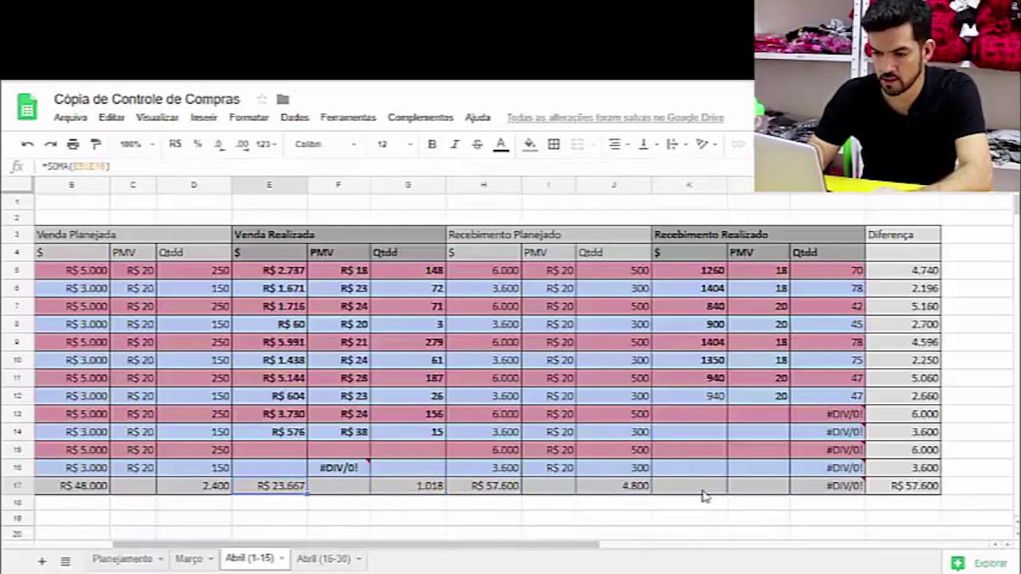
{"action": "key", "text": "Right"}
{"action": "key", "text": "Right"}
{"action": "key", "text": "Right"}
{"action": "key", "text": "Right"}
{"action": "key", "text": "Right"}
{"action": "key", "text": "Right"}
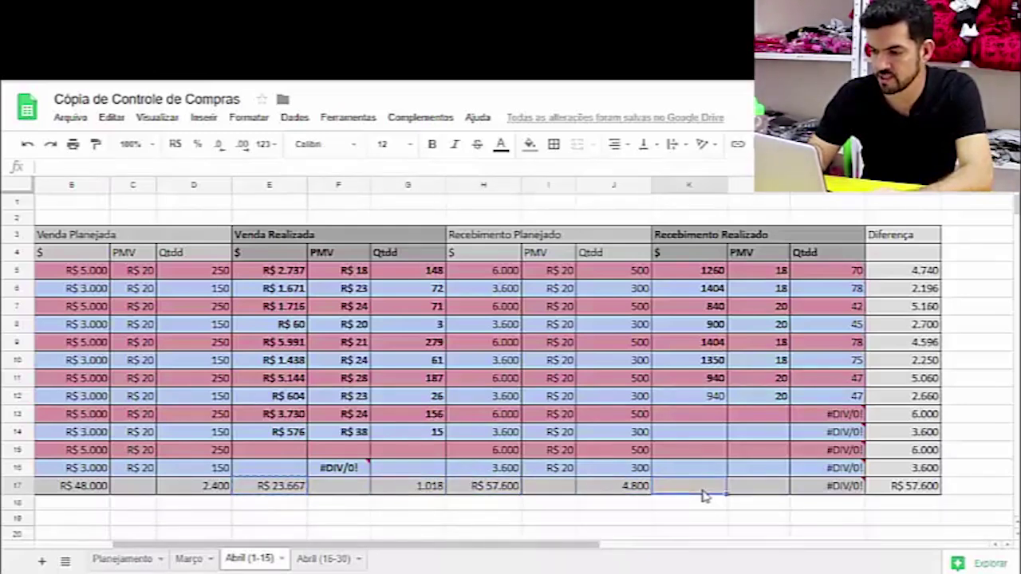
{"action": "type", "text": "=SOMA(K5:K16)"}
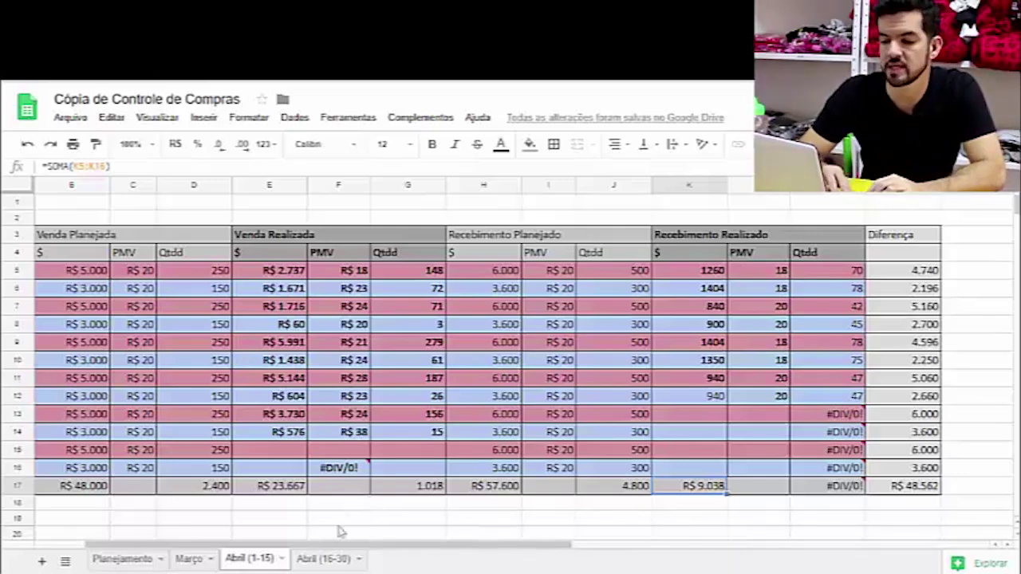
Review the receipts and Diferença columns of Abril (16-30), comparing them with the Março and Abril (1-15) sheets.
{"action": "left_click", "coordinate": [324, 560]}
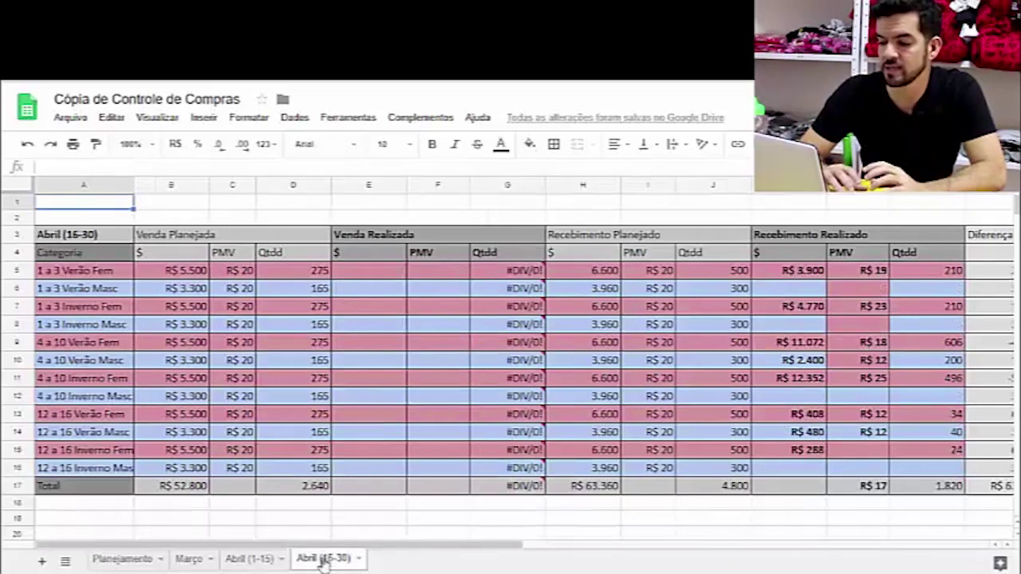
{"action": "left_click_drag", "start_coordinate": [383, 549], "coordinate": [414, 552]}
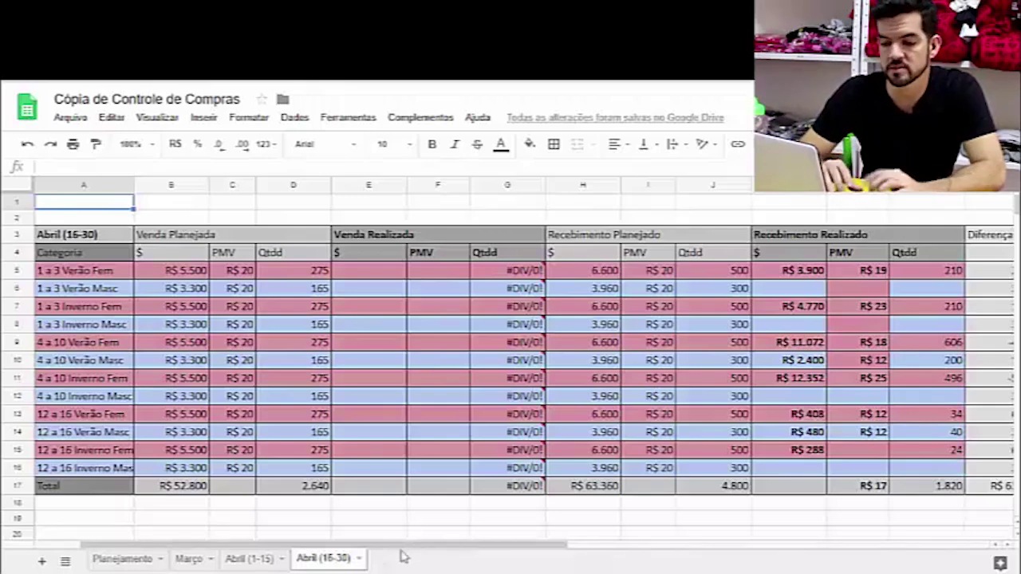
{"action": "left_click_drag", "start_coordinate": [303, 545], "coordinate": [333, 549]}
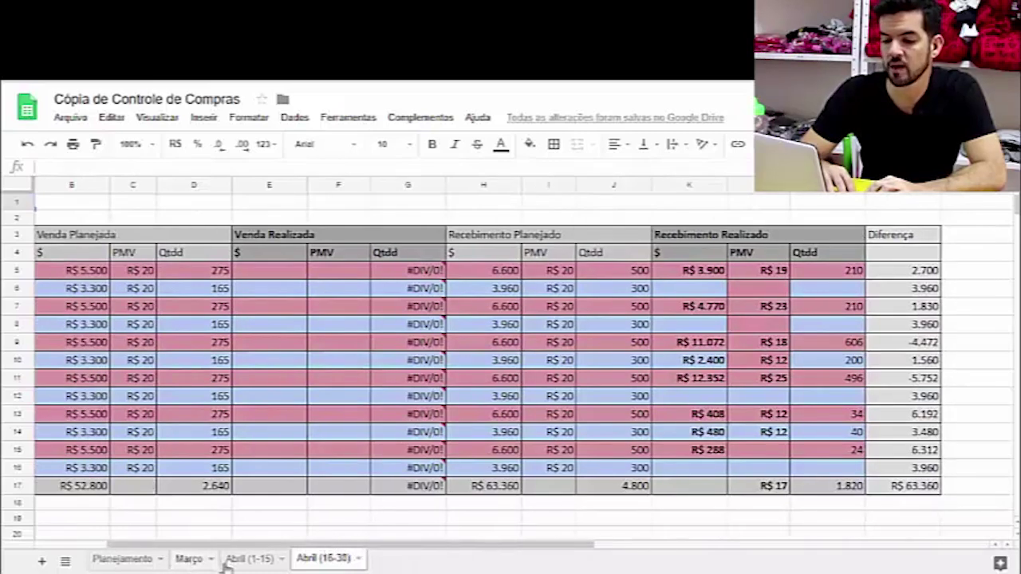
{"action": "left_click", "coordinate": [191, 560]}
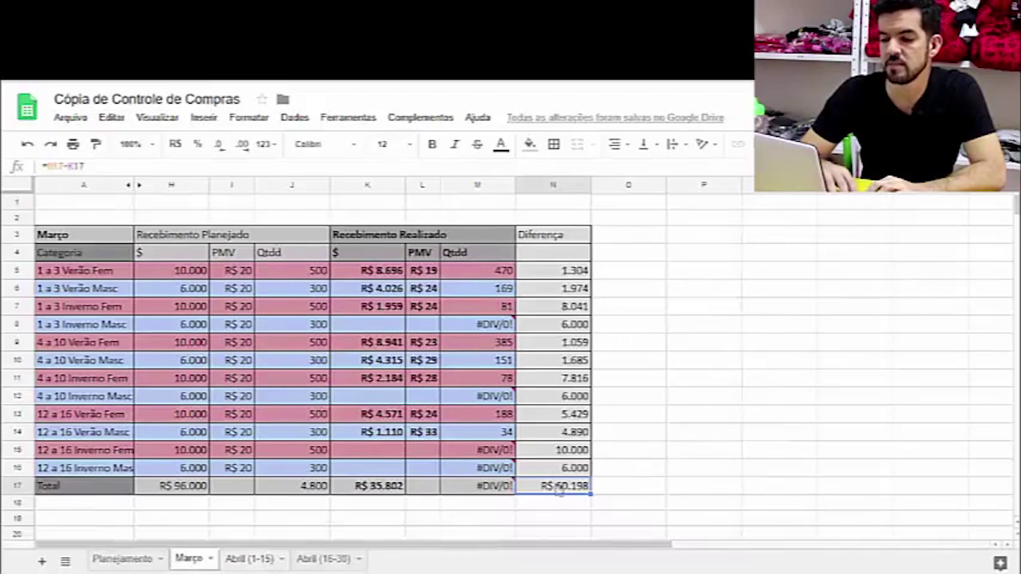
{"action": "left_click", "coordinate": [249, 560]}
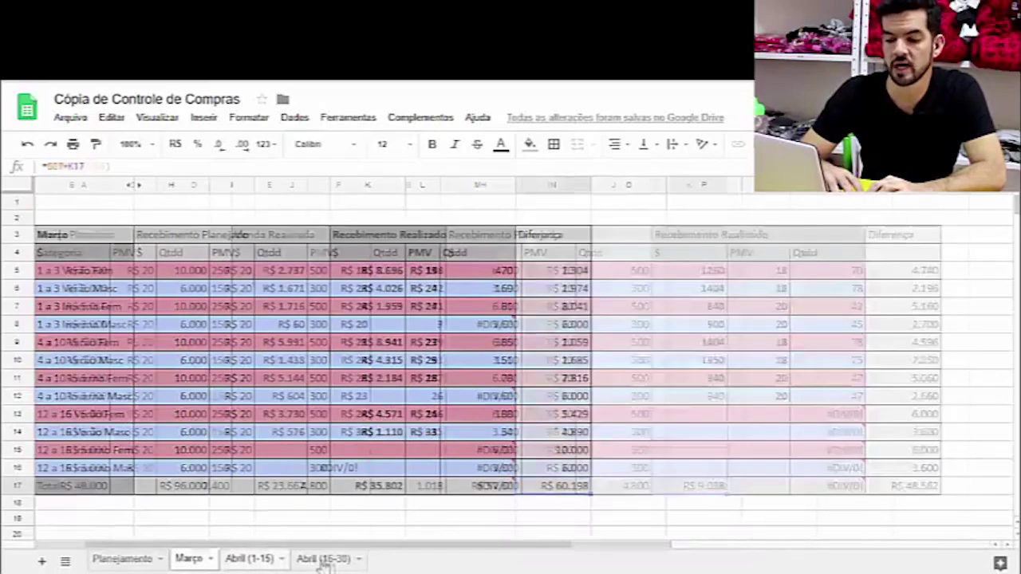
{"action": "left_click", "coordinate": [325, 559]}
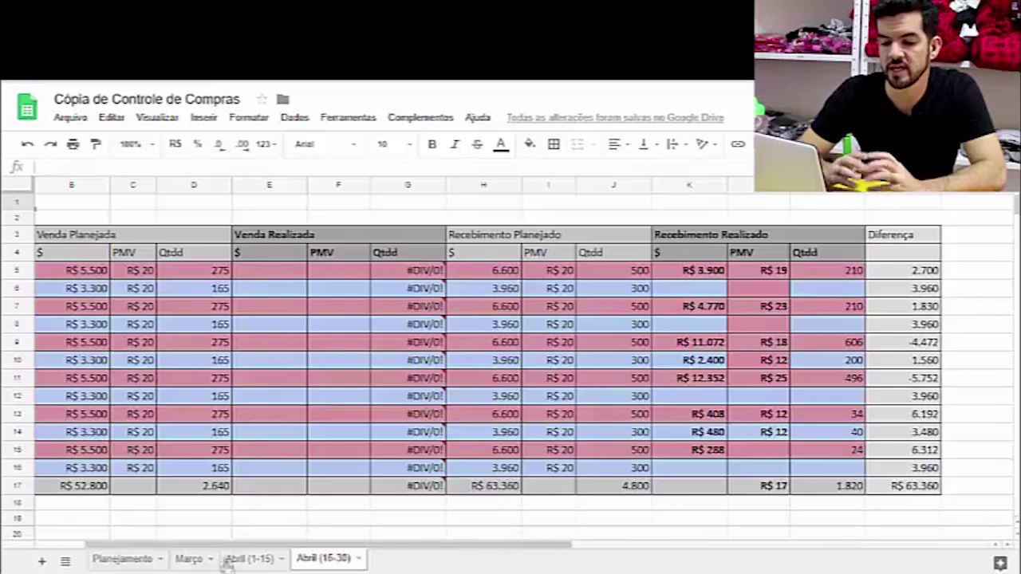
Revisit Março and Abril (1-15), comparing the Venda Realizada of 4 a 10 Verão Fem with its Venda Planejada in Abril (1-15).
{"action": "left_click", "coordinate": [235, 561]}
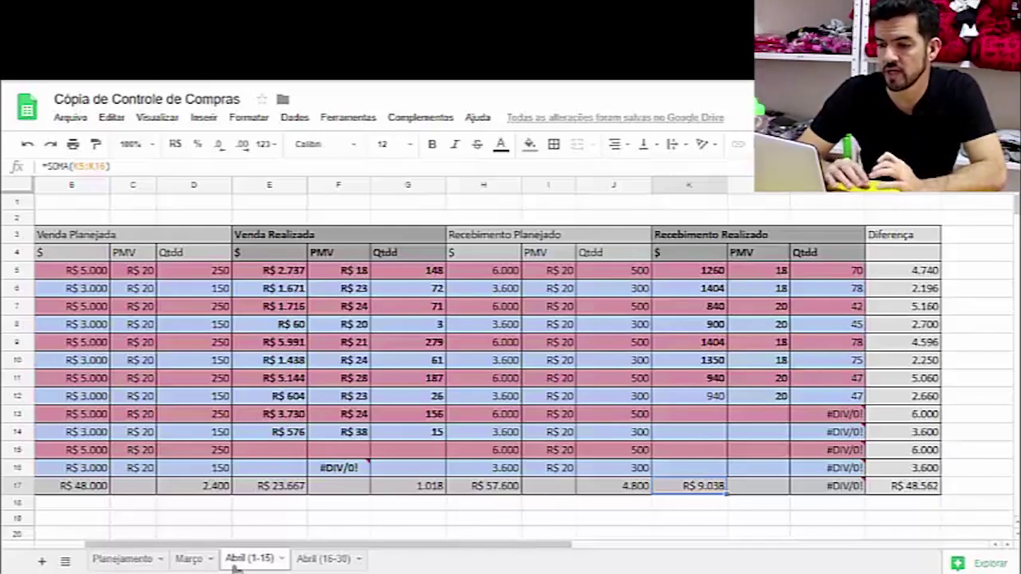
{"action": "left_click", "coordinate": [188, 560]}
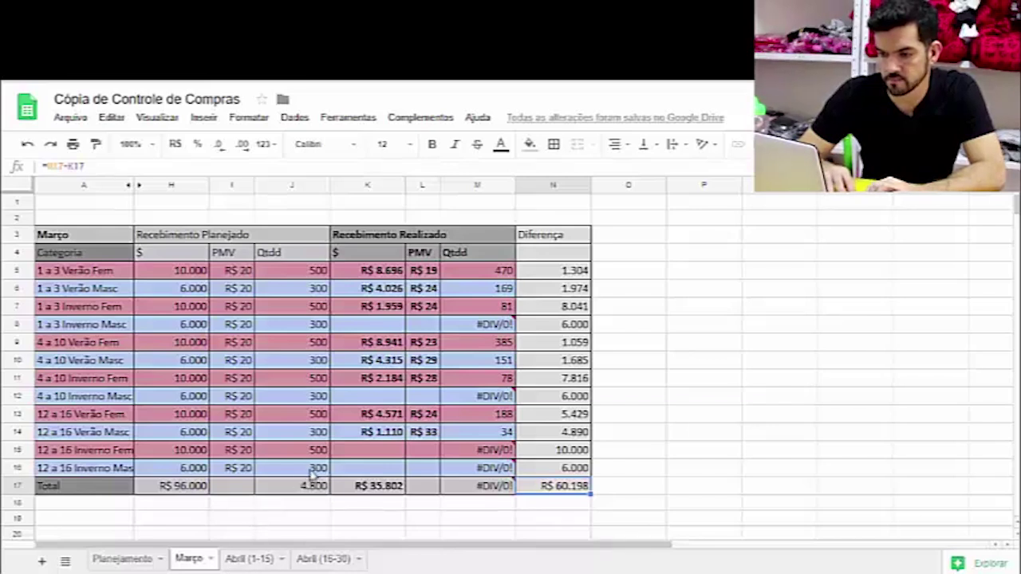
{"action": "left_click", "coordinate": [242, 562]}
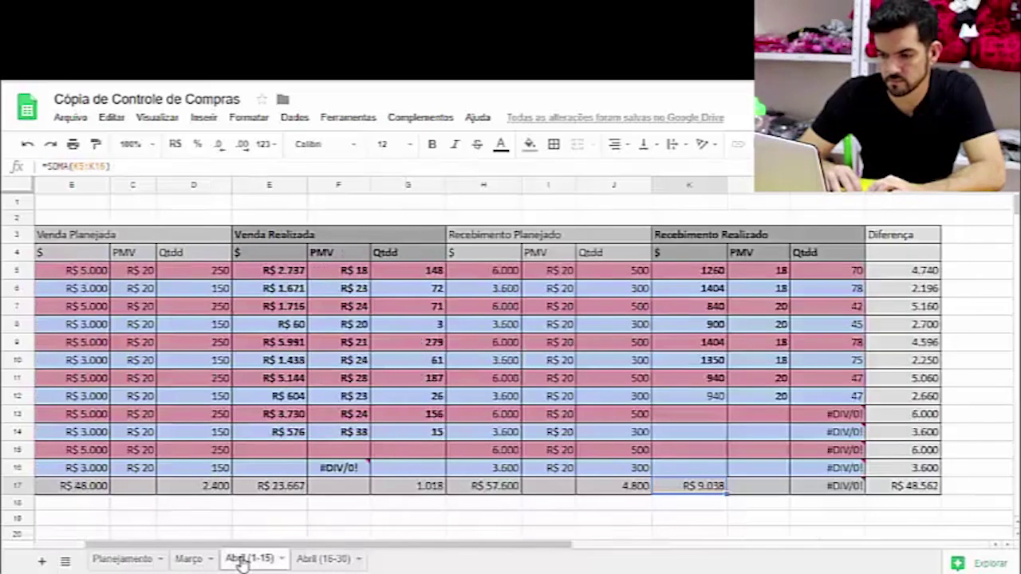
{"action": "left_click", "coordinate": [291, 346]}
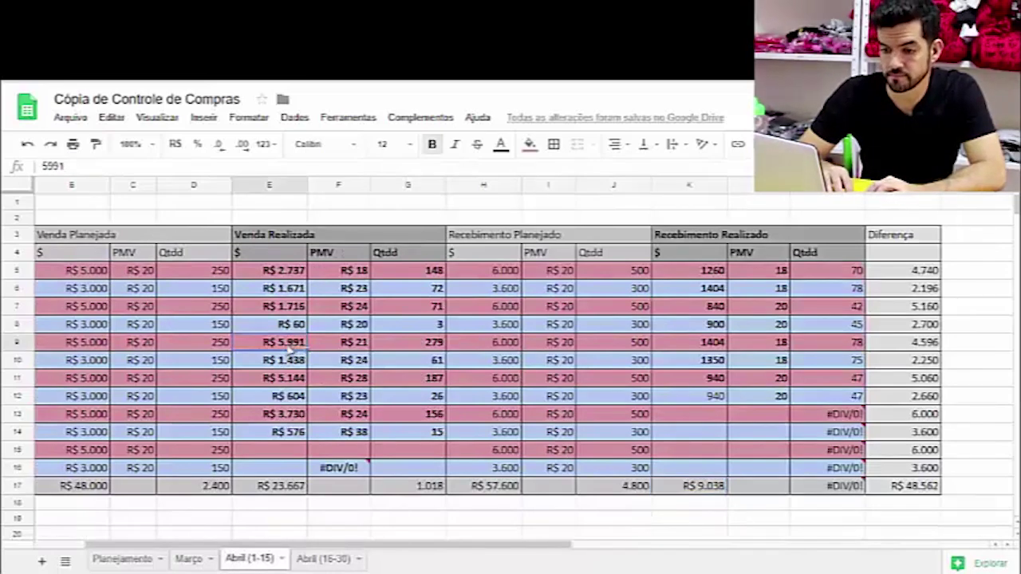
{"action": "left_click", "coordinate": [107, 342]}
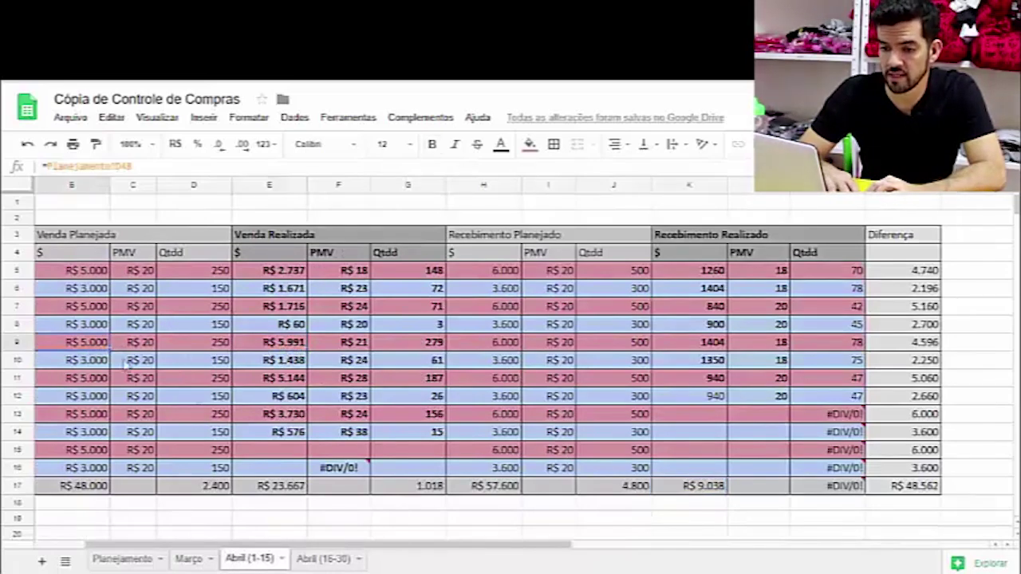
{"action": "scroll", "coordinate": [396, 554], "scroll_direction": "left", "scroll_amount": 2}
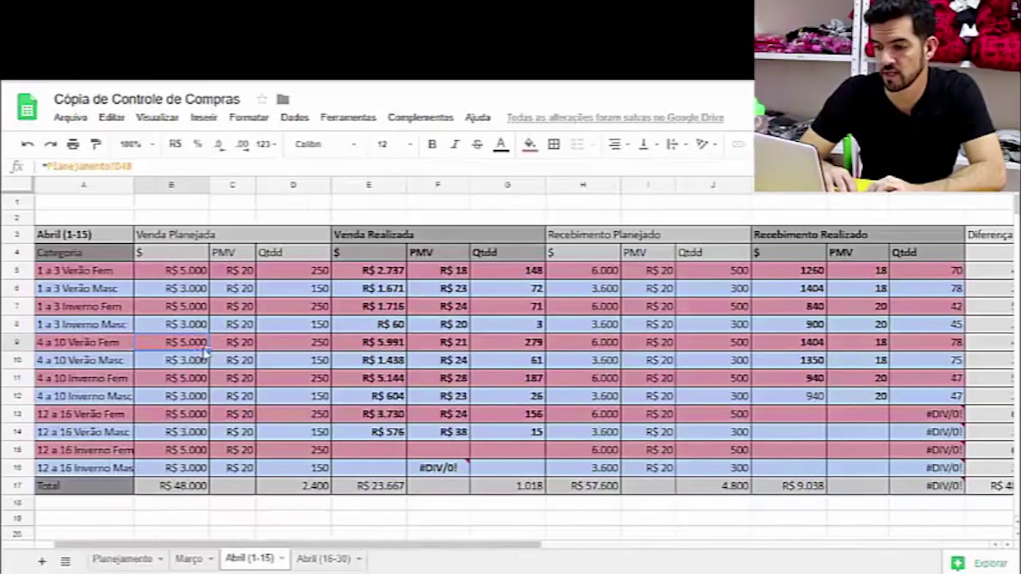
{"action": "left_click_drag", "start_coordinate": [494, 547], "coordinate": [517, 552]}
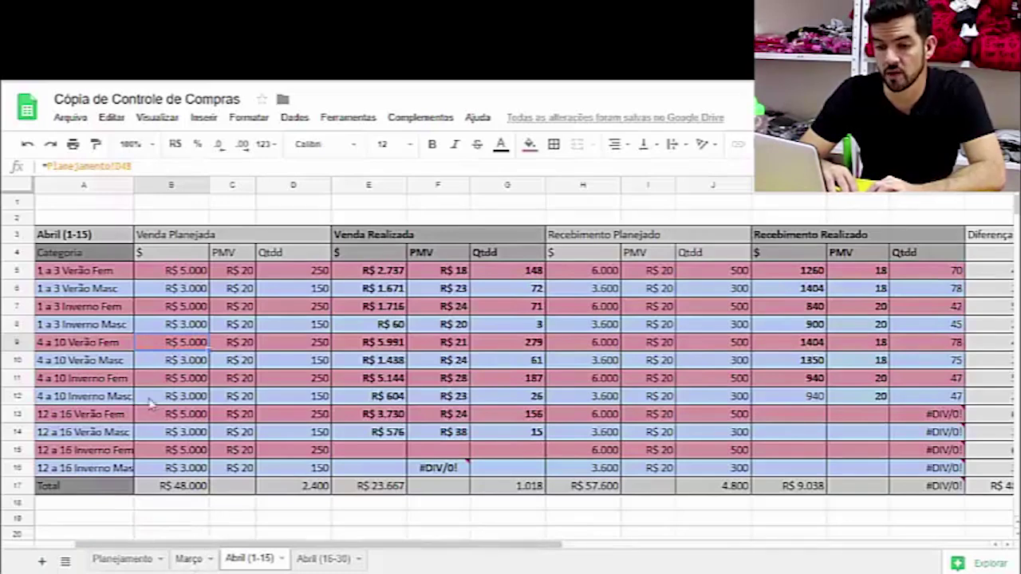
Compare the Março receipts of 4 a 10 Verão Fem with its Venda Realizada, receipts and Diferença in Abril (1-15).
{"action": "left_click", "coordinate": [188, 560]}
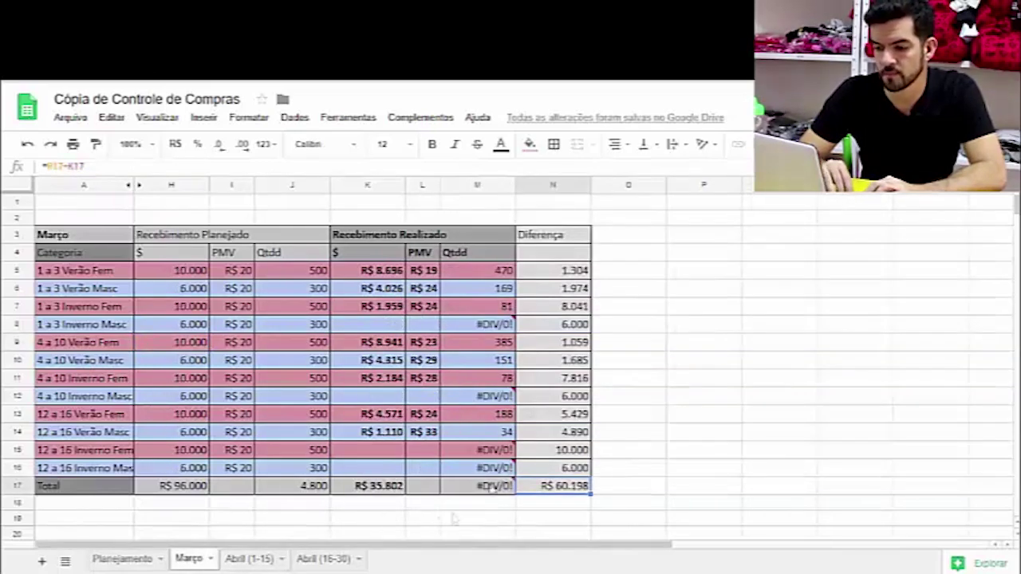
{"action": "left_click", "coordinate": [111, 348]}
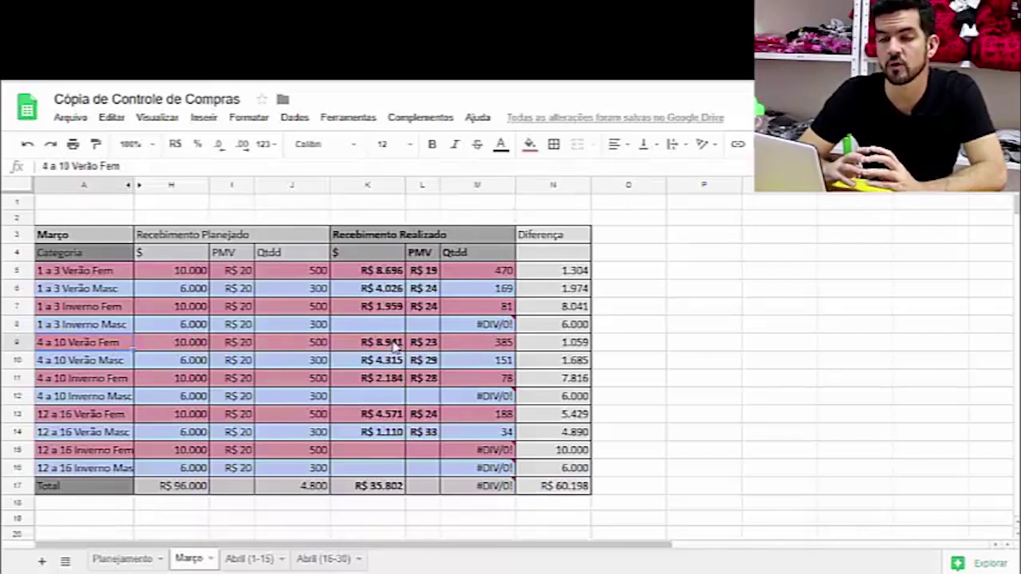
{"action": "left_click", "coordinate": [248, 558]}
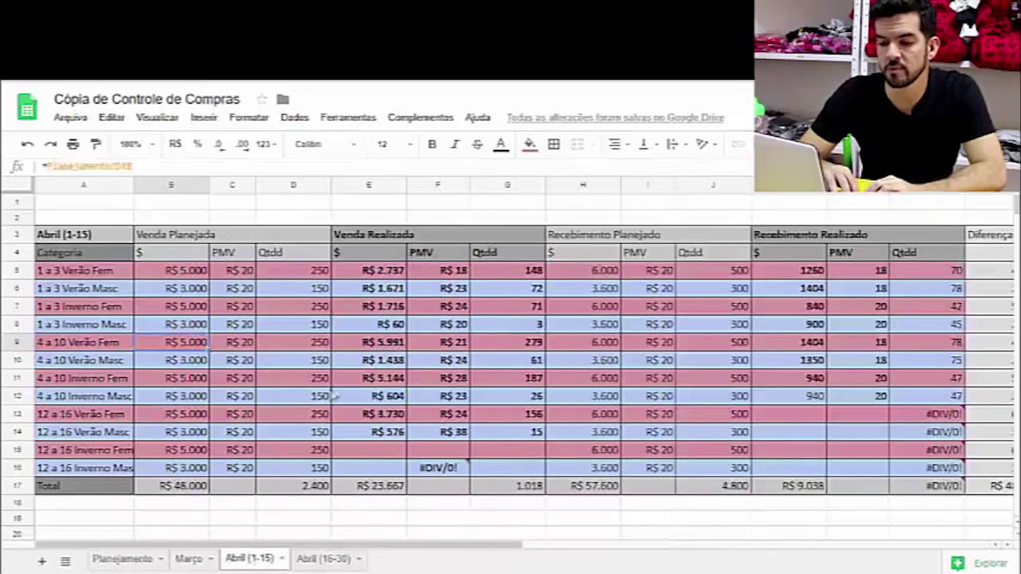
{"action": "left_click", "coordinate": [401, 344]}
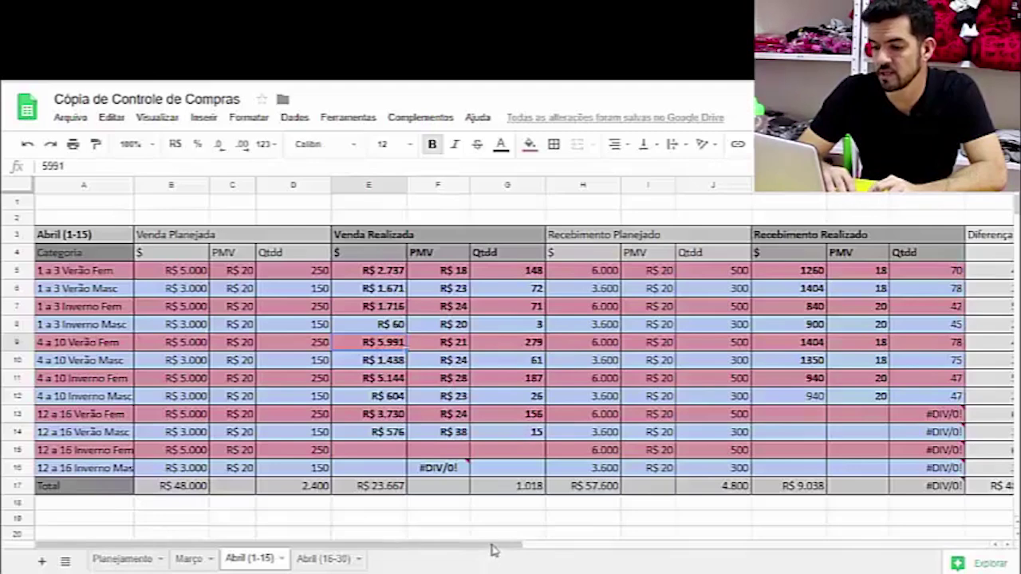
{"action": "left_click_drag", "start_coordinate": [495, 551], "coordinate": [599, 552]}
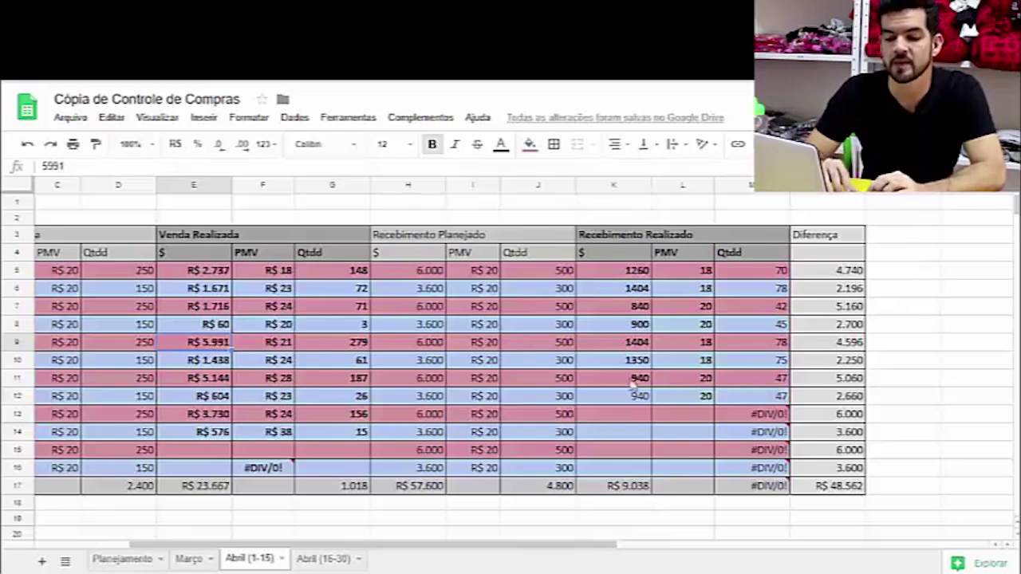
In Planejamento, set the Maio (16-30) % cresc of 1 a 3 Verão Fem to 15%.
{"action": "left_click", "coordinate": [124, 559]}
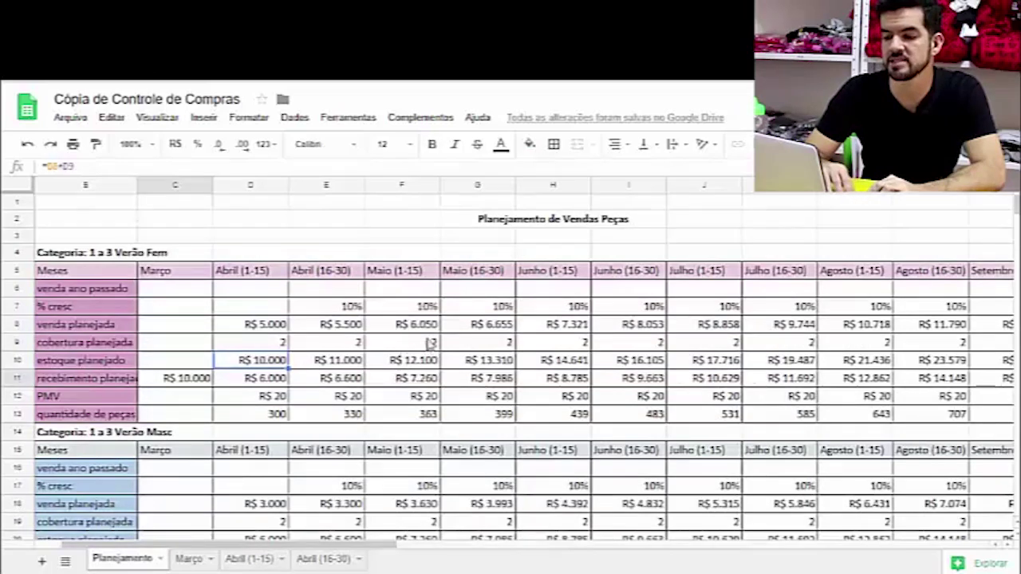
{"action": "left_click", "coordinate": [474, 310]}
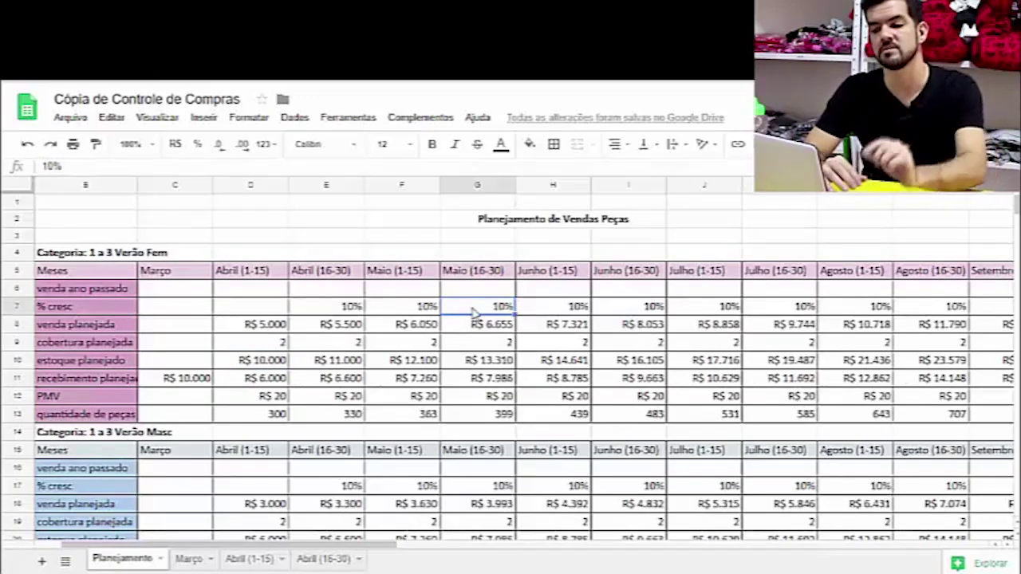
{"action": "type", "text": "15"}
{"action": "key", "text": "Return"}
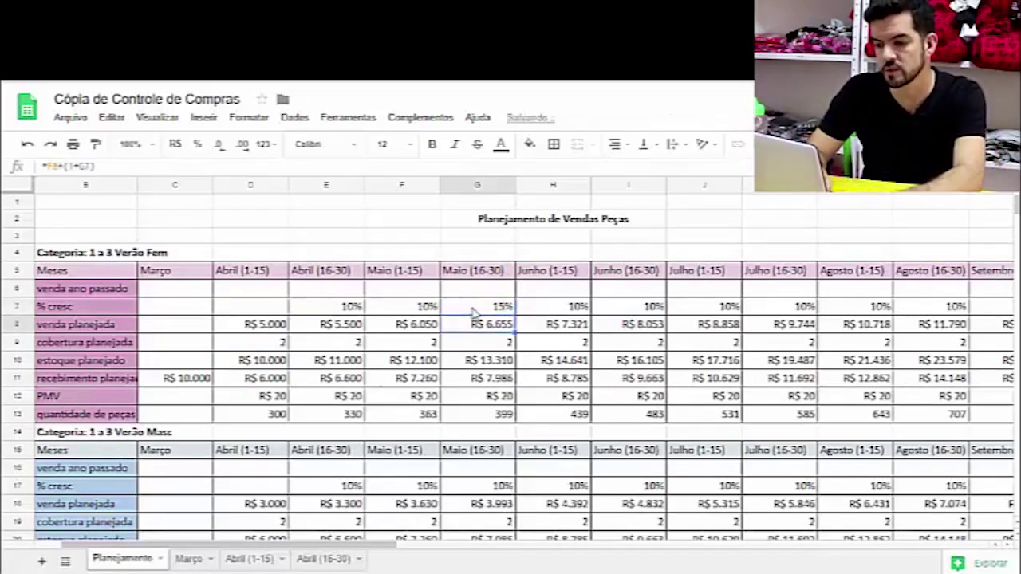
Try 5% and 0% as the Maio (16-30) % cresc of 1 a 3 Verão Masc.
{"action": "left_click", "coordinate": [503, 490]}
{"action": "type", "text": "5"}
{"action": "key", "text": "Return"}
{"action": "left_click", "coordinate": [504, 490]}
{"action": "type", "text": "0"}
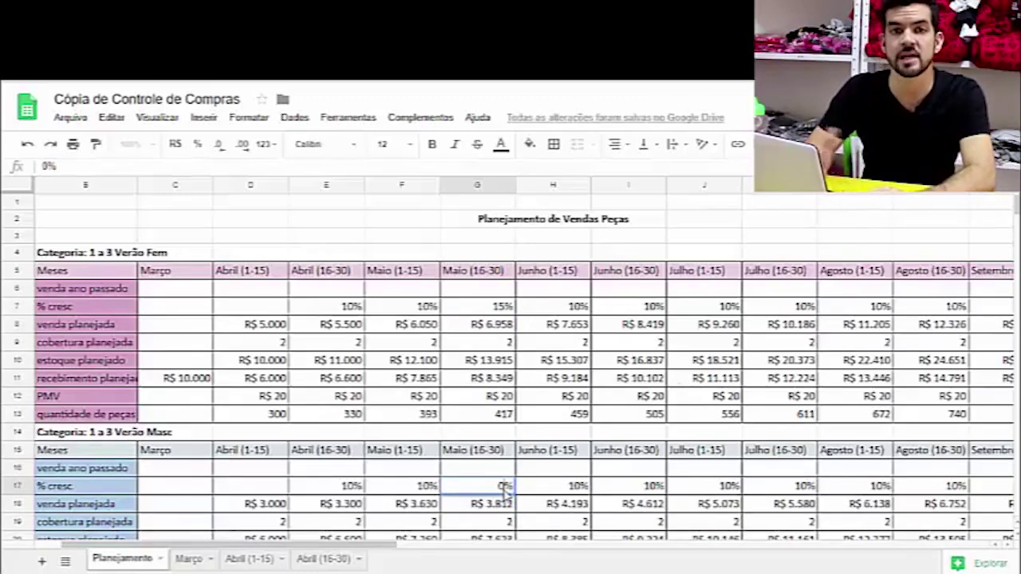
{"action": "left_click", "coordinate": [490, 366]}
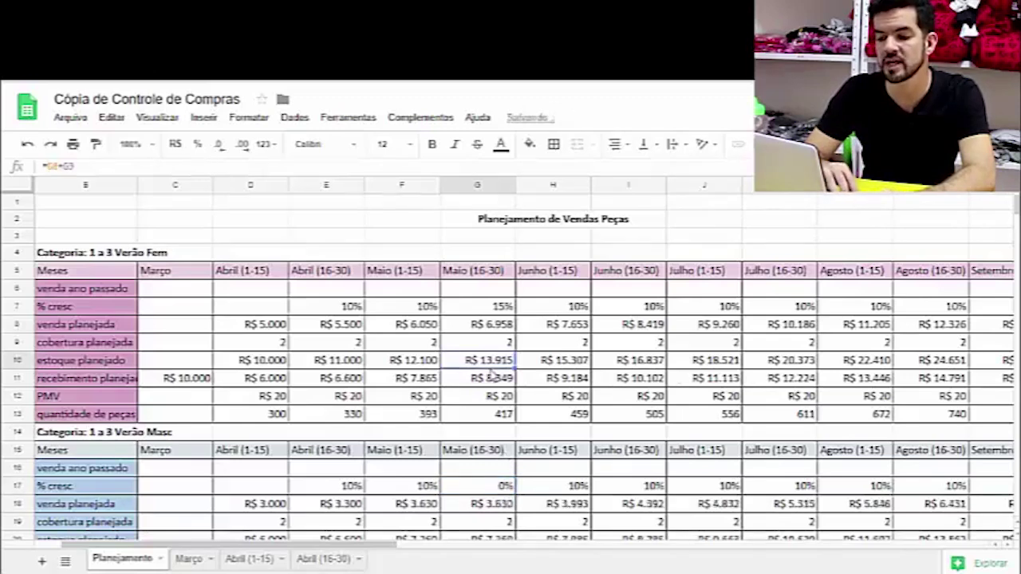
Undo the 0% entry and set the Maio (16-30) % cresc of both 1 a 3 Verão categories back to 10%.
{"action": "key", "text": "ctrl+z"}
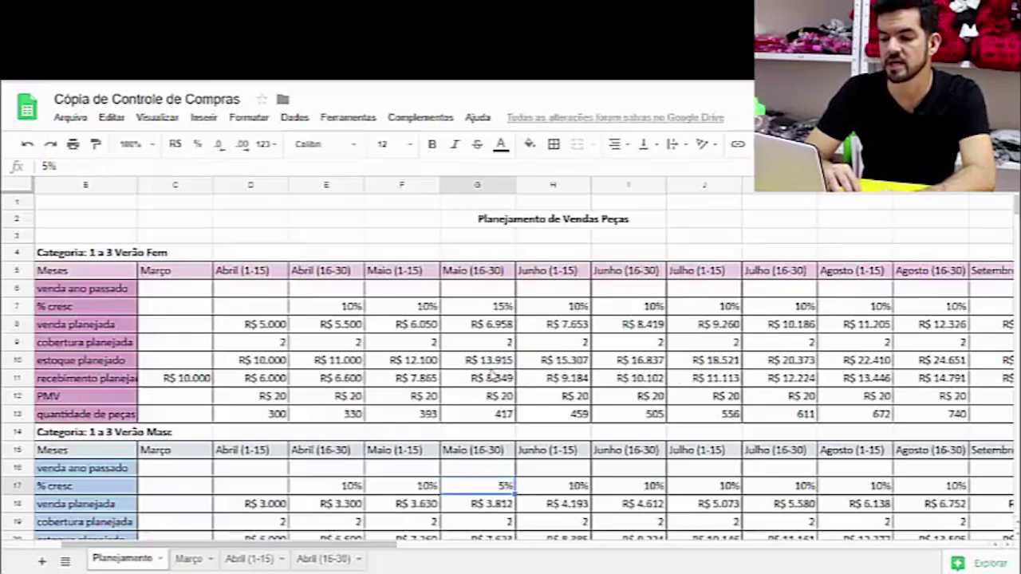
{"action": "type", "text": "10%"}
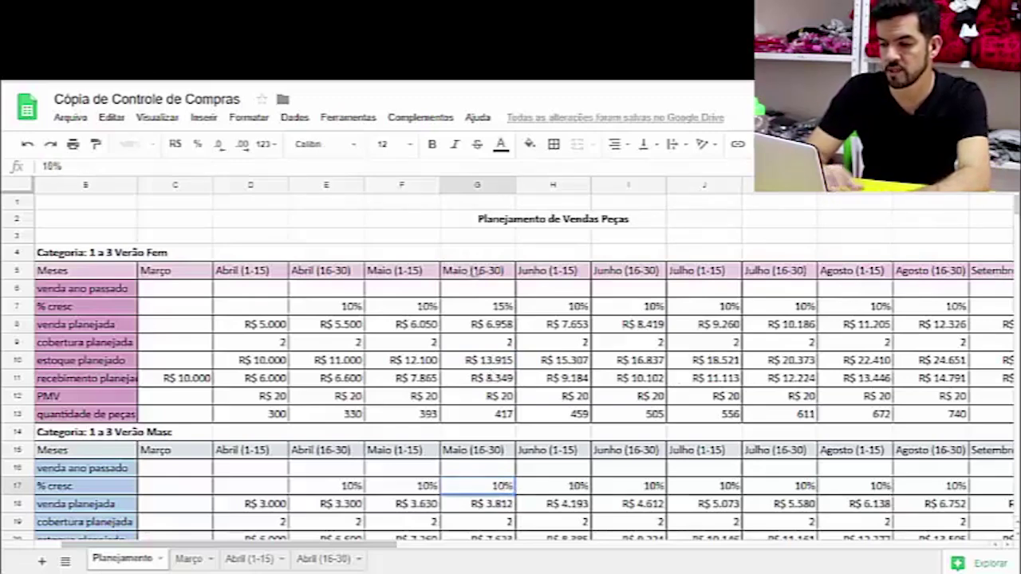
{"action": "left_click", "coordinate": [483, 300]}
{"action": "left_click", "coordinate": [484, 306]}
{"action": "type", "text": "10%"}
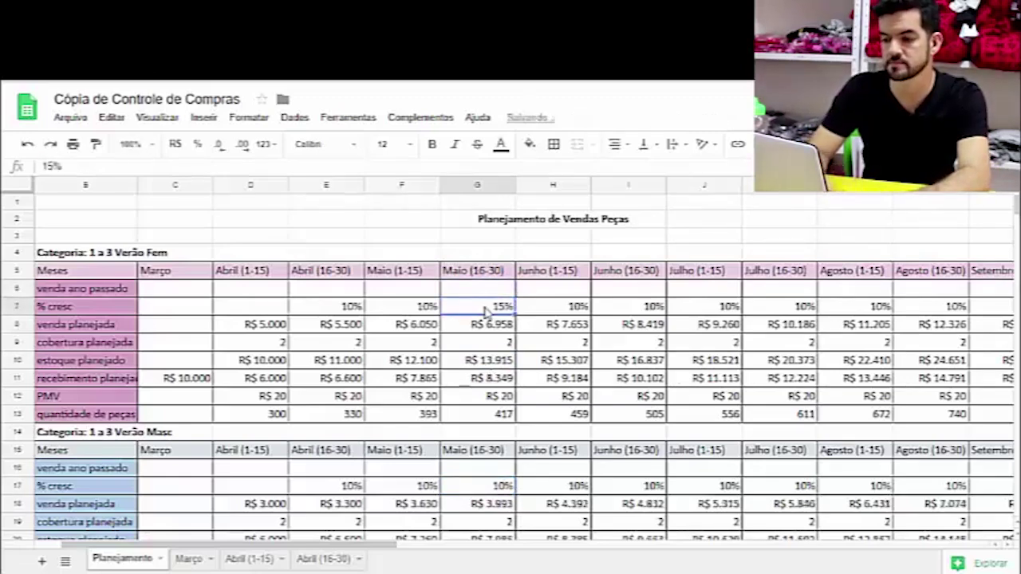
{"action": "key", "text": "Return"}
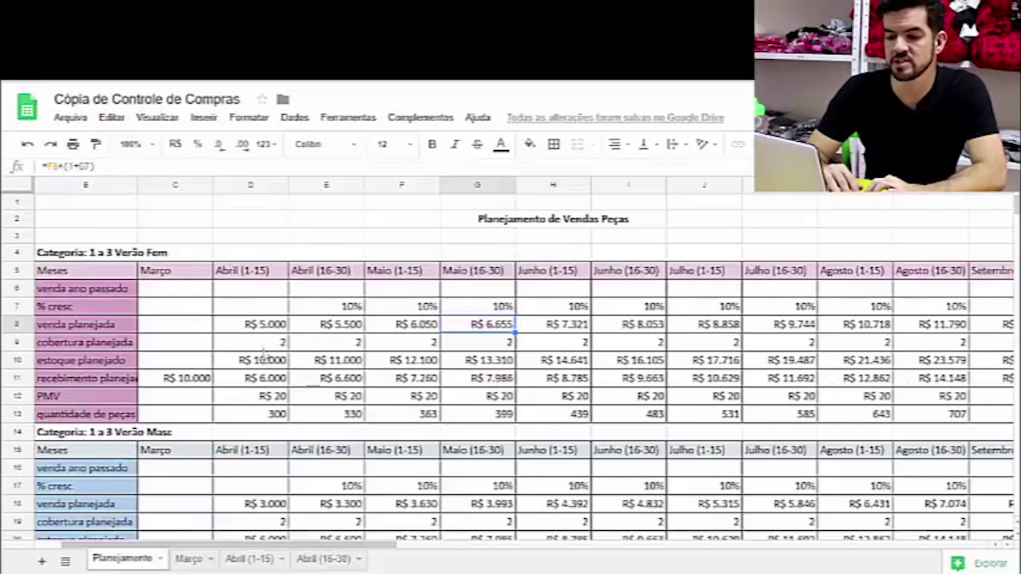
Try 2500 as the Abril (1-15) venda planejada of 1 a 3 Verão Fem, and restore it to 5000.
{"action": "left_click", "coordinate": [268, 330]}
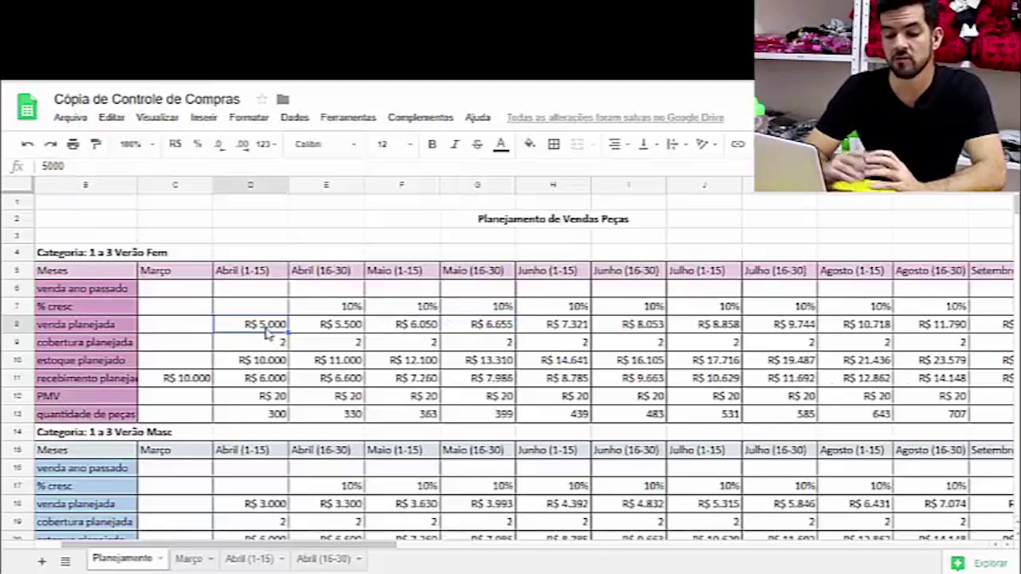
{"action": "type", "text": "2500"}
{"action": "key", "text": "Return"}
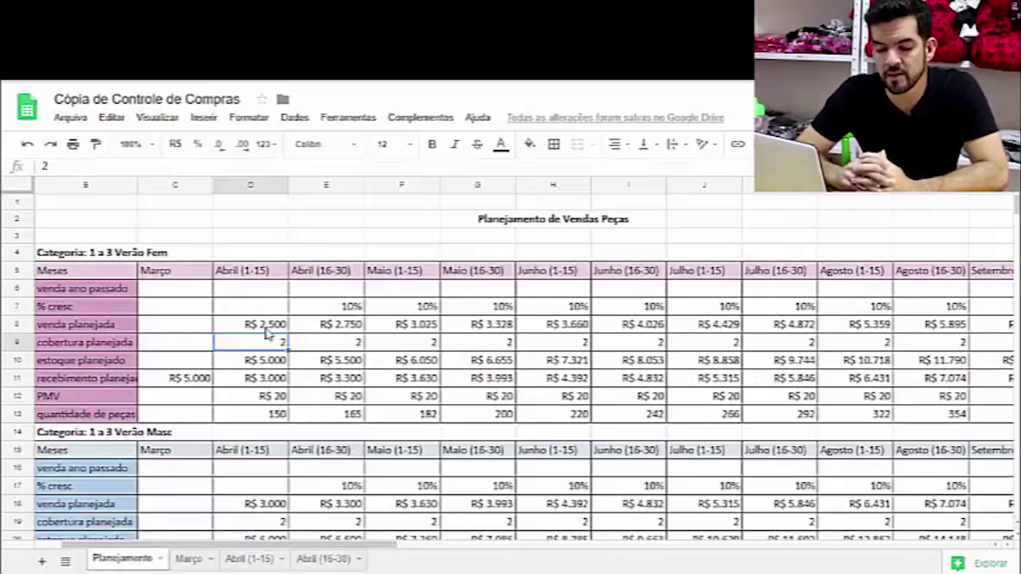
{"action": "left_click", "coordinate": [266, 327]}
{"action": "type", "text": "5000"}
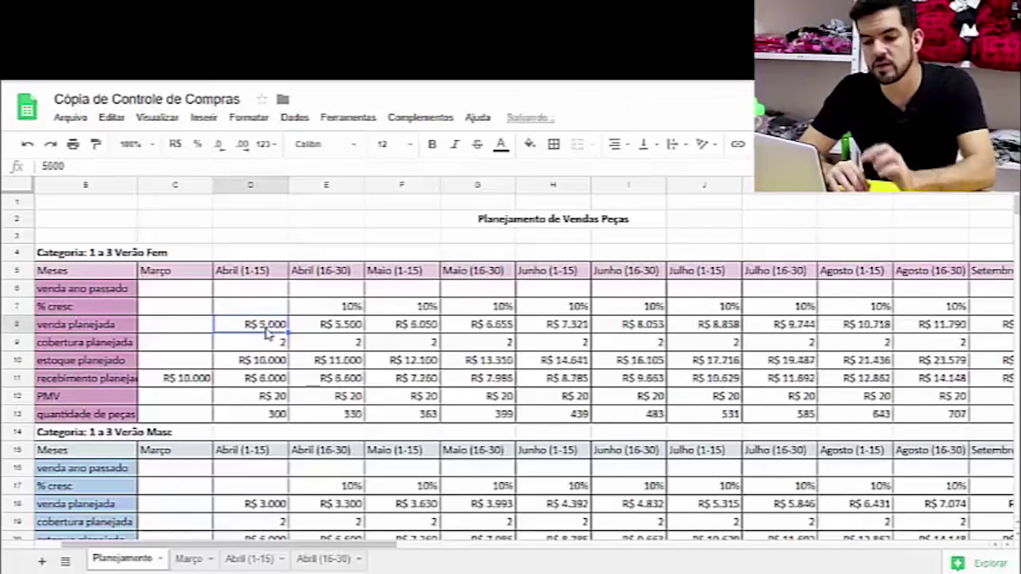
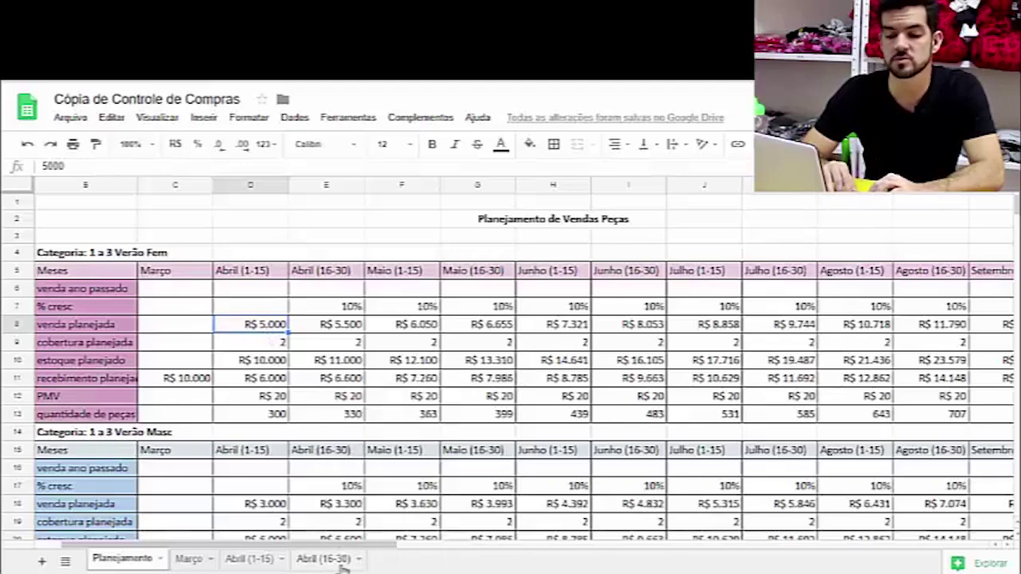
Duplicate the Abril (16-30) sheet and rename the copy as Maio (1-15).
{"action": "left_click", "coordinate": [340, 560]}
{"action": "right_click", "coordinate": [341, 562]}
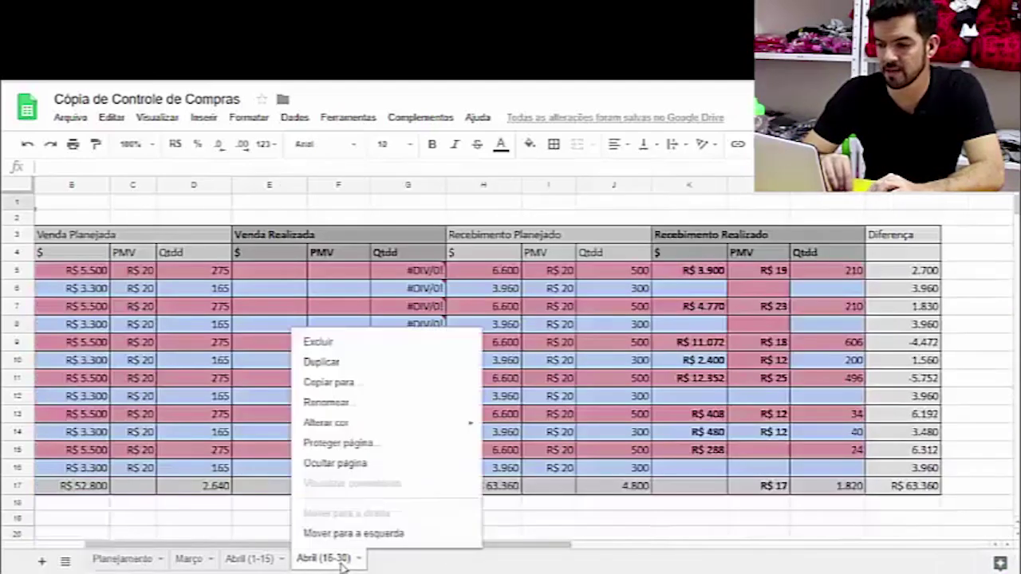
{"action": "left_click", "coordinate": [338, 364]}
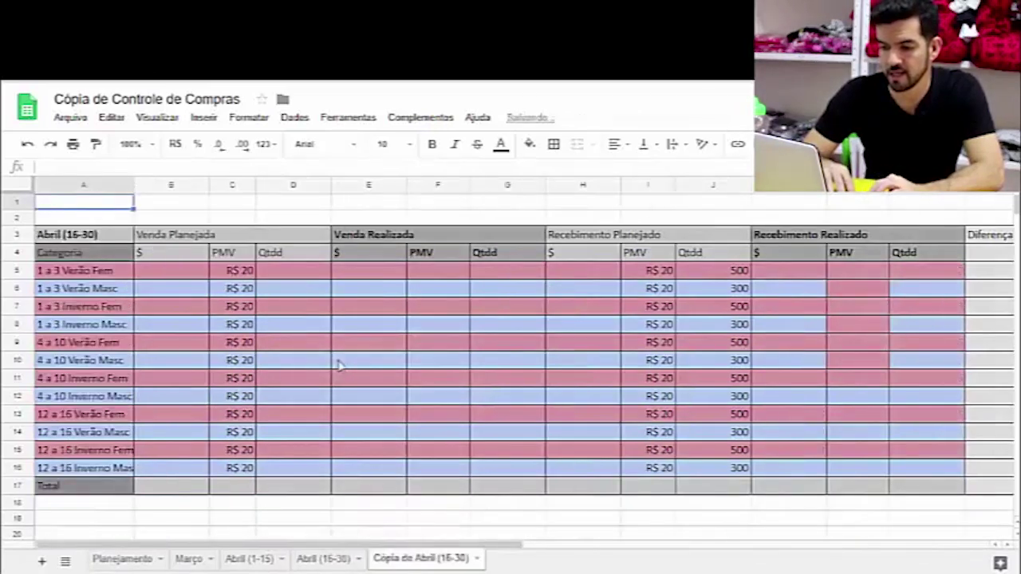
{"action": "right_click", "coordinate": [412, 558]}
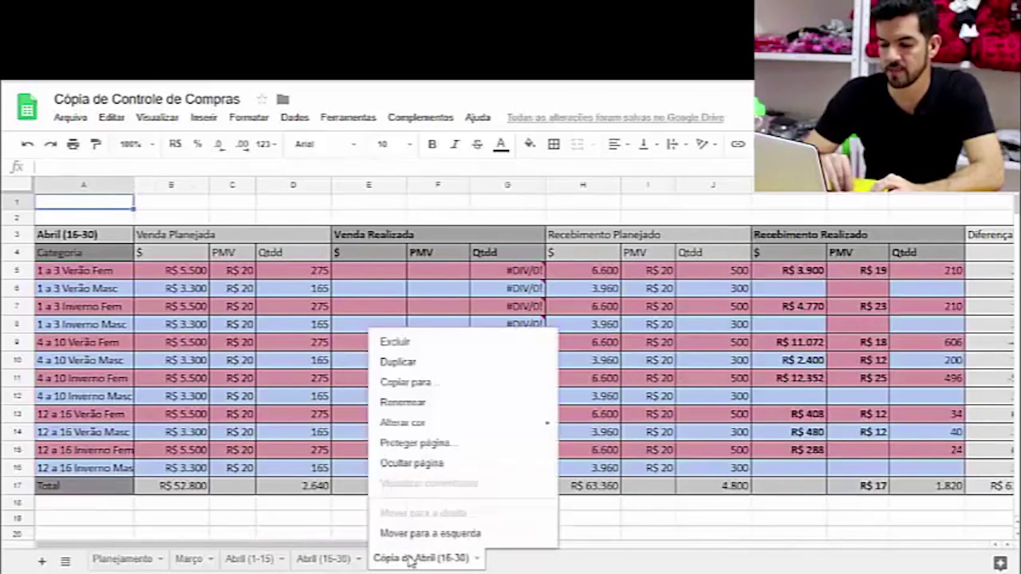
{"action": "left_click", "coordinate": [412, 403]}
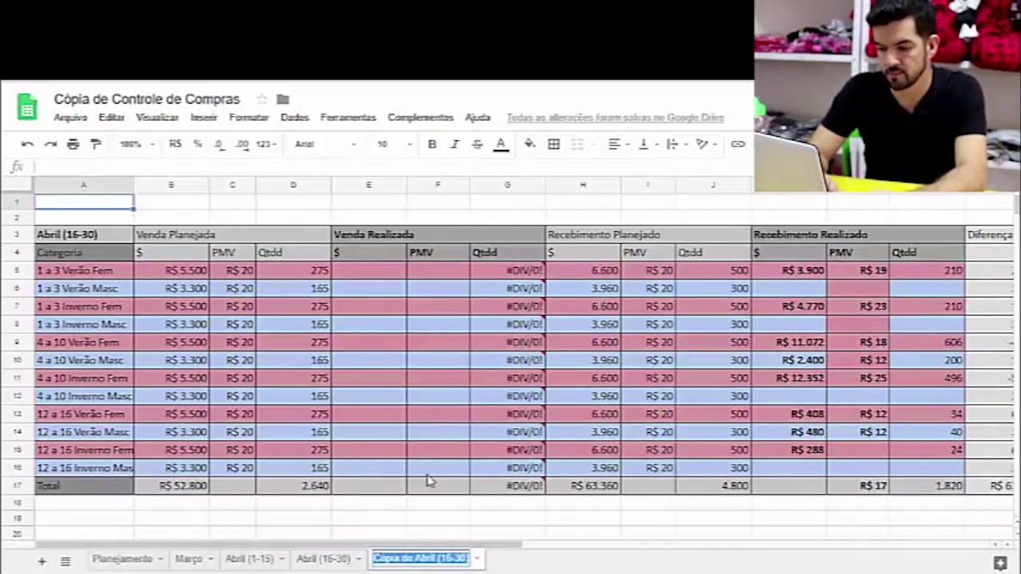
{"action": "type", "text": "Maio (1-15"}
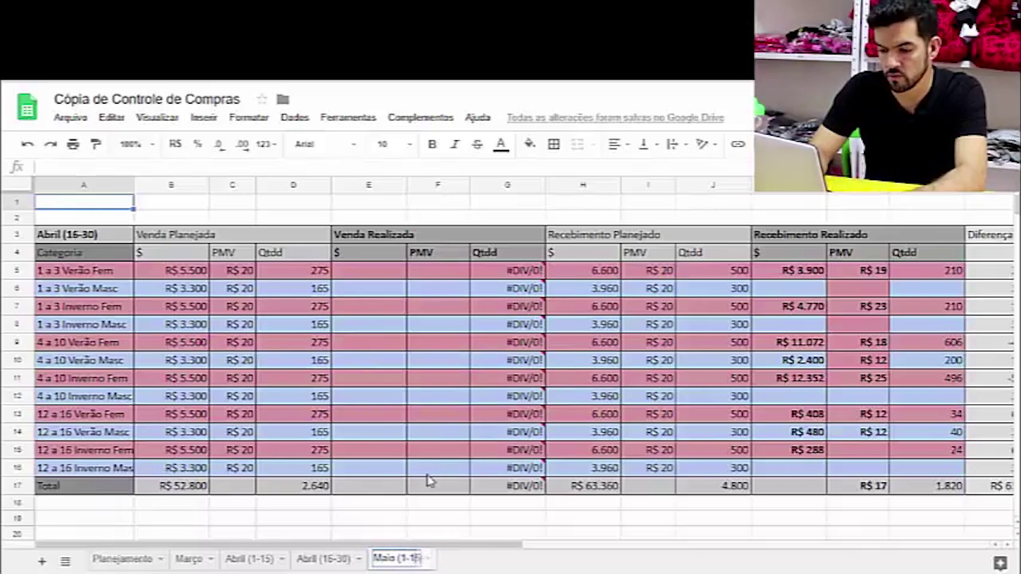
{"action": "type", "text": ")"}
{"action": "key", "text": "Return"}
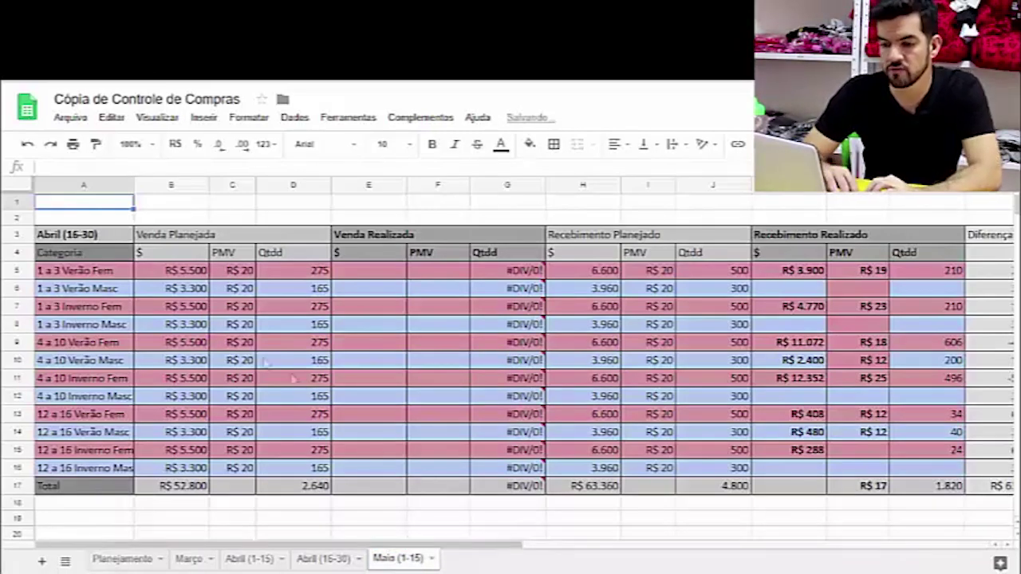
In Maio (1-15), link the Venda Planejada $ of 1 a 3 Verão Fem to =Planejamento!F8 and check the 1 a 3 Verão Masc link.
{"action": "left_click", "coordinate": [195, 275]}
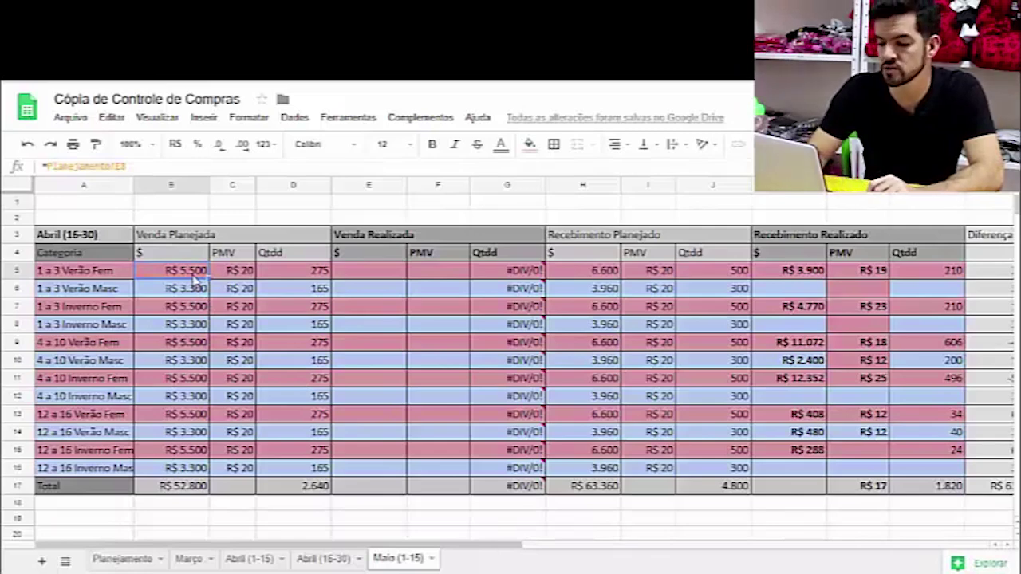
{"action": "type", "text": "="}
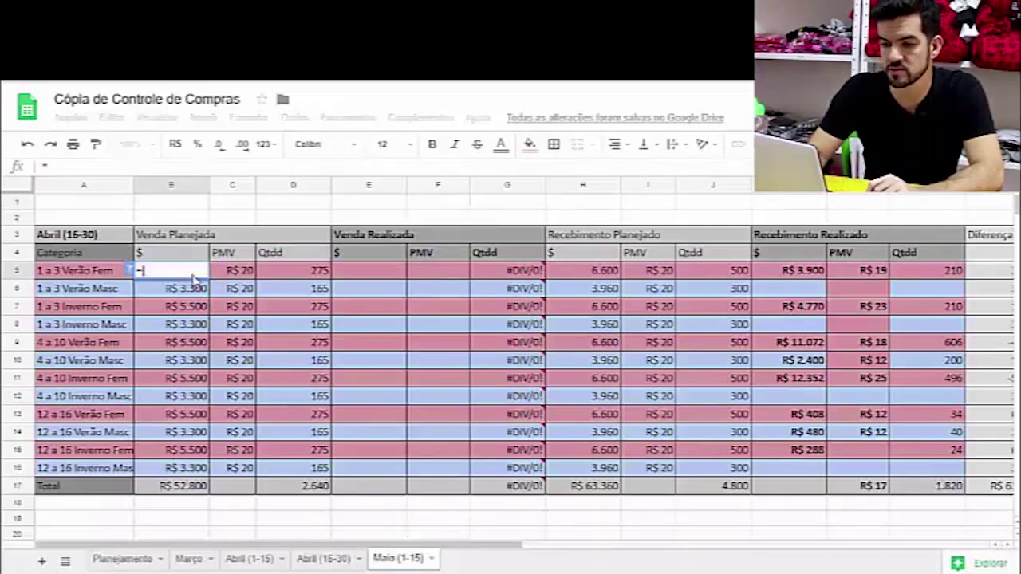
{"action": "left_click", "coordinate": [121, 559]}
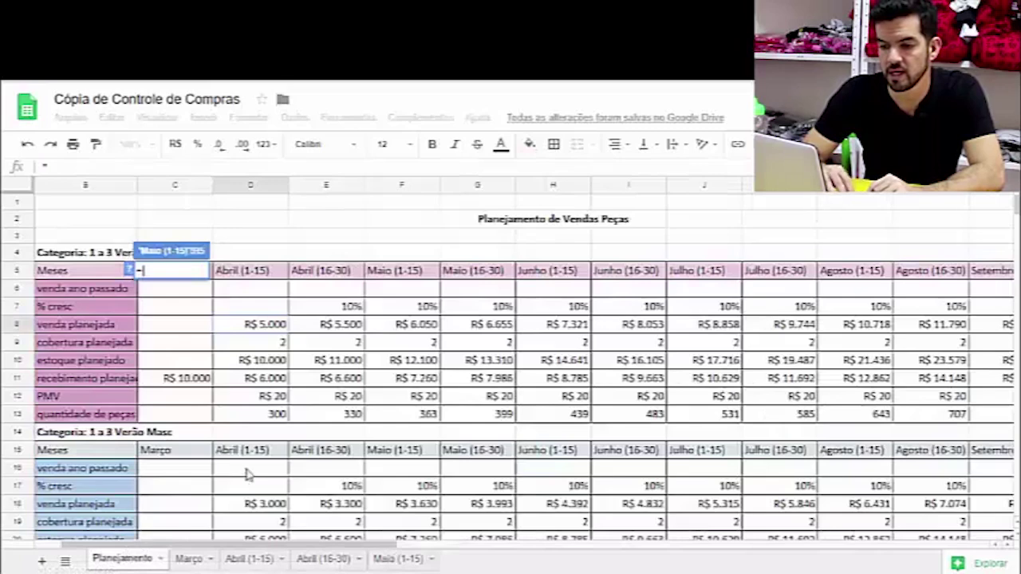
{"action": "left_click", "coordinate": [425, 329]}
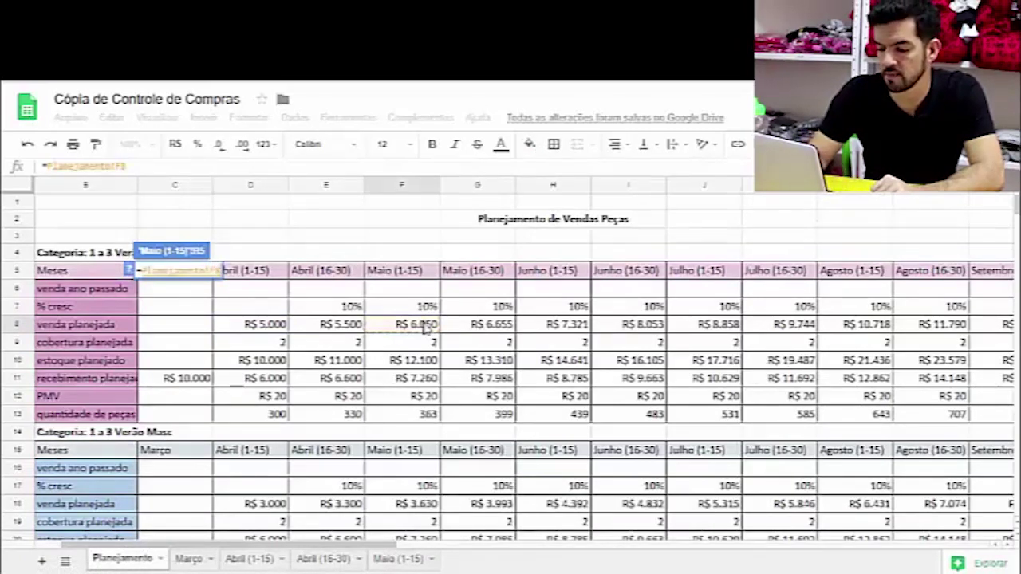
{"action": "key", "text": "Return"}
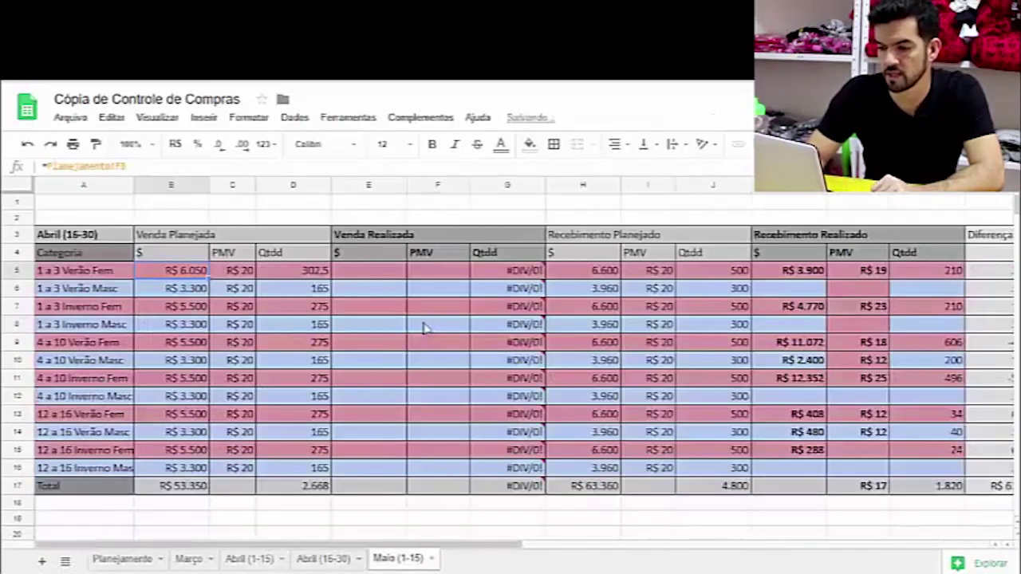
{"action": "left_click", "coordinate": [200, 295]}
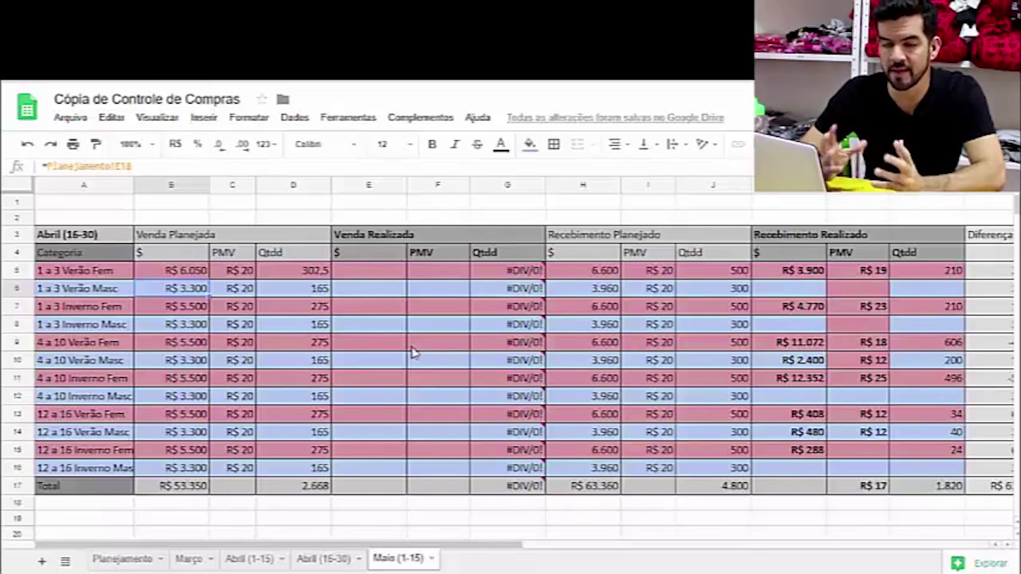
{"action": "left_click", "coordinate": [385, 344]}
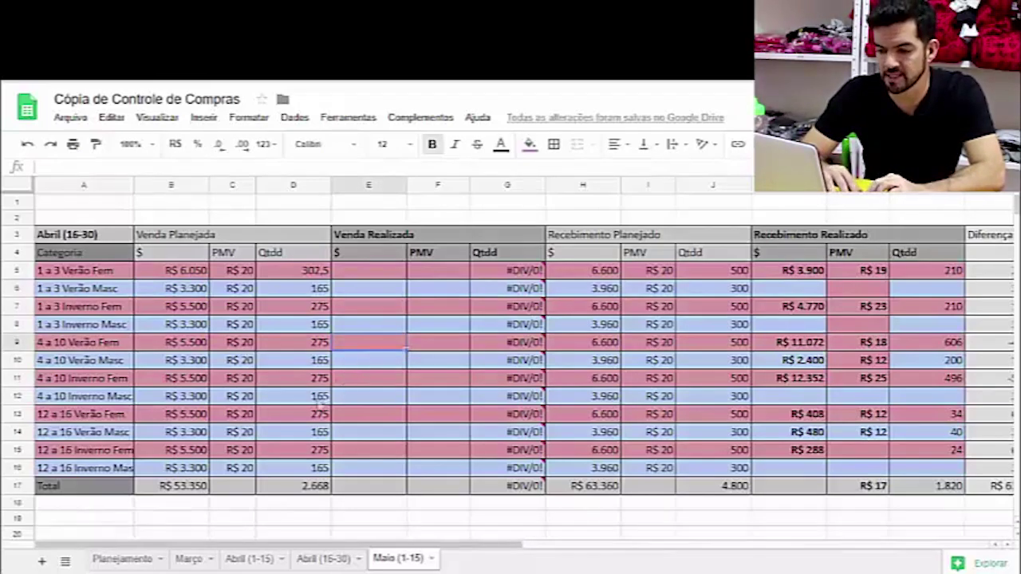